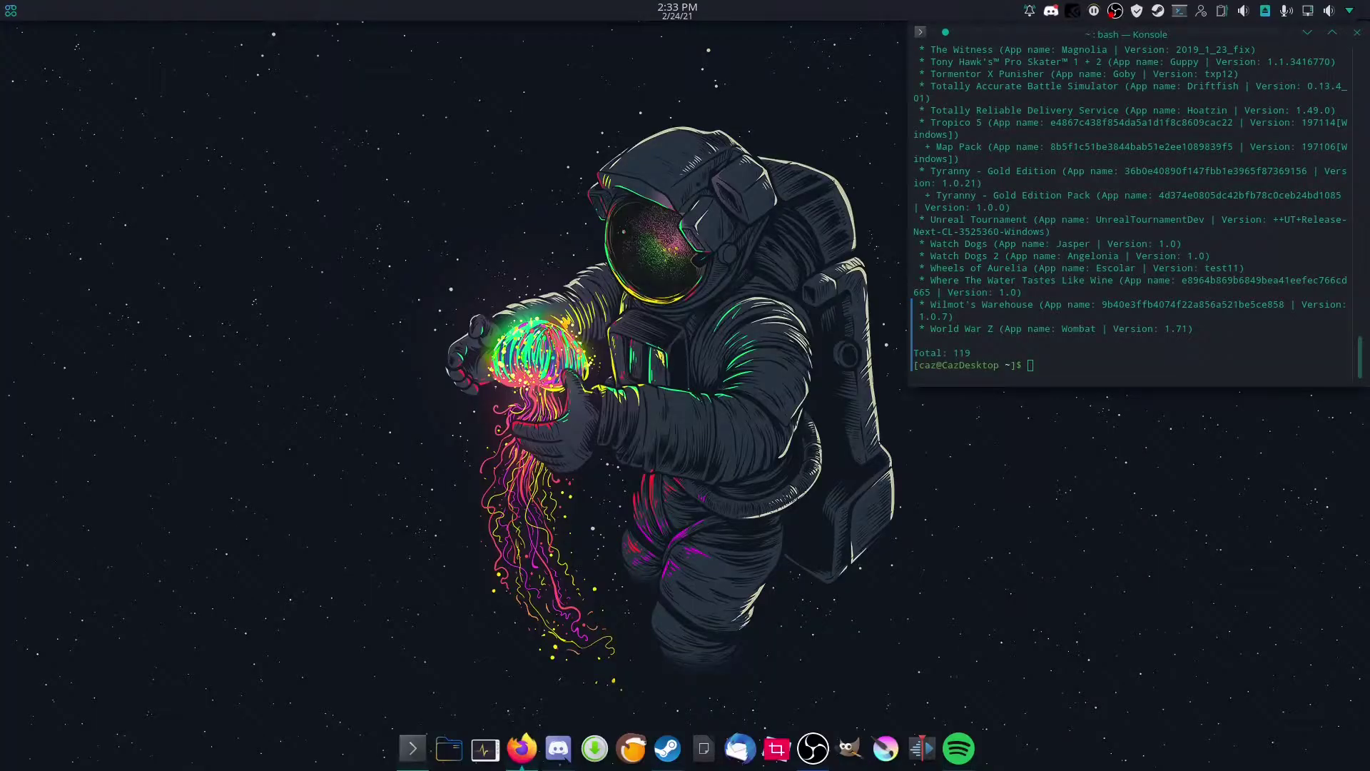
# Step: Clear the terminal output and run neofetch to display the system information
pyautogui.click(1105, 368)
pyautogui.write('clear')
pyautogui.press('Return')
pyautogui.write('neofetch')
pyautogui.press('Return')
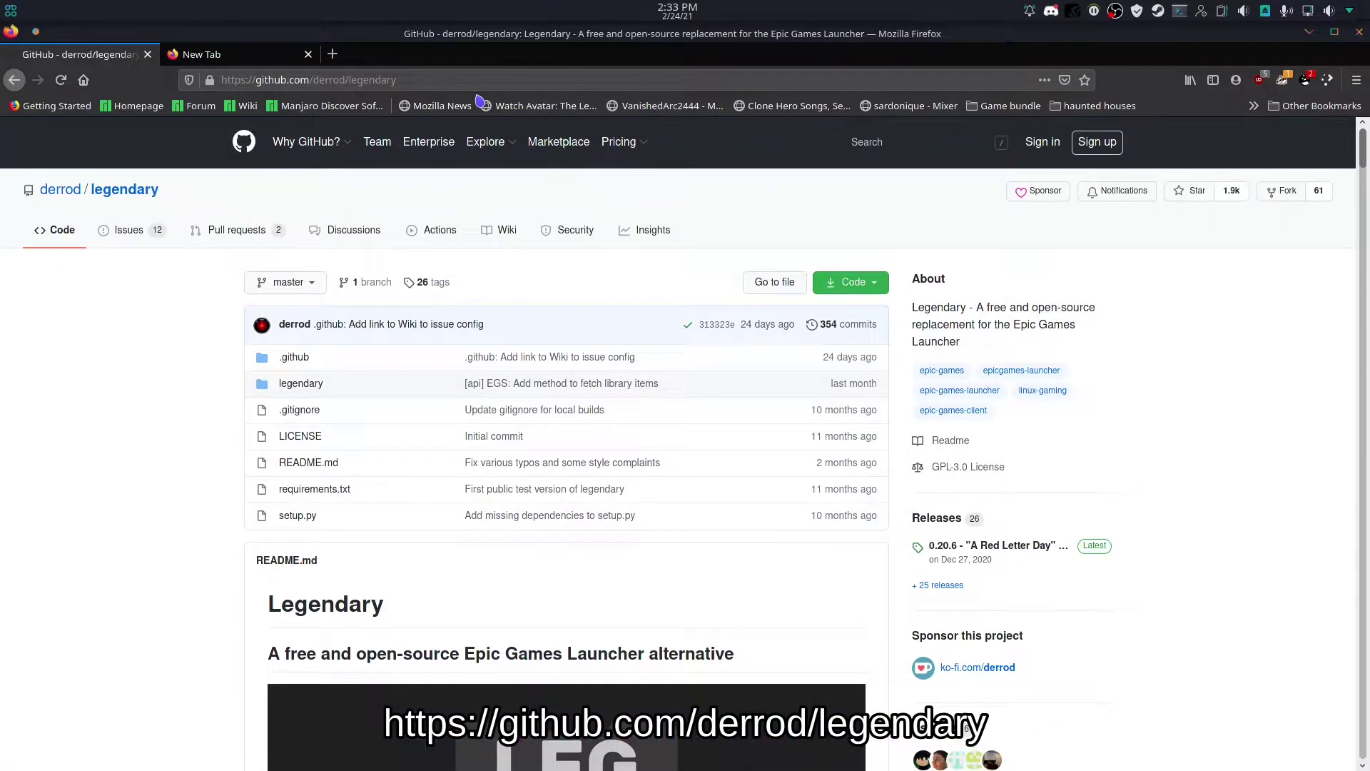
# Step: In Firefox, highlight the derrod/legendary repository address and view the introduction of its README
pyautogui.moveTo(398, 80); pyautogui.dragTo(238, 79)
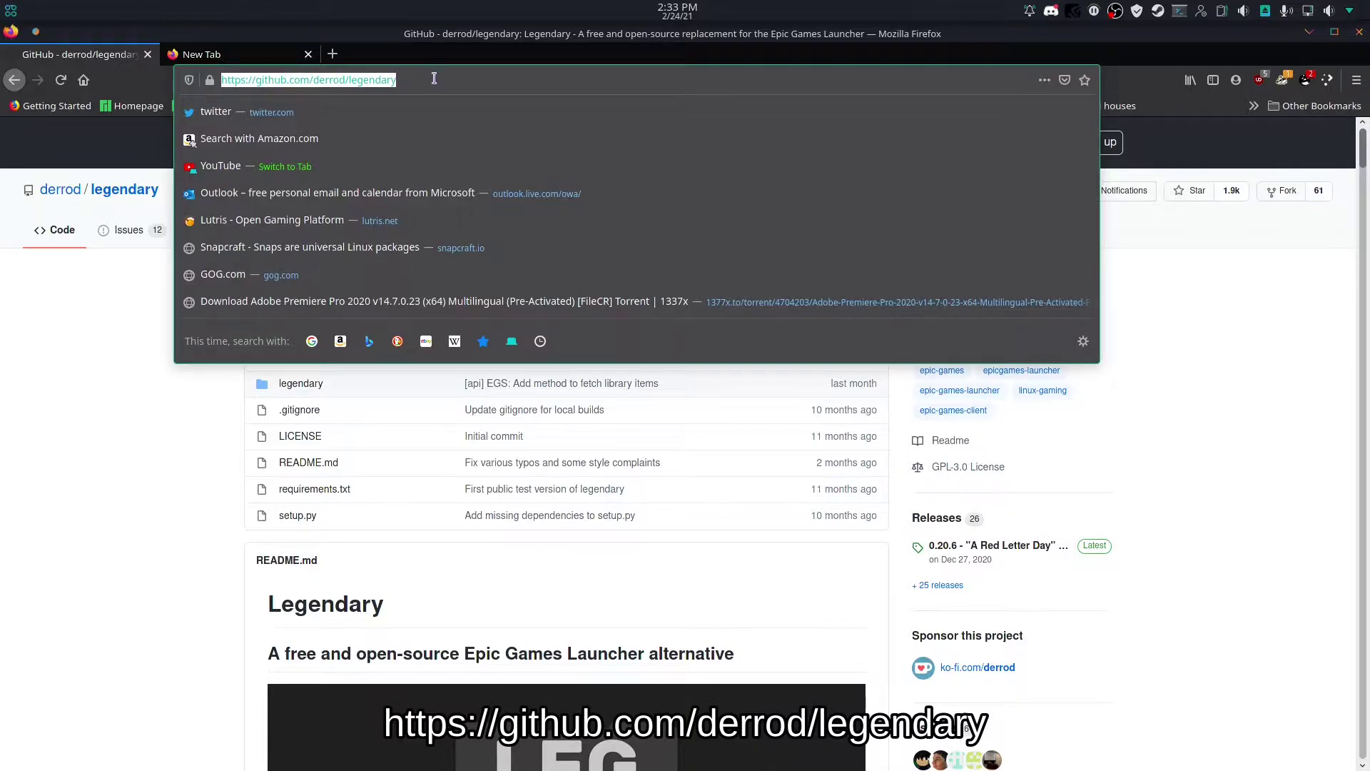
pyautogui.click(128, 521)
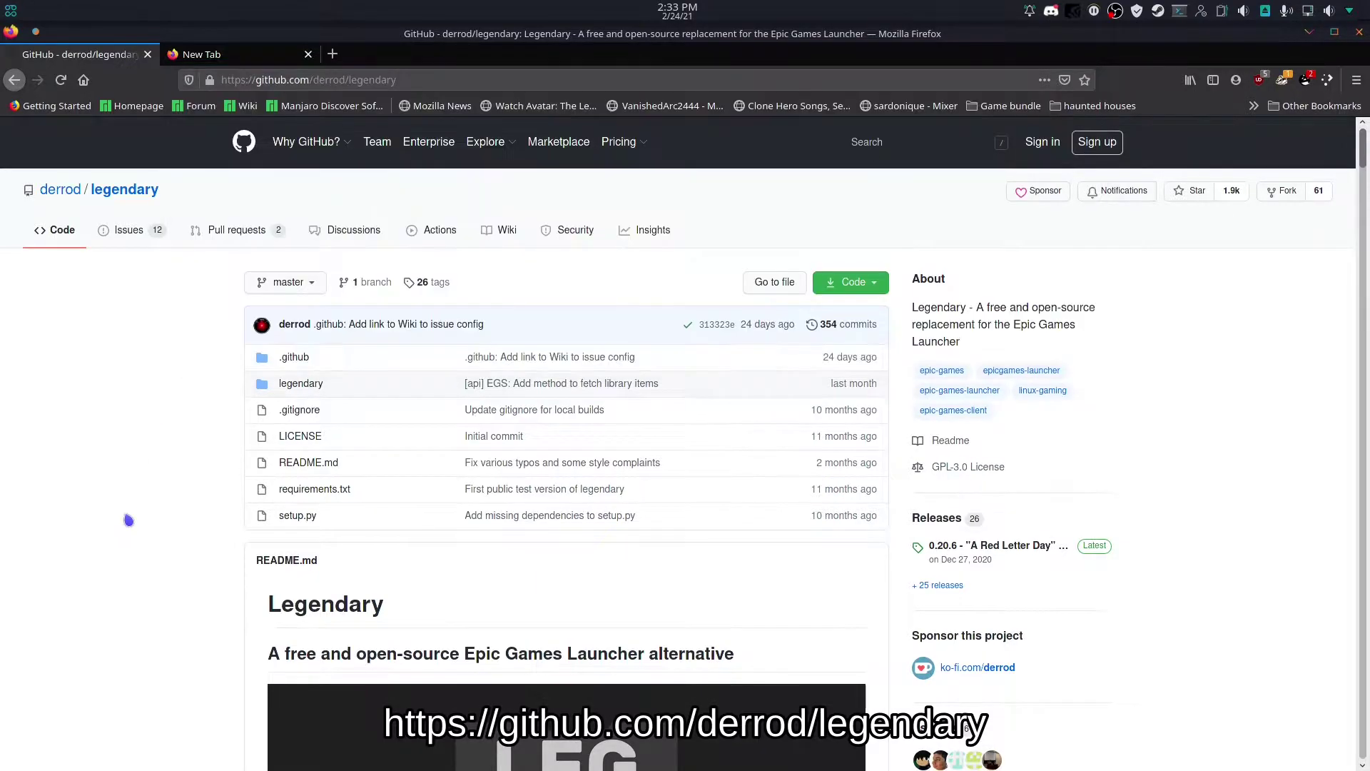
pyautogui.scroll(-8, 128, 521)
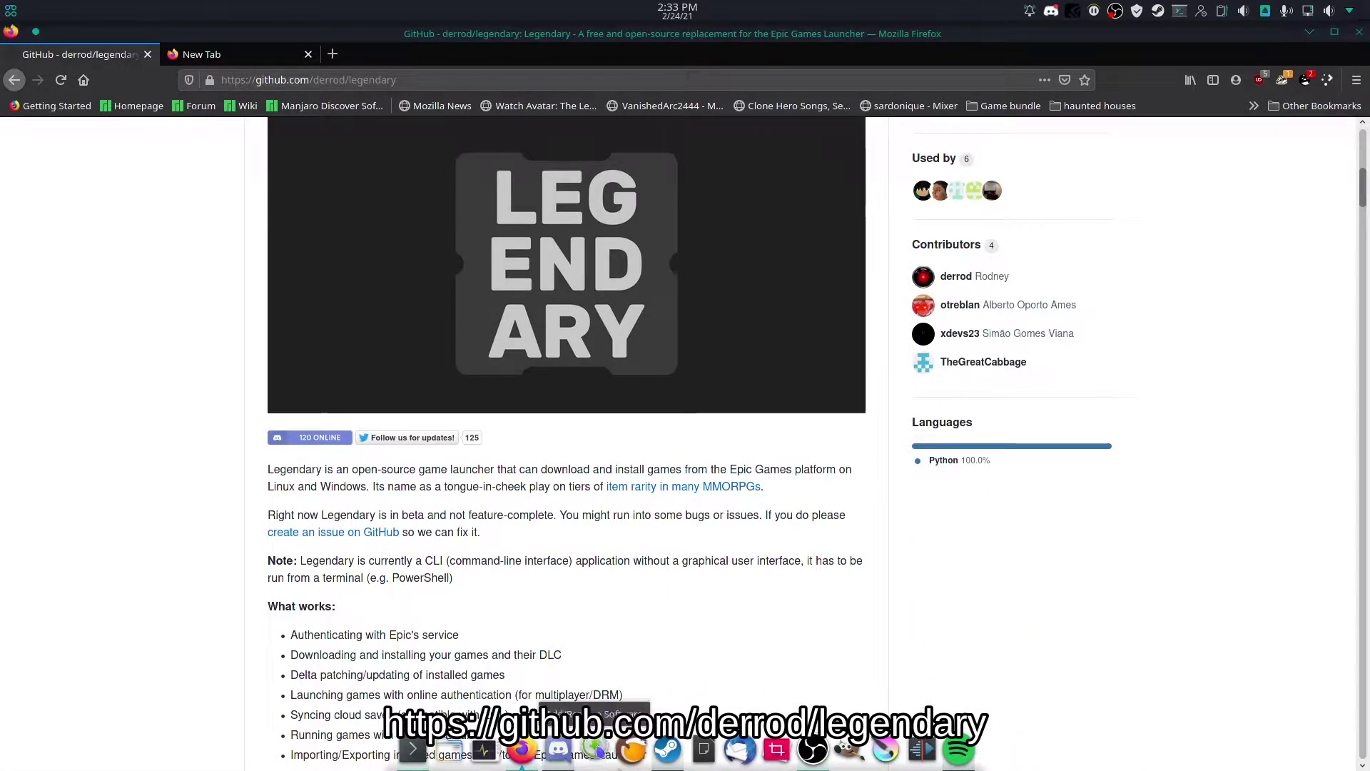
# Step: Search the software manager for "legendary", select the AUR package among the results, and minimize the window
pyautogui.click(595, 749)
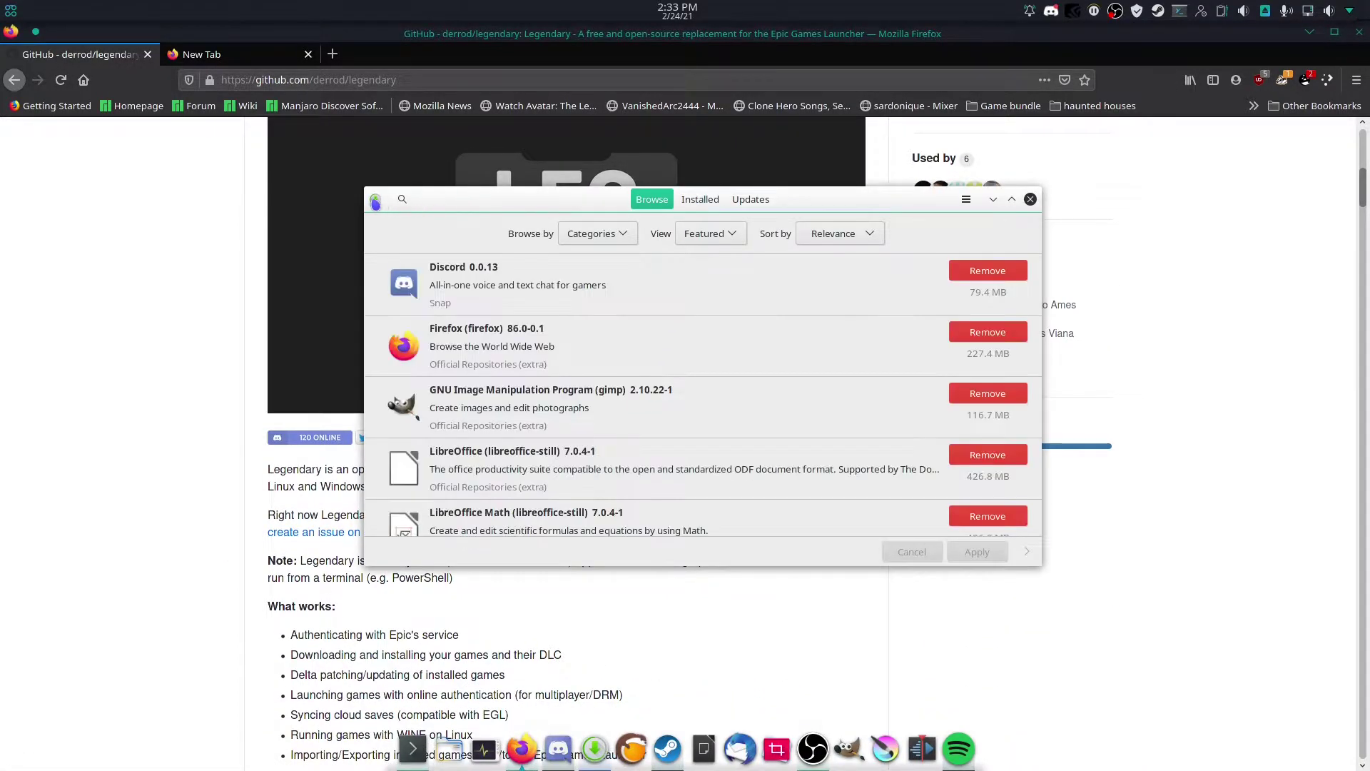
pyautogui.click(402, 199)
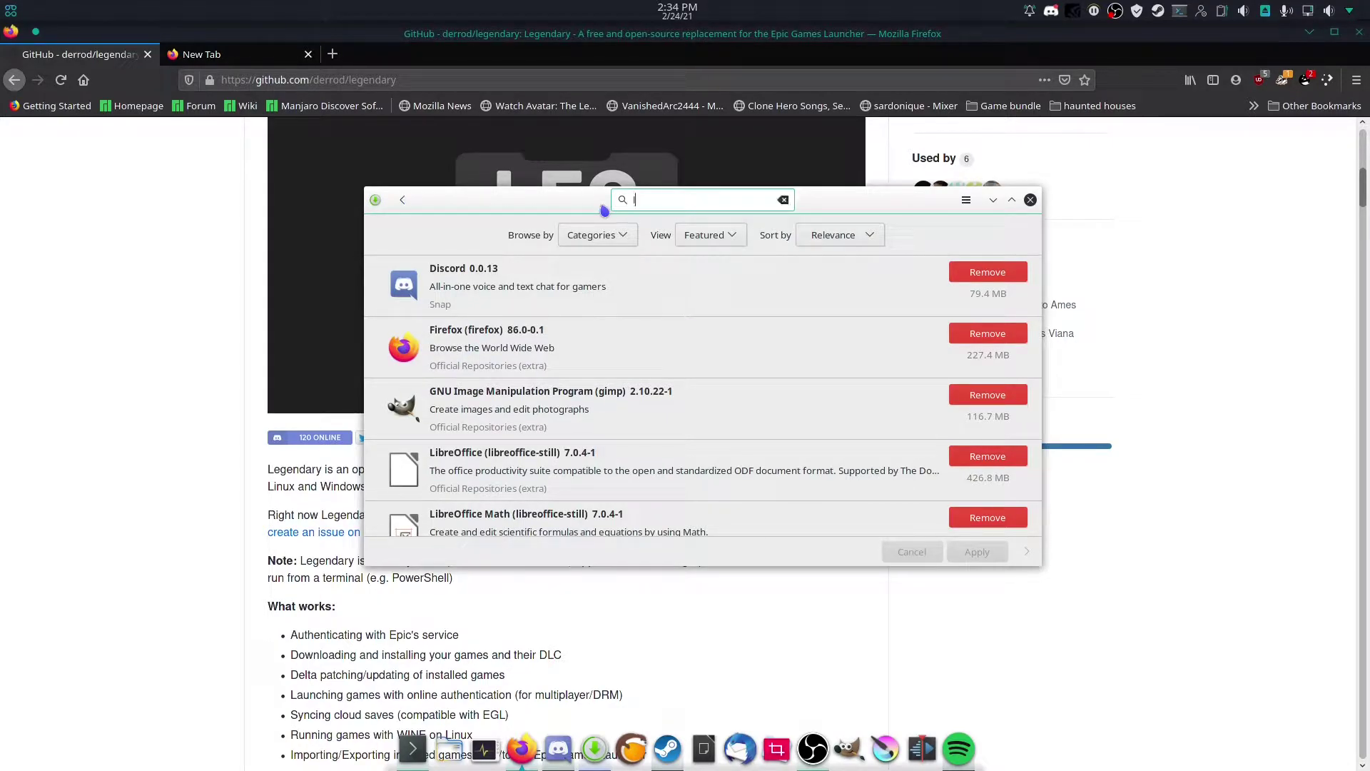
pyautogui.write('legendary')
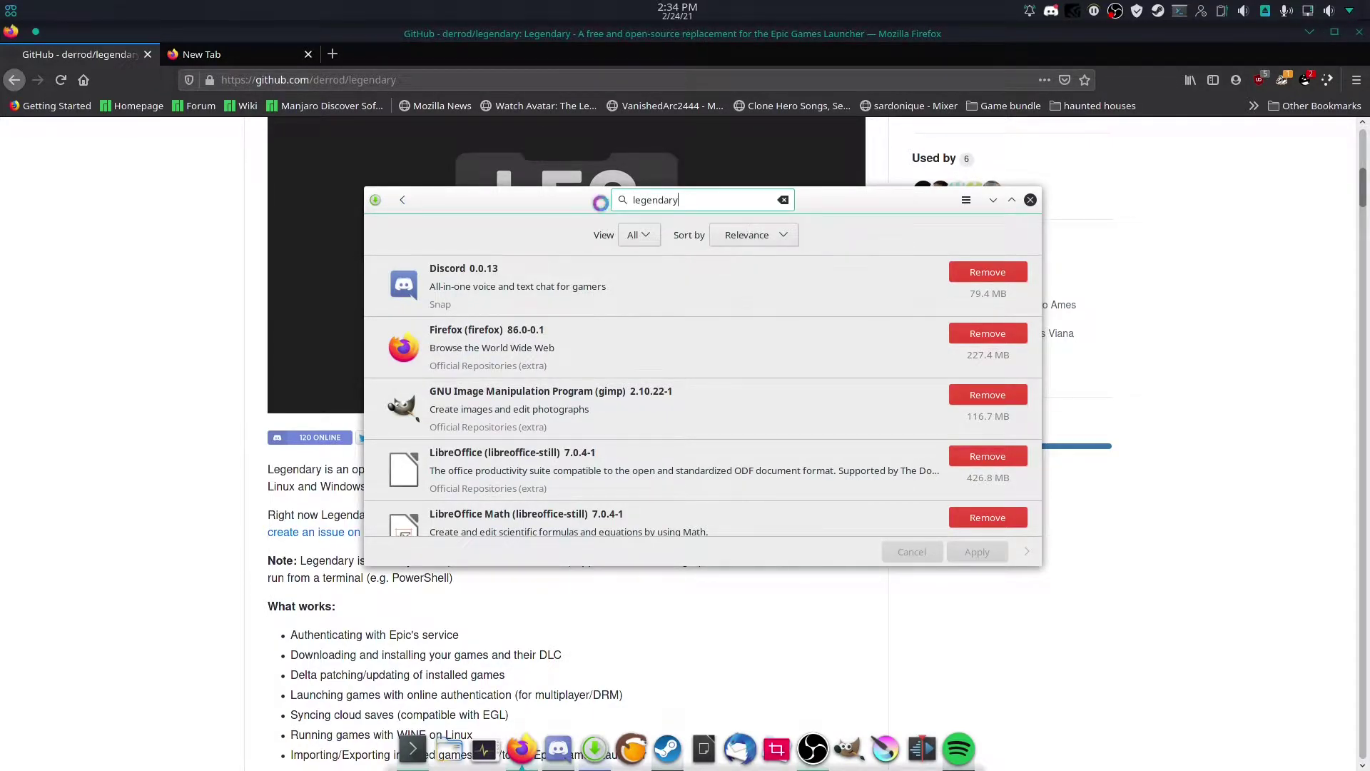
pyautogui.click(531, 277)
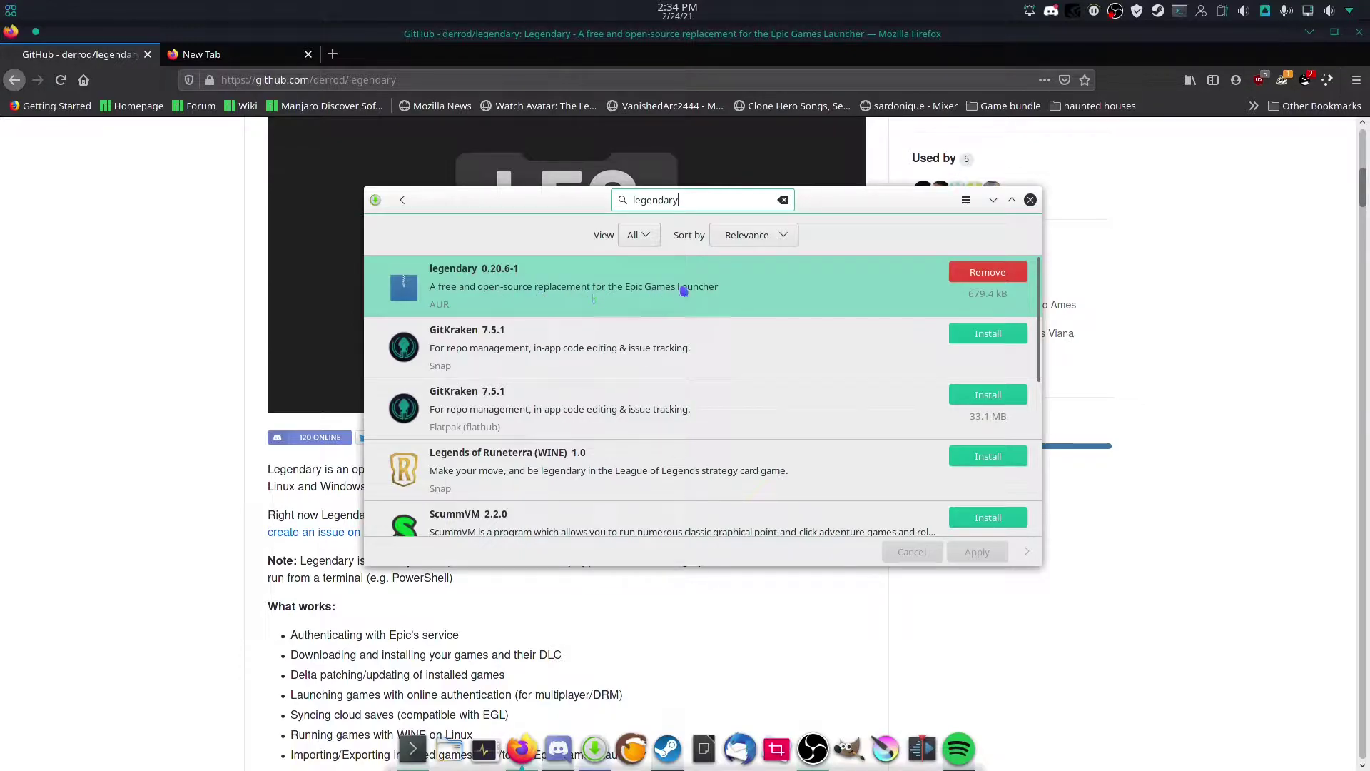
pyautogui.click(993, 200)
# Step: Find the Quickstart login instructions in the README and run "legendary auth" in the terminal
pyautogui.scroll(-3, 634, 667)
pyautogui.scroll(-10, 634, 667)
pyautogui.scroll(-7, 633, 669)
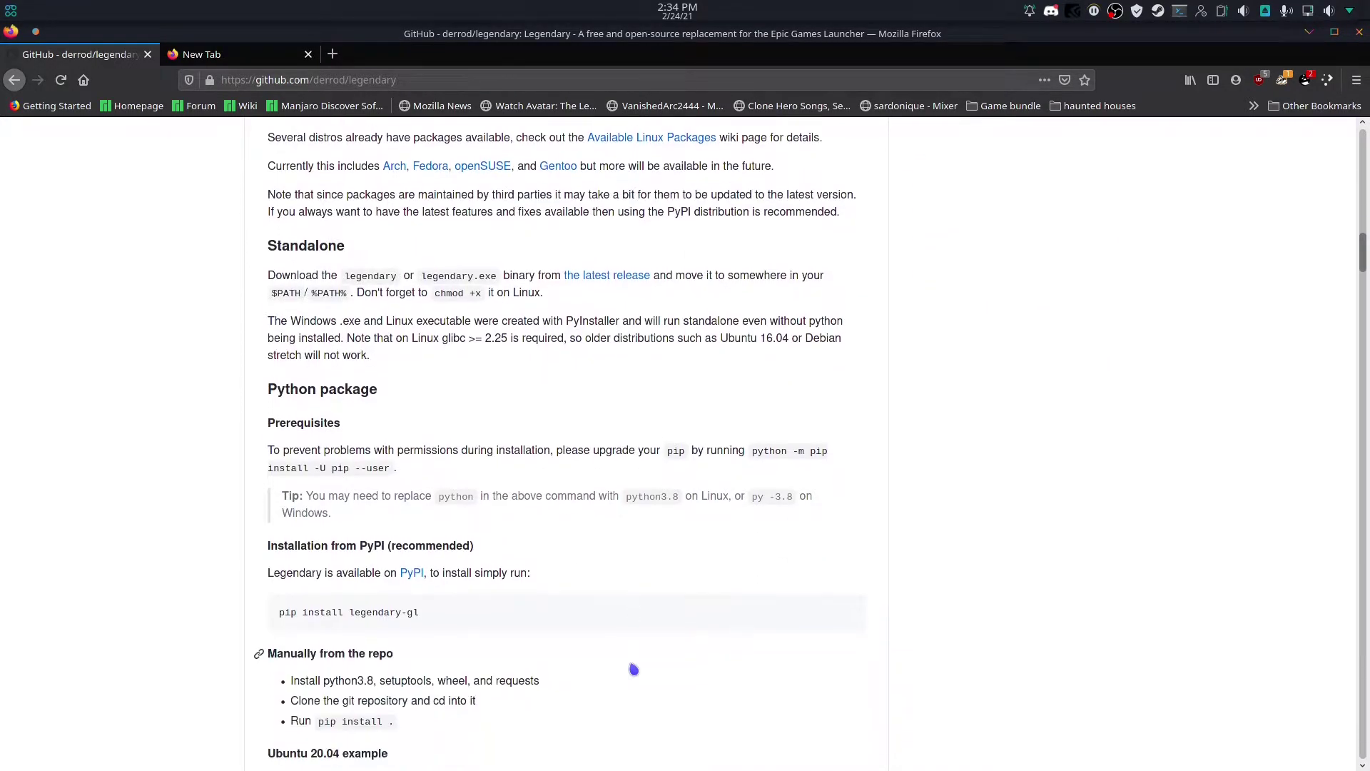
pyautogui.scroll(-6, 634, 669)
pyautogui.scroll(-3, 634, 669)
pyautogui.scroll(2, 609, 724)
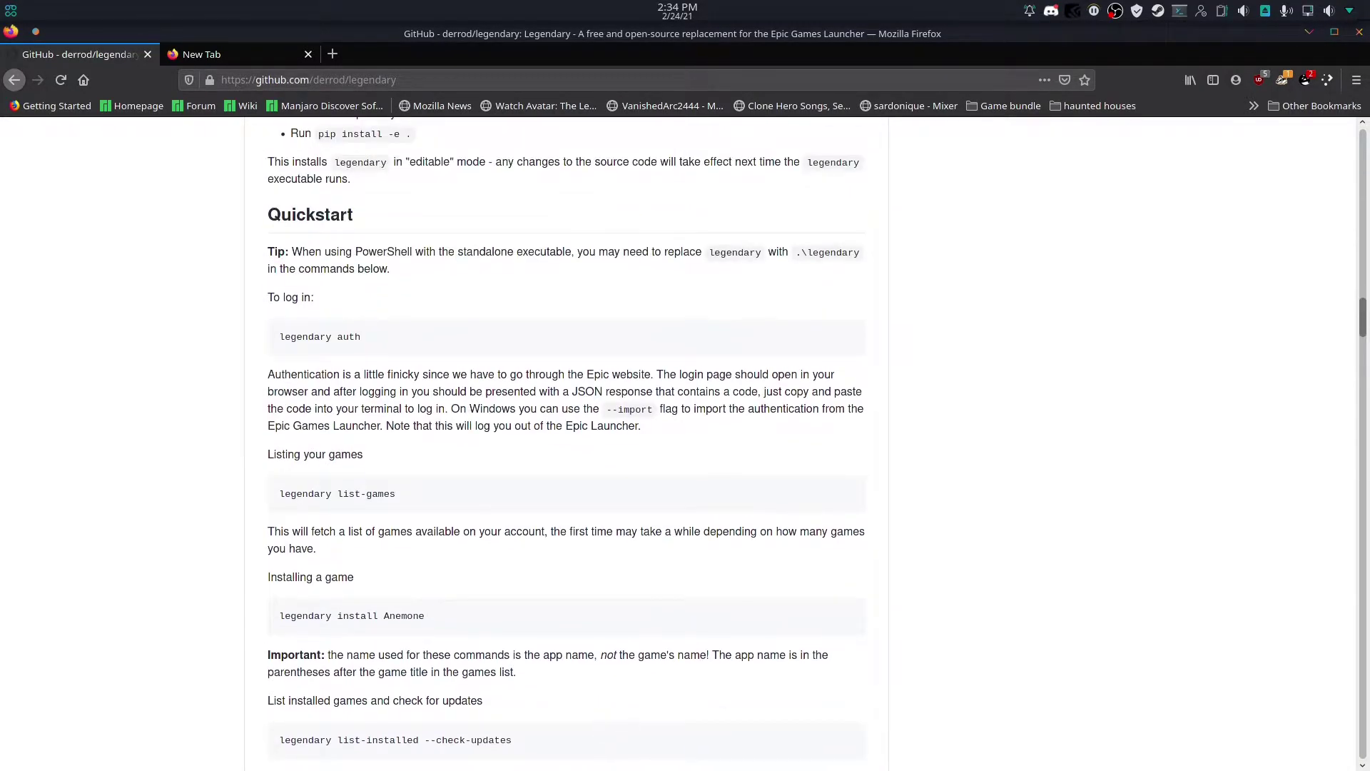
pyautogui.click(412, 748)
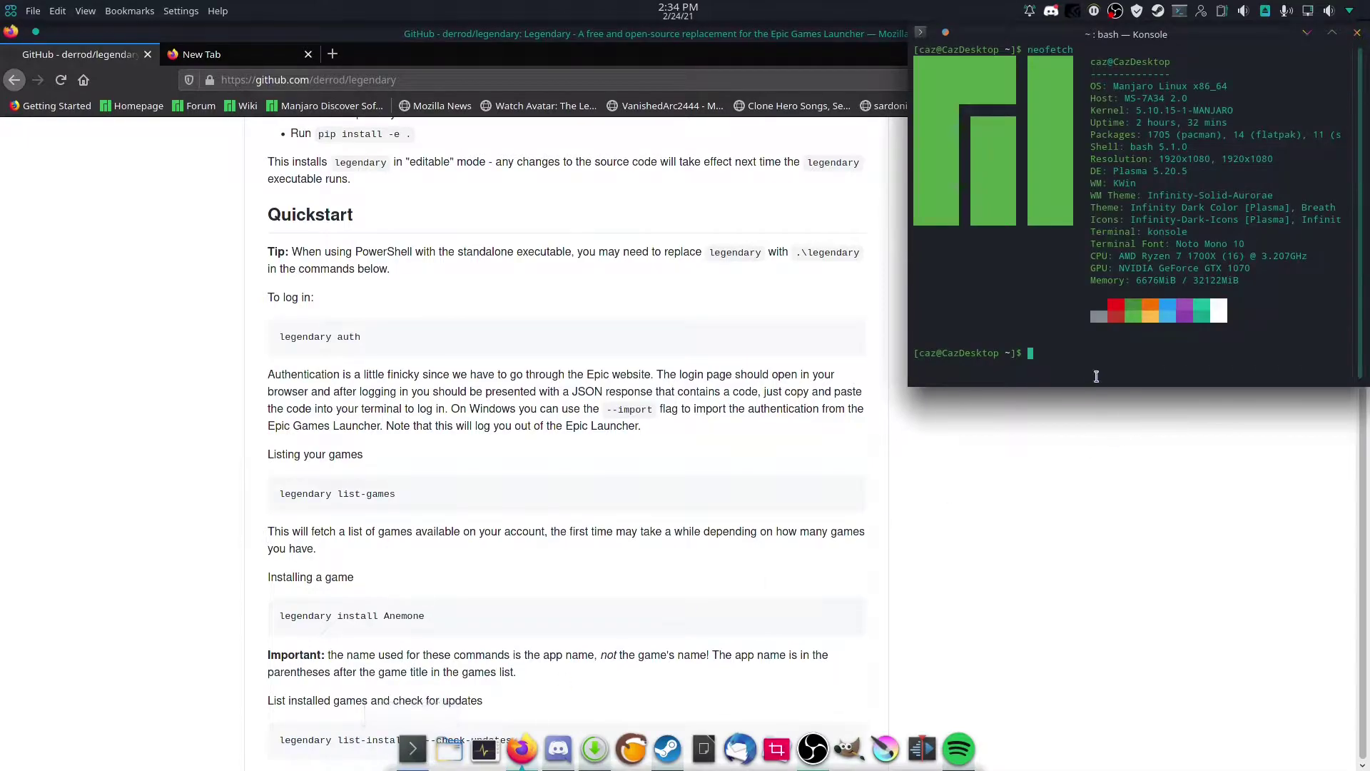
pyautogui.write('legendary')
pyautogui.write('auth')
pyautogui.press('Return')
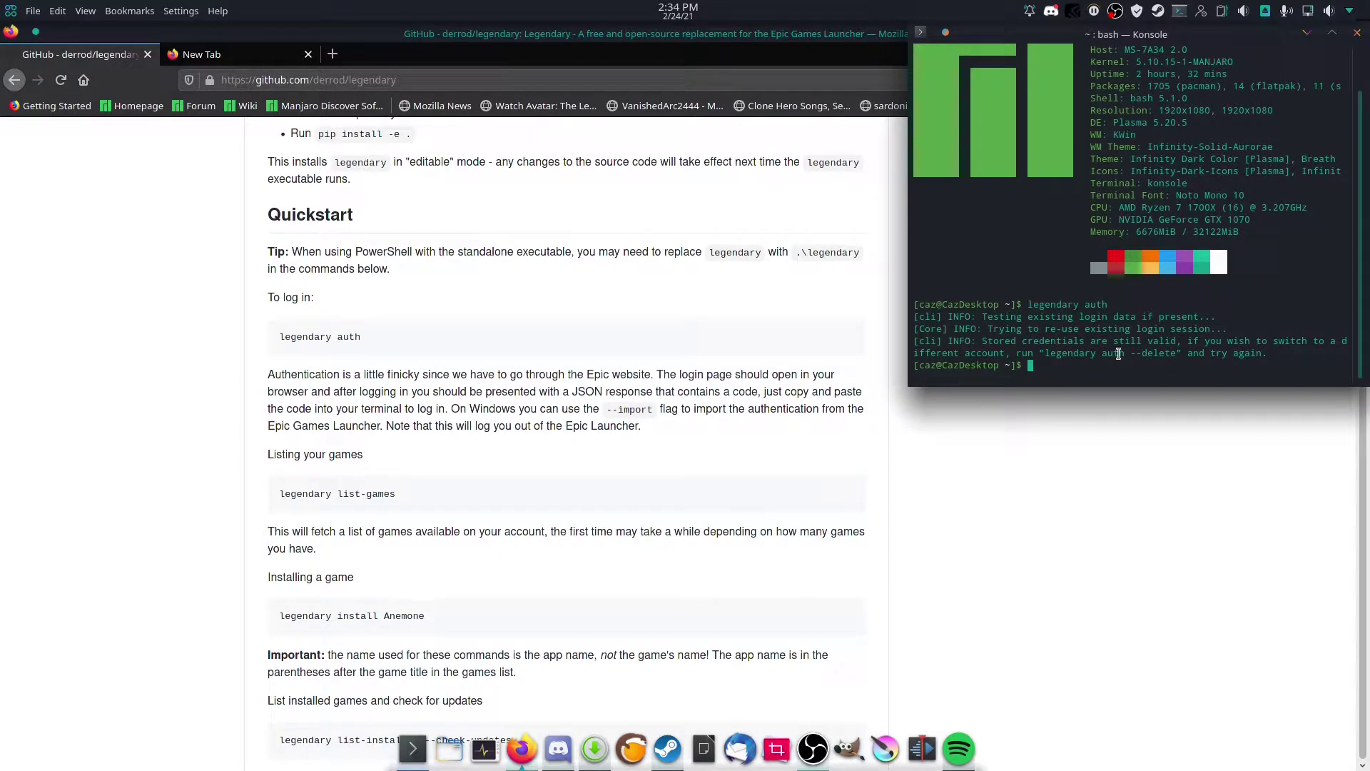
# Step: Read through the README's Quickstart commands for listing, installing, launching, importing and syncing games
pyautogui.scroll(-1, 985, 520)
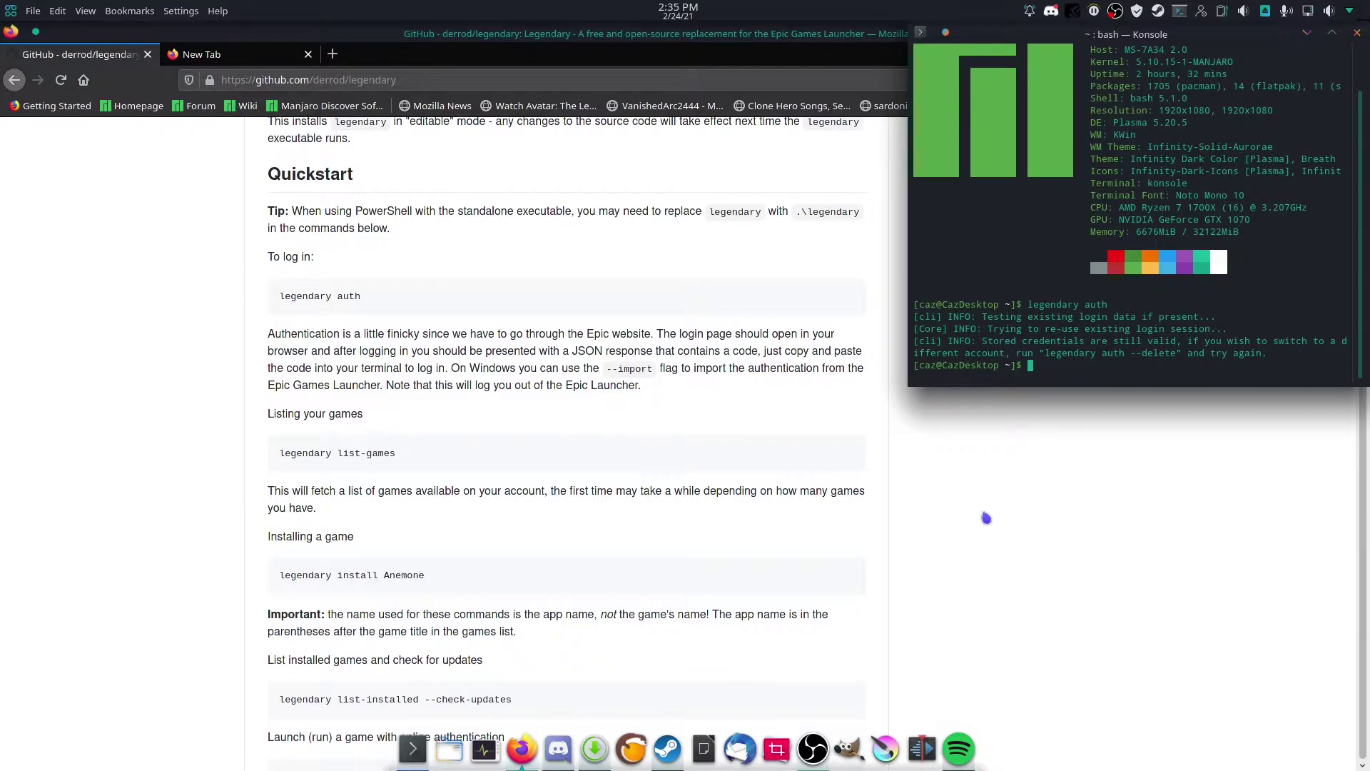
pyautogui.scroll(-4, 985, 521)
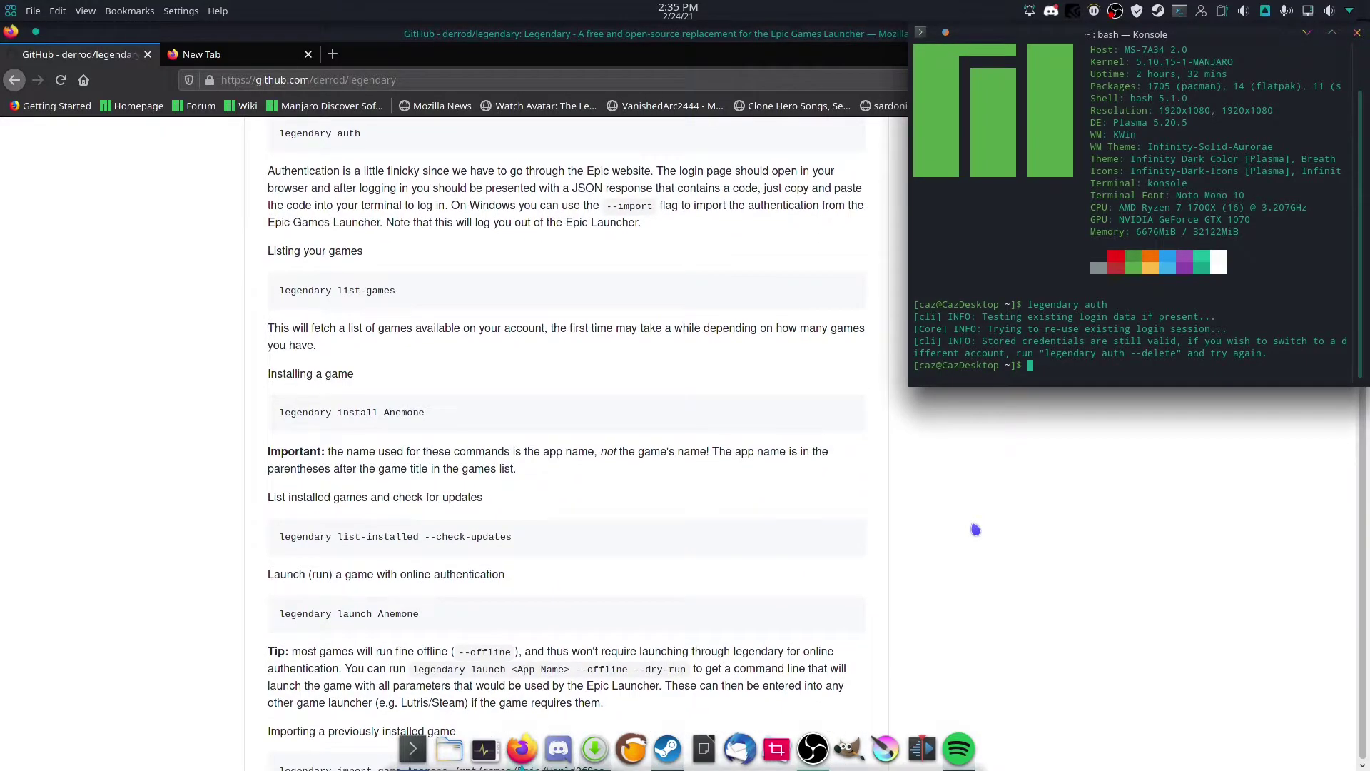
pyautogui.scroll(-1, 976, 530)
pyautogui.scroll(-2, 975, 530)
pyautogui.scroll(-3, 976, 530)
pyautogui.scroll(-1, 976, 529)
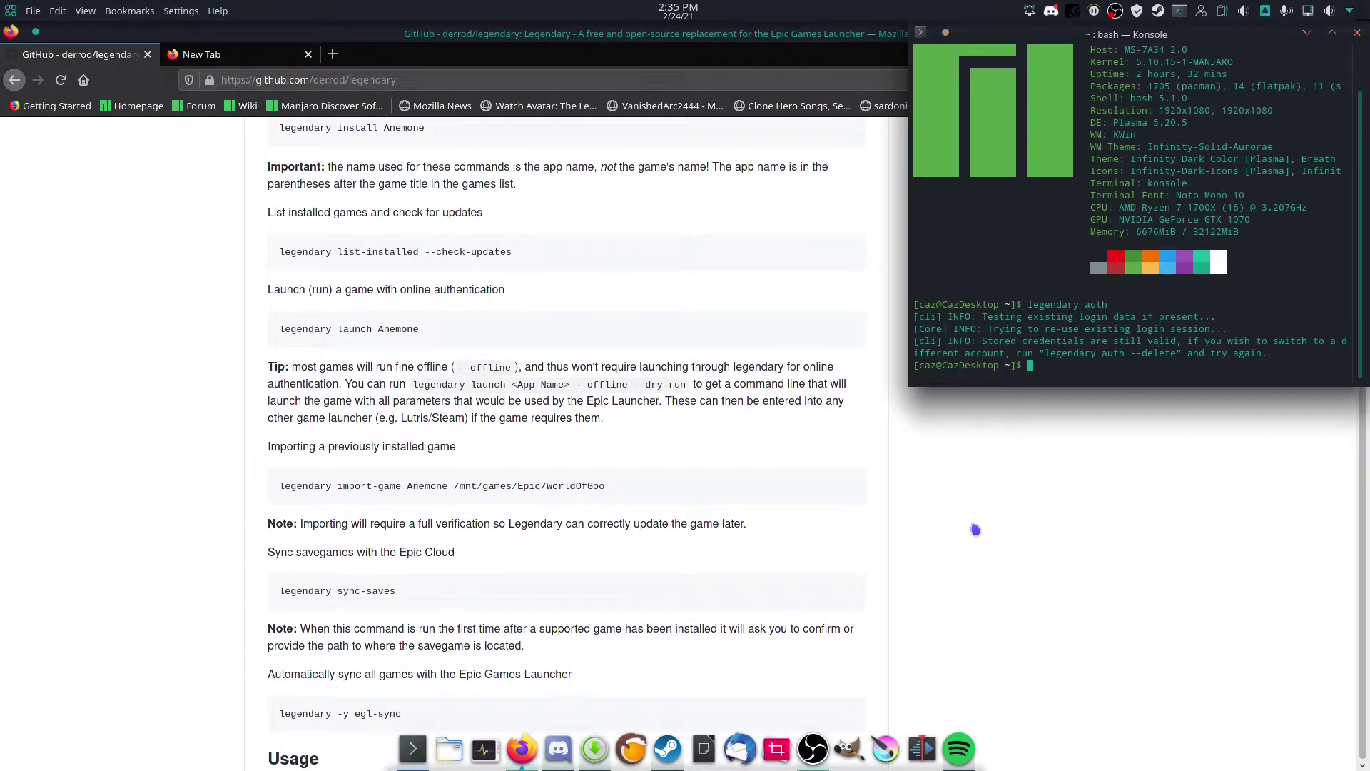
pyautogui.scroll(-7, 976, 530)
pyautogui.scroll(11, 975, 530)
pyautogui.scroll(3, 976, 529)
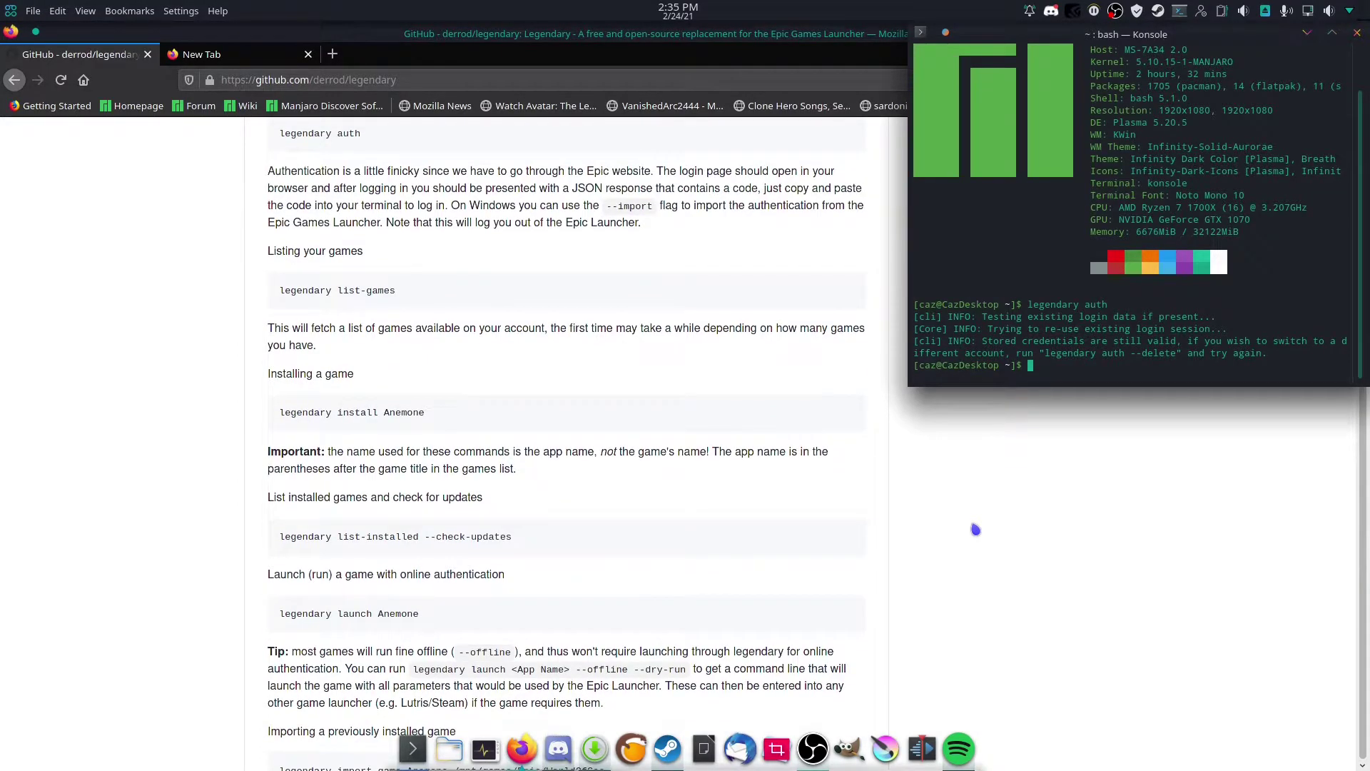
# Step: Run "legendary list-games" in the terminal to list the account's available games
pyautogui.write('legendary list-das')
pyautogui.press('BackSpace')
pyautogui.press('BackSpace')
pyautogui.press('BackSpace')
pyautogui.write('games')
pyautogui.press('Return')
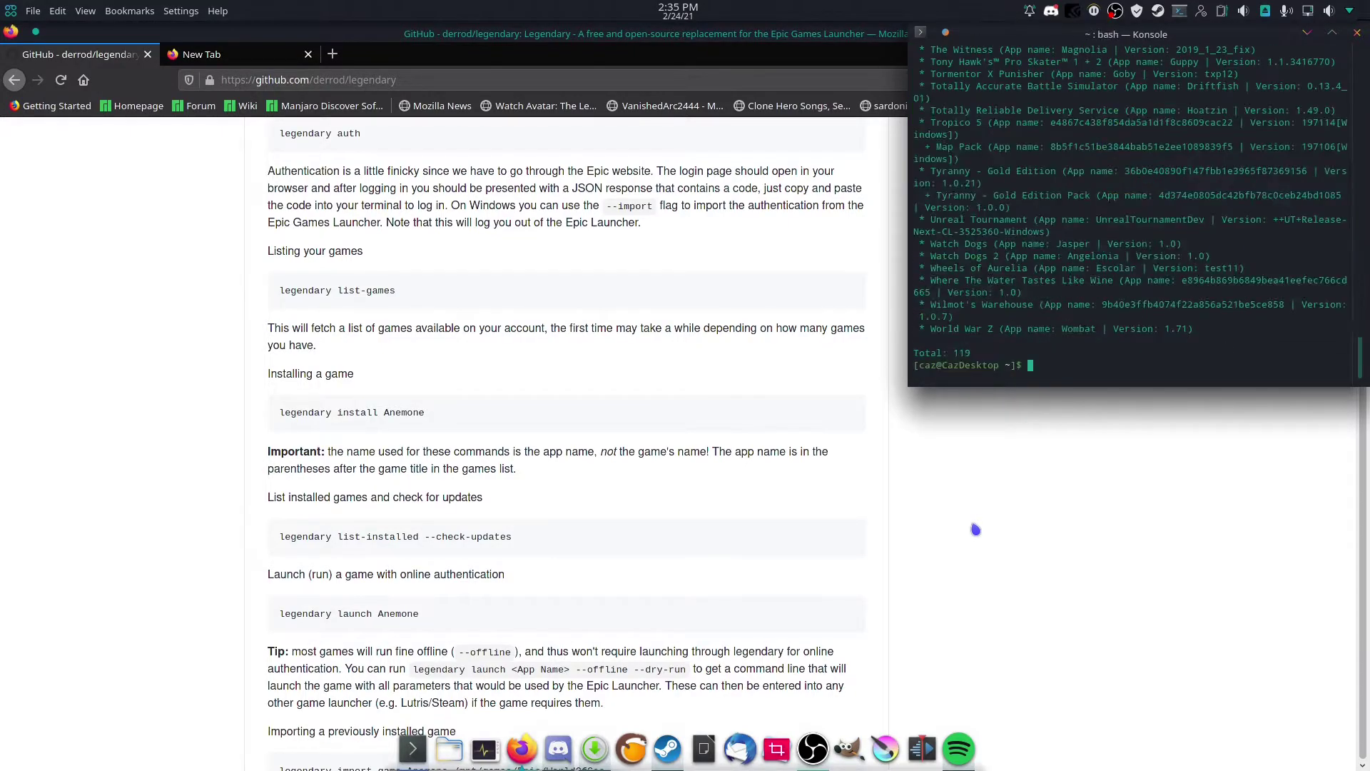
# Step: Look through the terminal's list of available games and their app names, back to the first entries
pyautogui.scroll(15, 1084, 370)
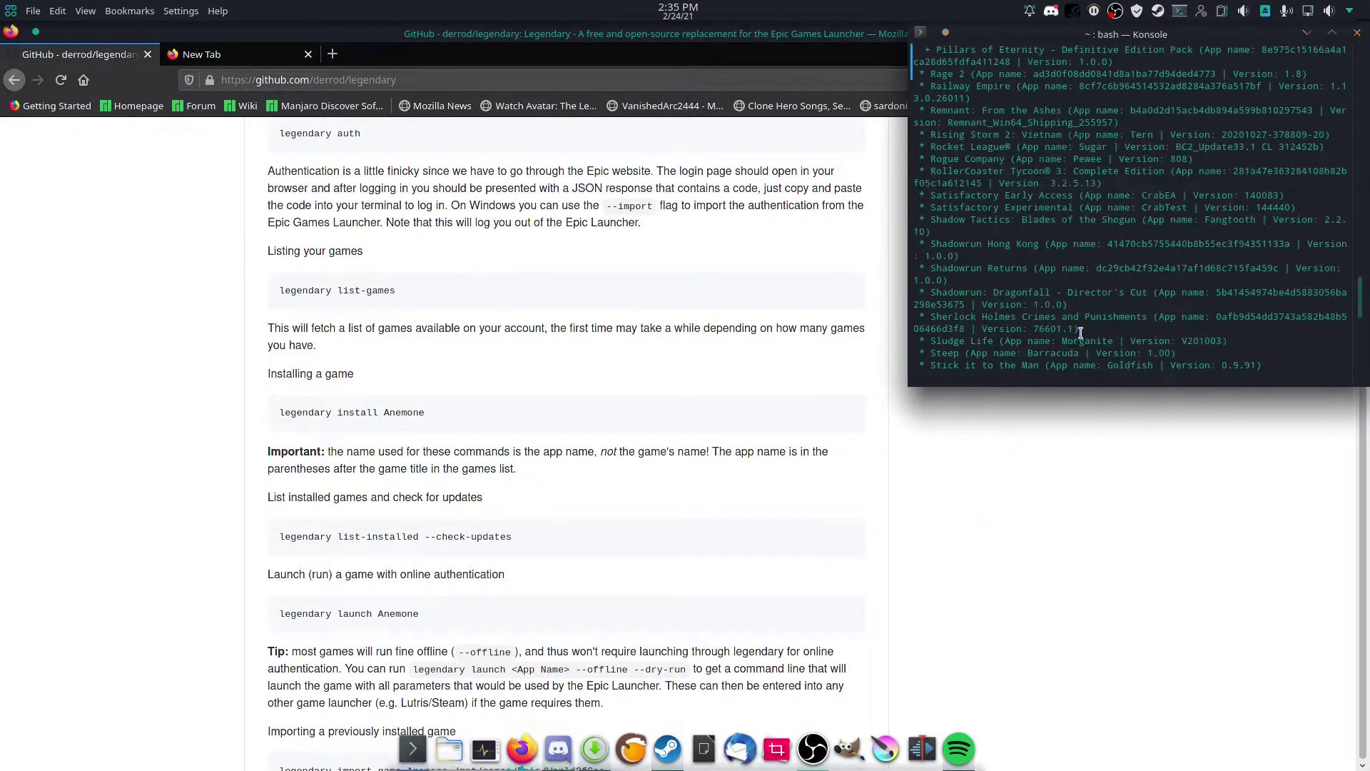
pyautogui.scroll(5, 1081, 332)
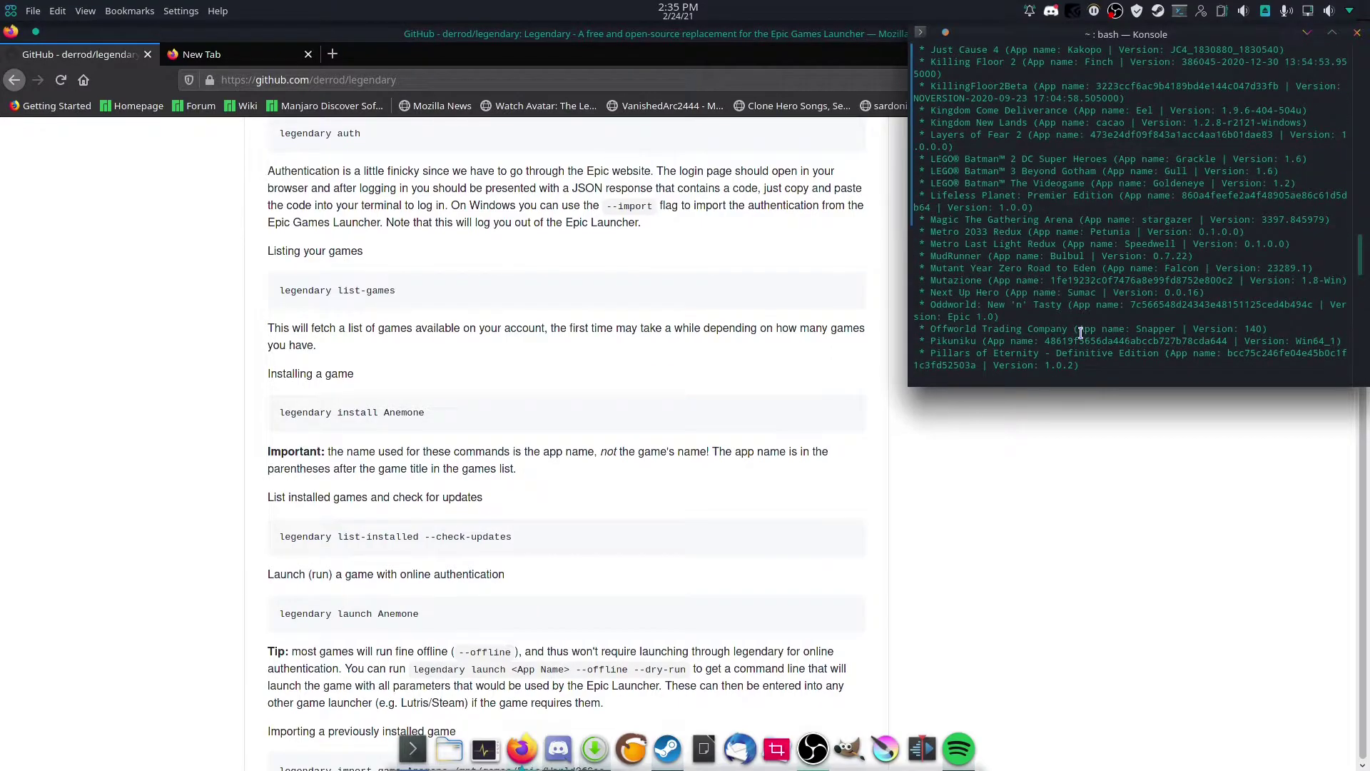
pyautogui.scroll(10, 1081, 332)
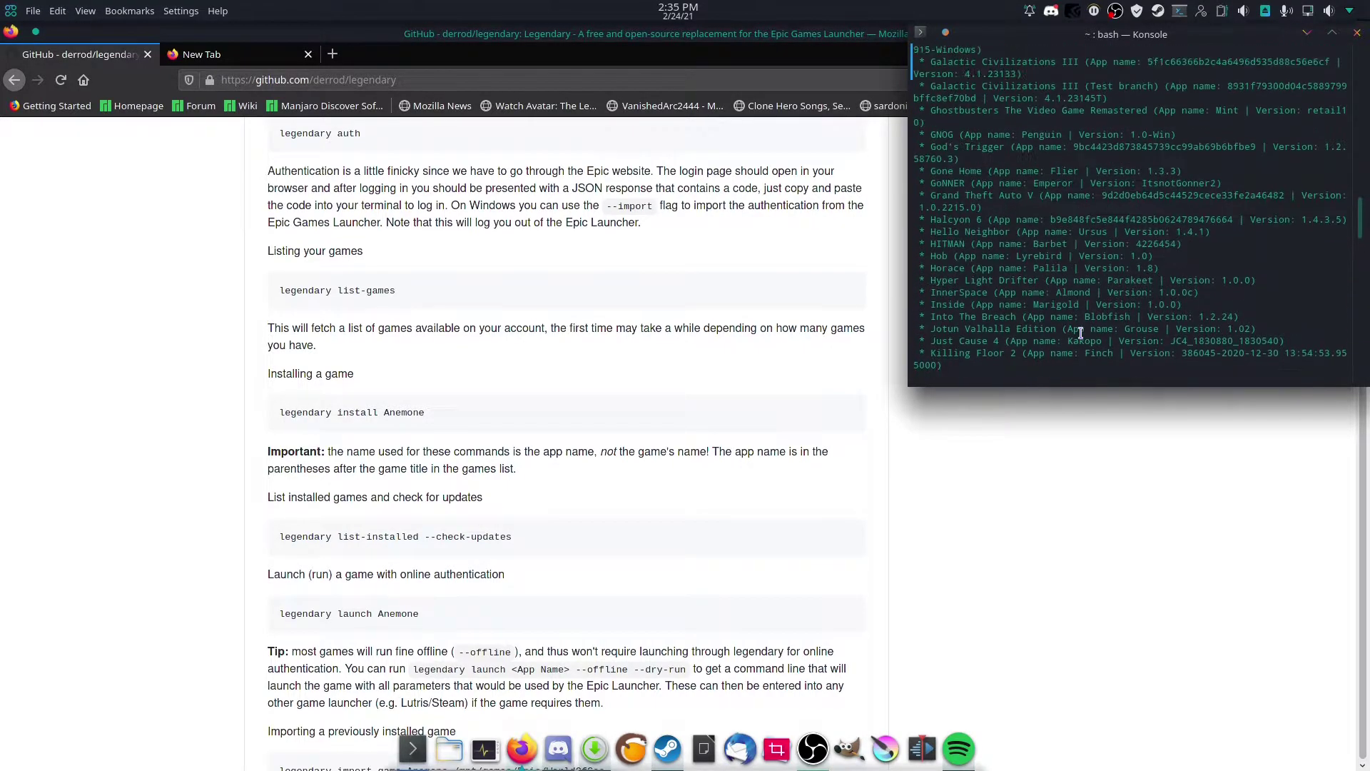
pyautogui.scroll(3, 1081, 332)
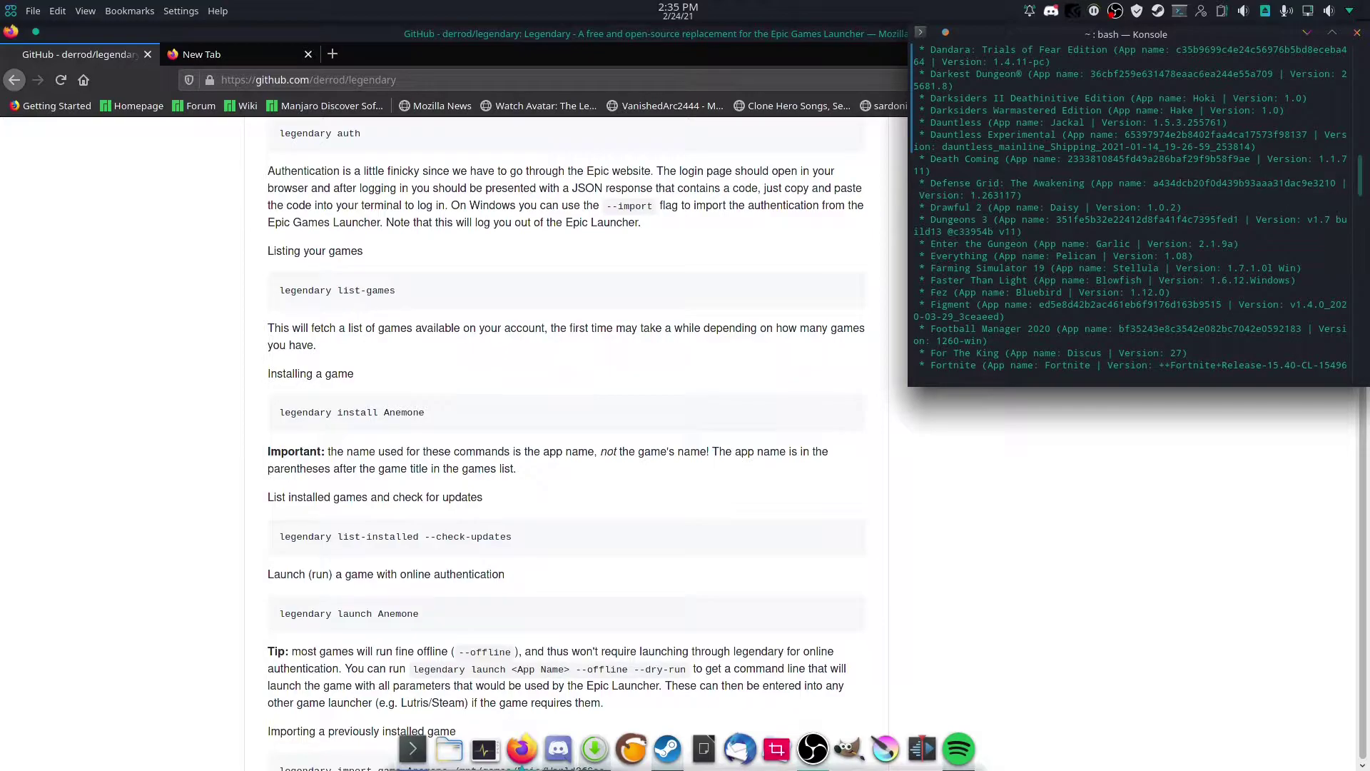
pyautogui.scroll(3, 1079, 337)
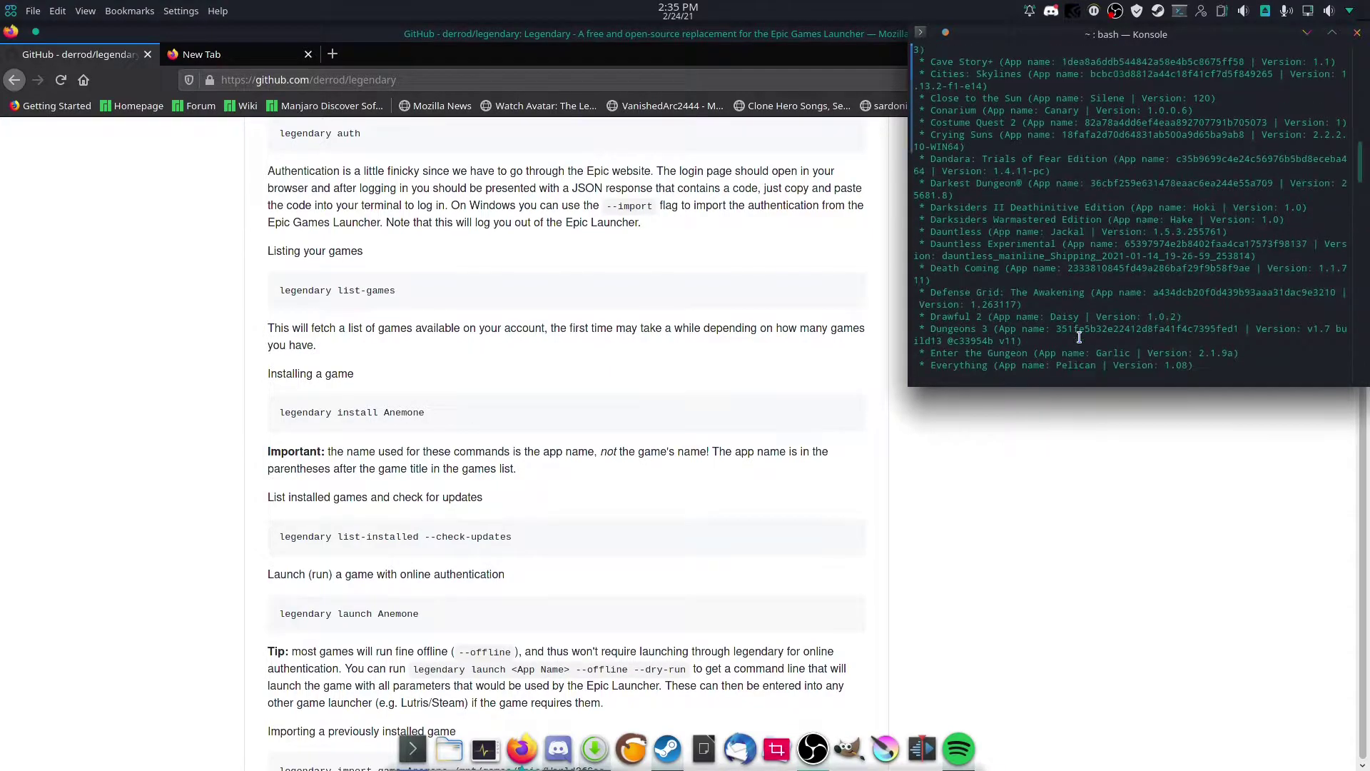
pyautogui.scroll(6, 1079, 337)
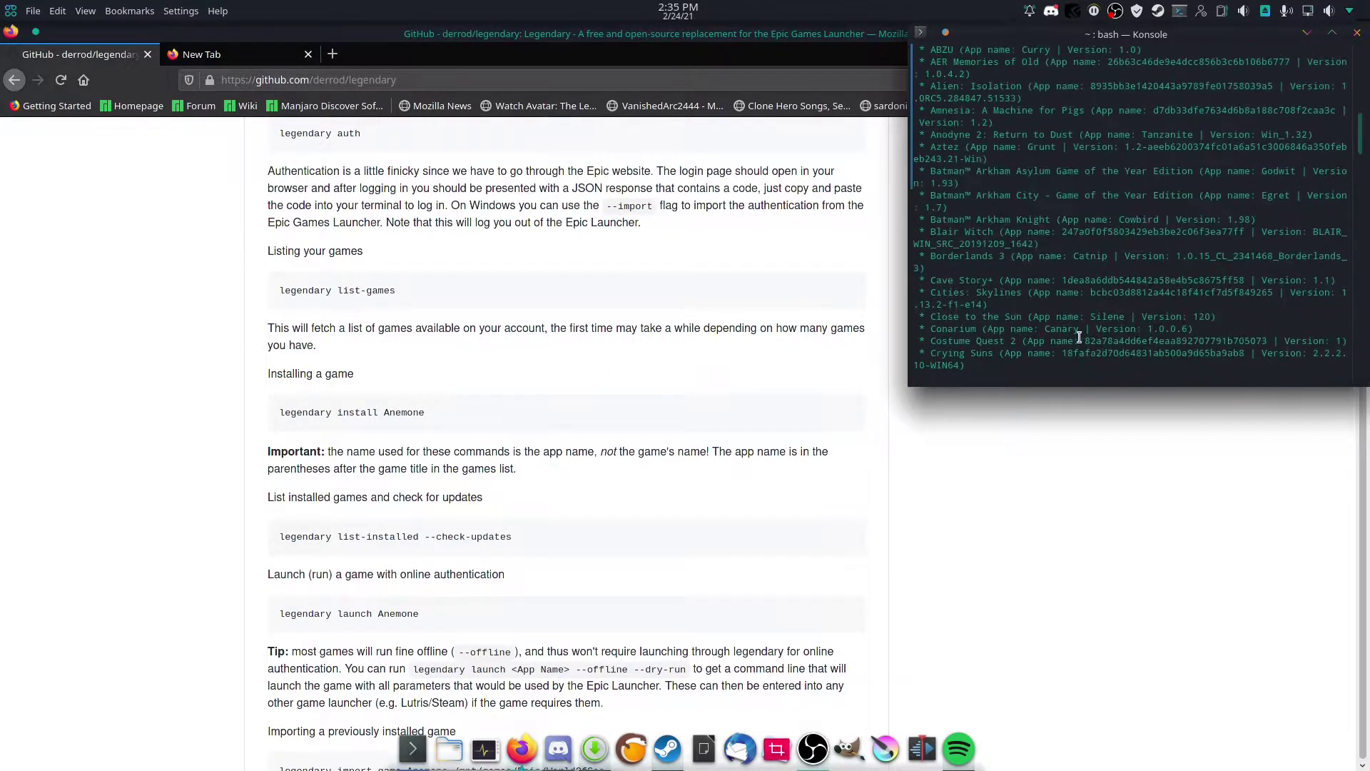
pyautogui.scroll(1, 1079, 337)
pyautogui.scroll(-1, 1079, 336)
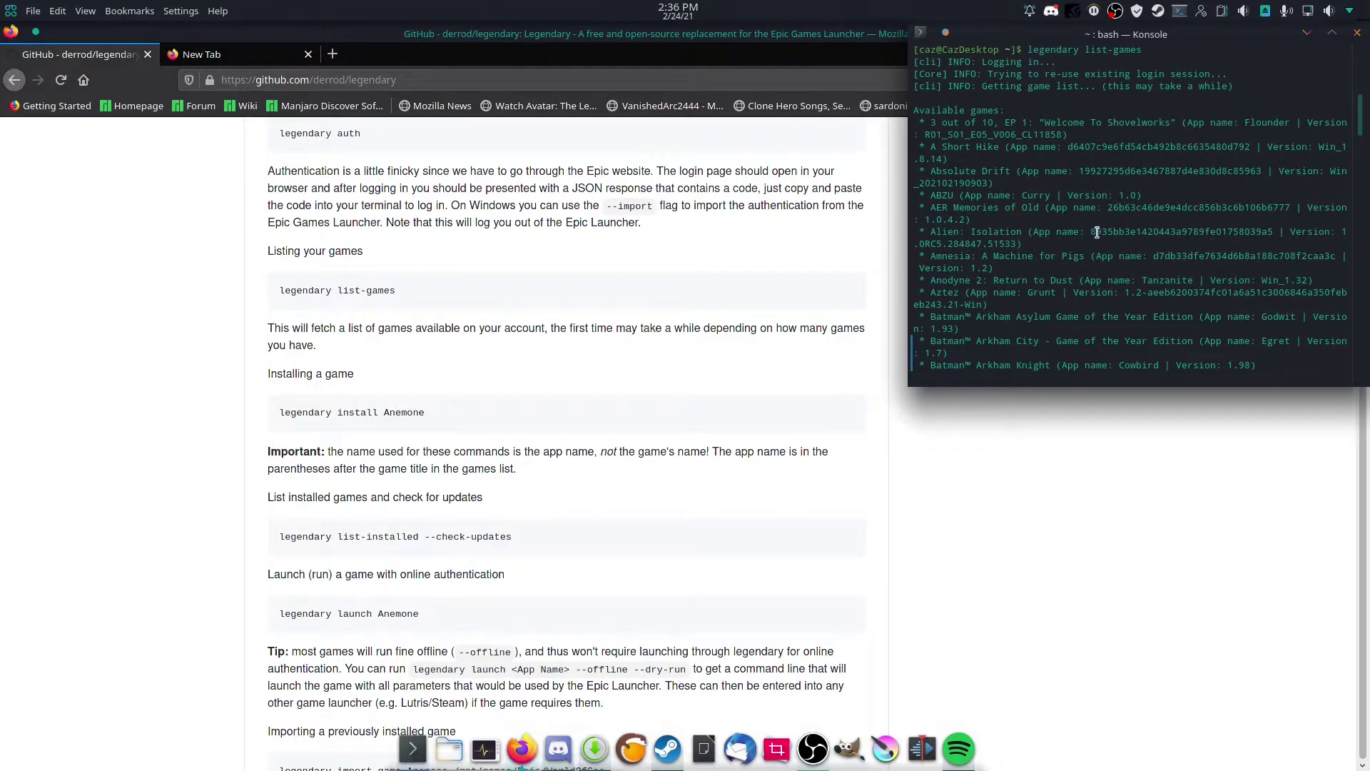
# Step: Highlight the app name of Alien: Isolation in the game list, deselect it, and return to the prompt
pyautogui.moveTo(1096, 232); pyautogui.dragTo(1156, 232)
pyautogui.click(1218, 256)
pyautogui.scroll(-5, 1196, 299)
pyautogui.scroll(-20, 1194, 296)
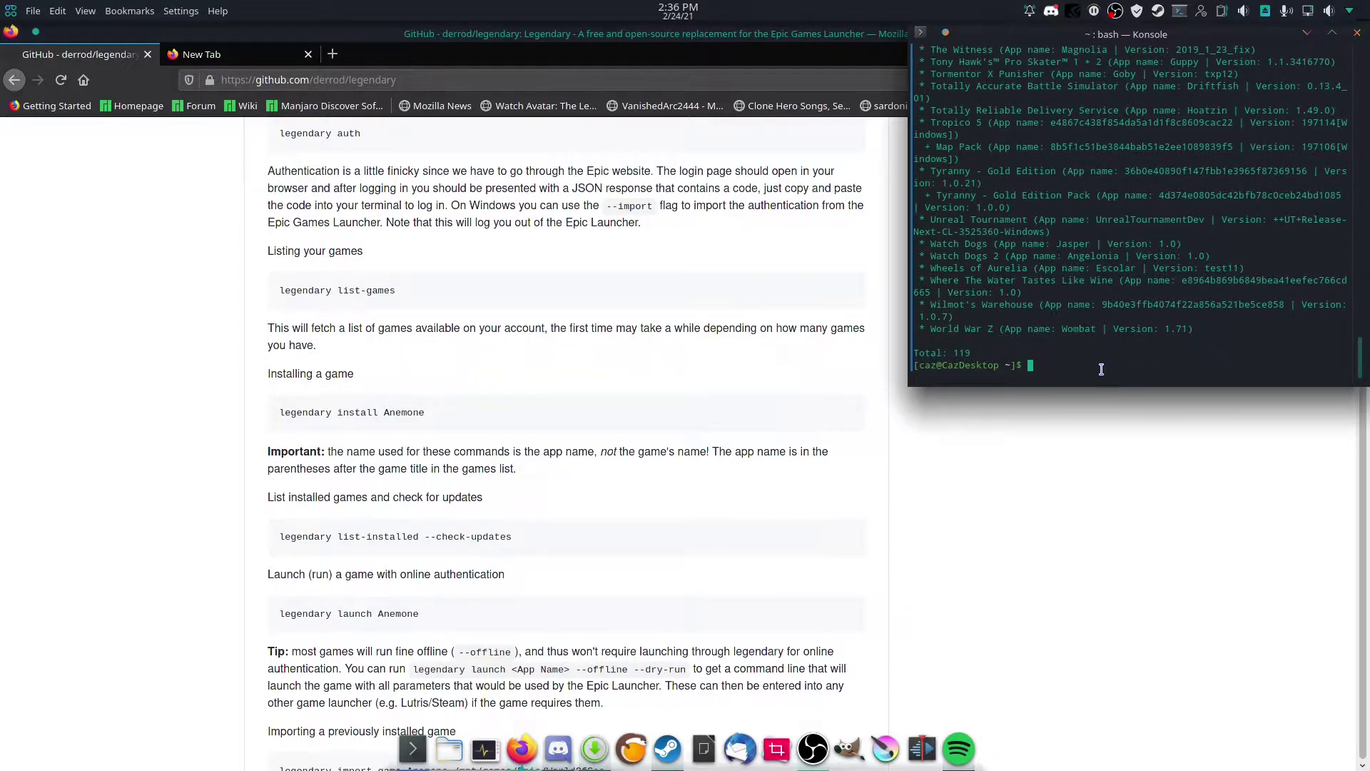
# Step: Consult the README's options for the install command and enter "legendary install Godwit" at the prompt without running it
pyautogui.scroll(-5, 560, 654)
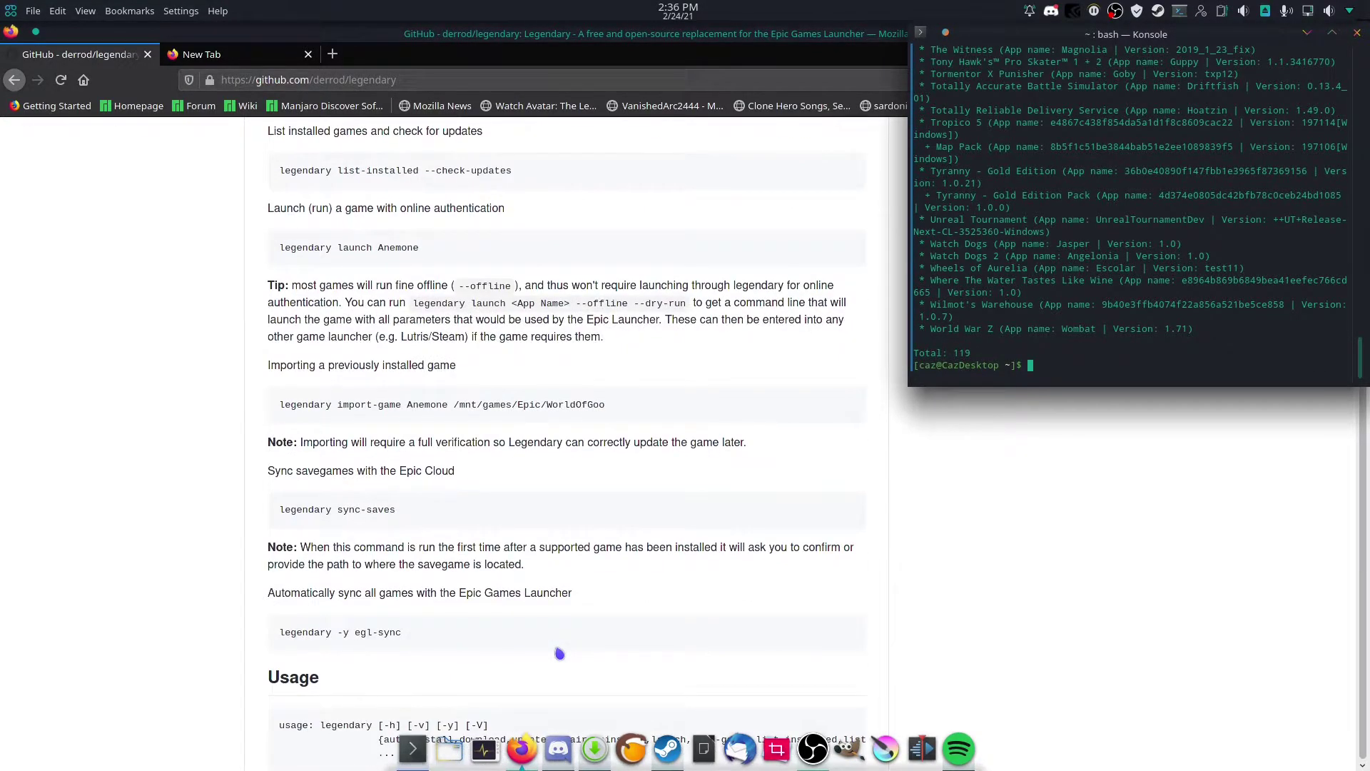
pyautogui.scroll(-11, 559, 654)
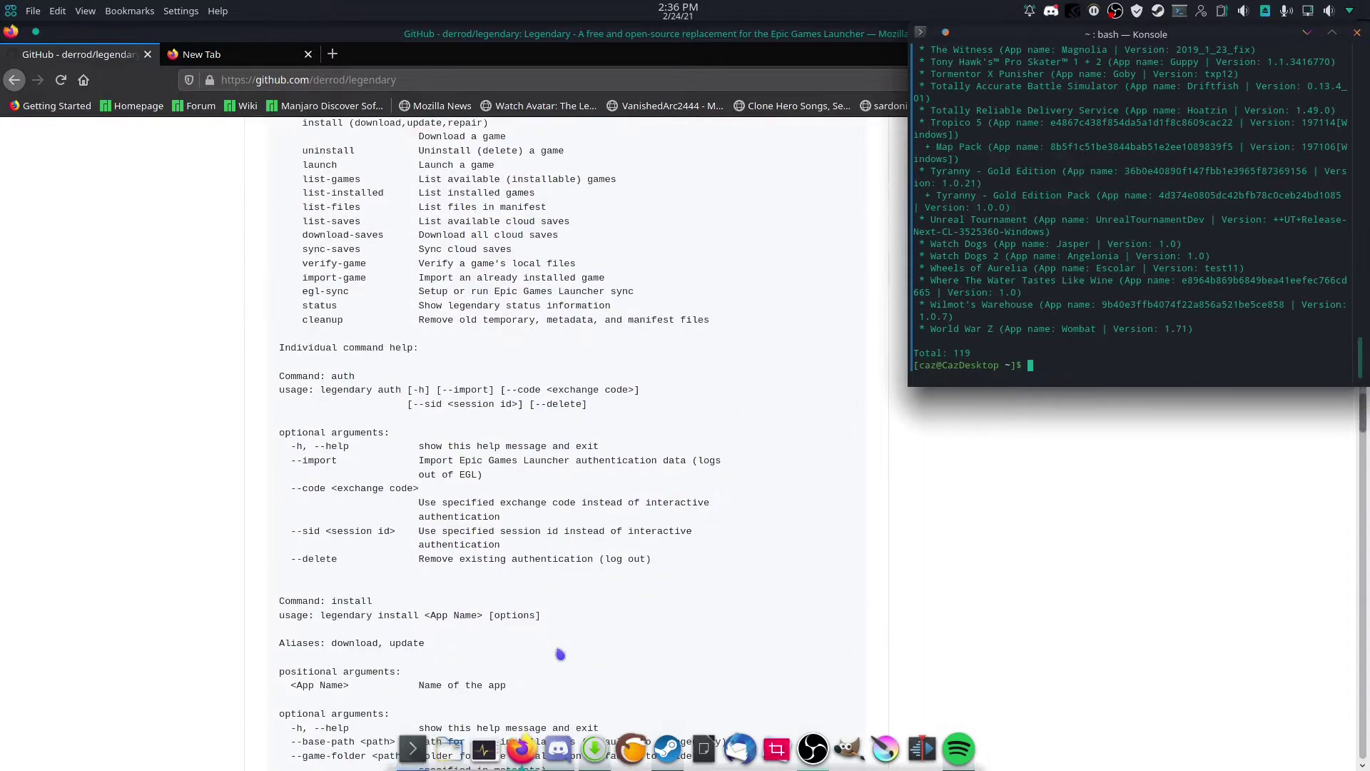
pyautogui.scroll(-4, 560, 654)
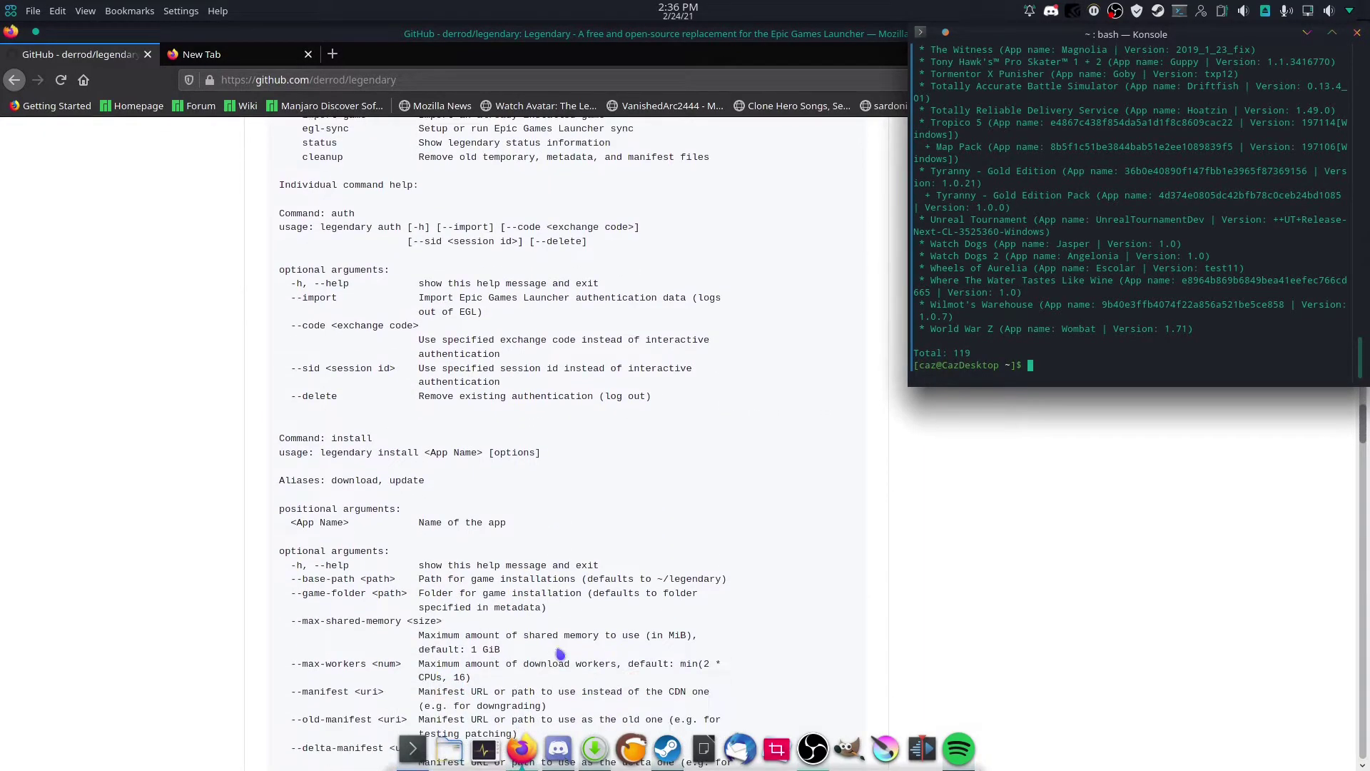
pyautogui.scroll(-2, 559, 654)
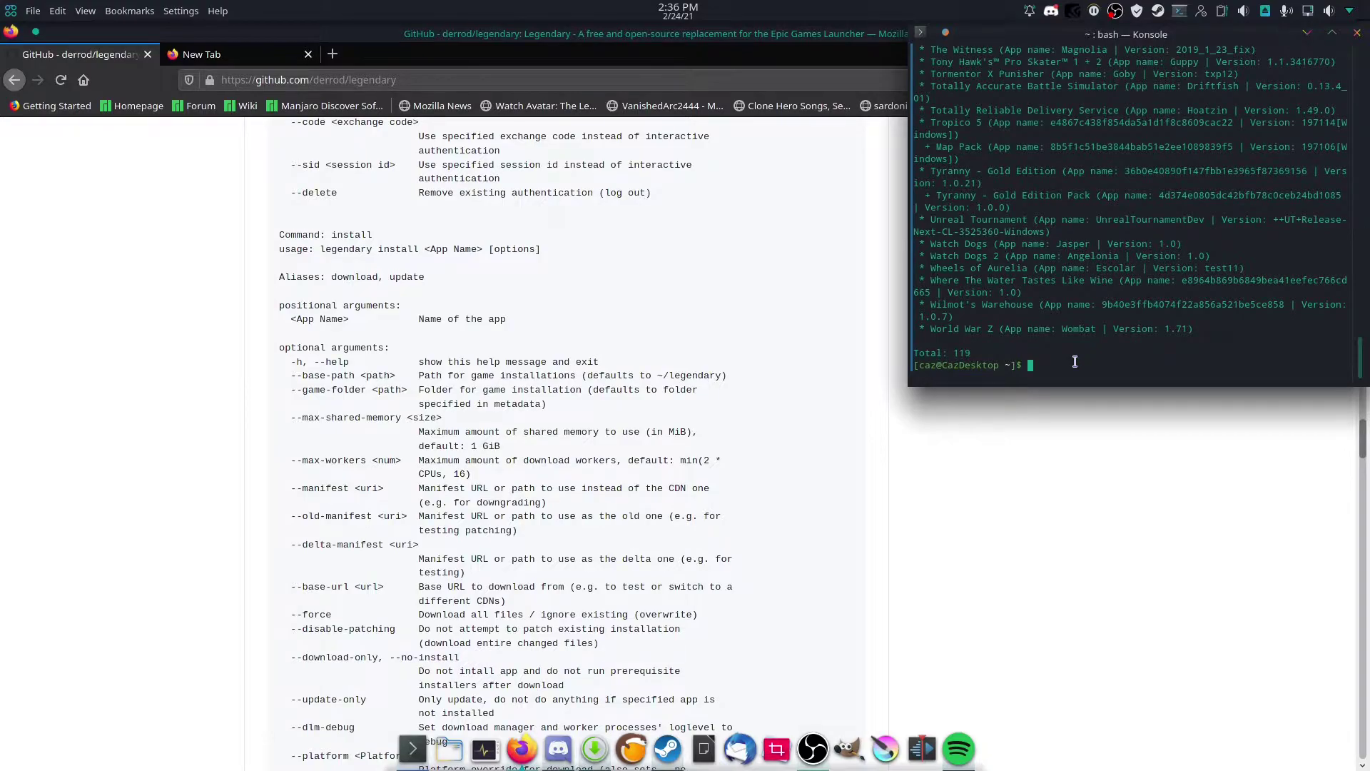
pyautogui.write('legendary')
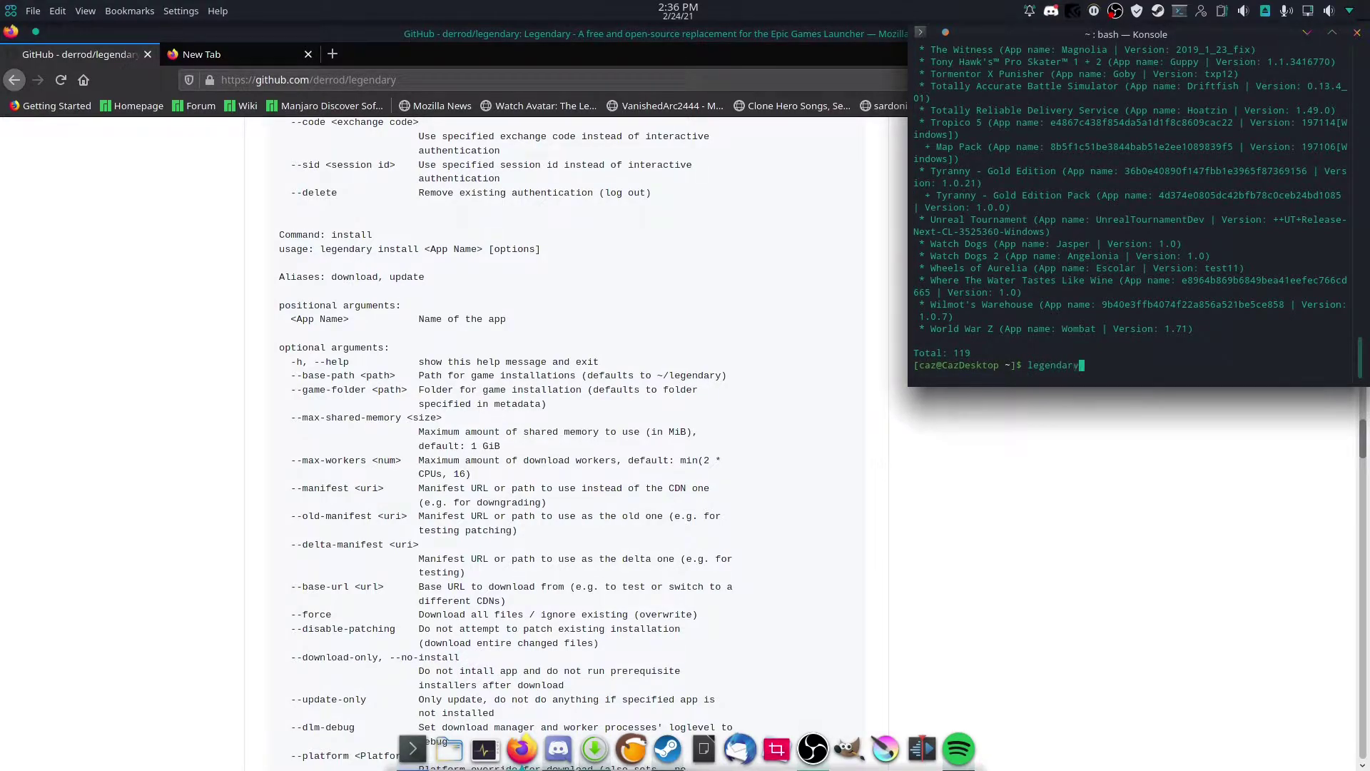
pyautogui.write(' install Godwit')
# Step: Check the app name of Batman Arkham Asylum Game of the Year Edition in the game list
pyautogui.scroll(15, 1121, 353)
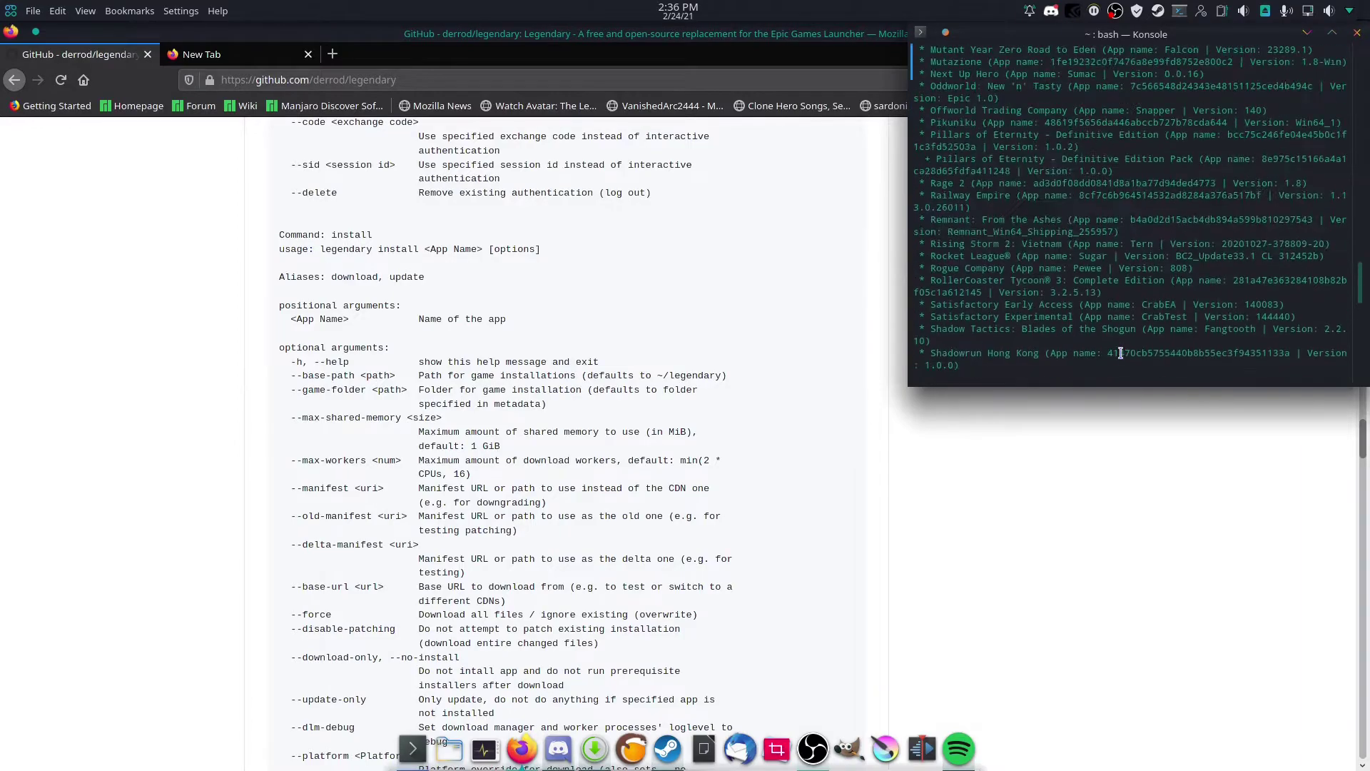
pyautogui.scroll(20, 1120, 352)
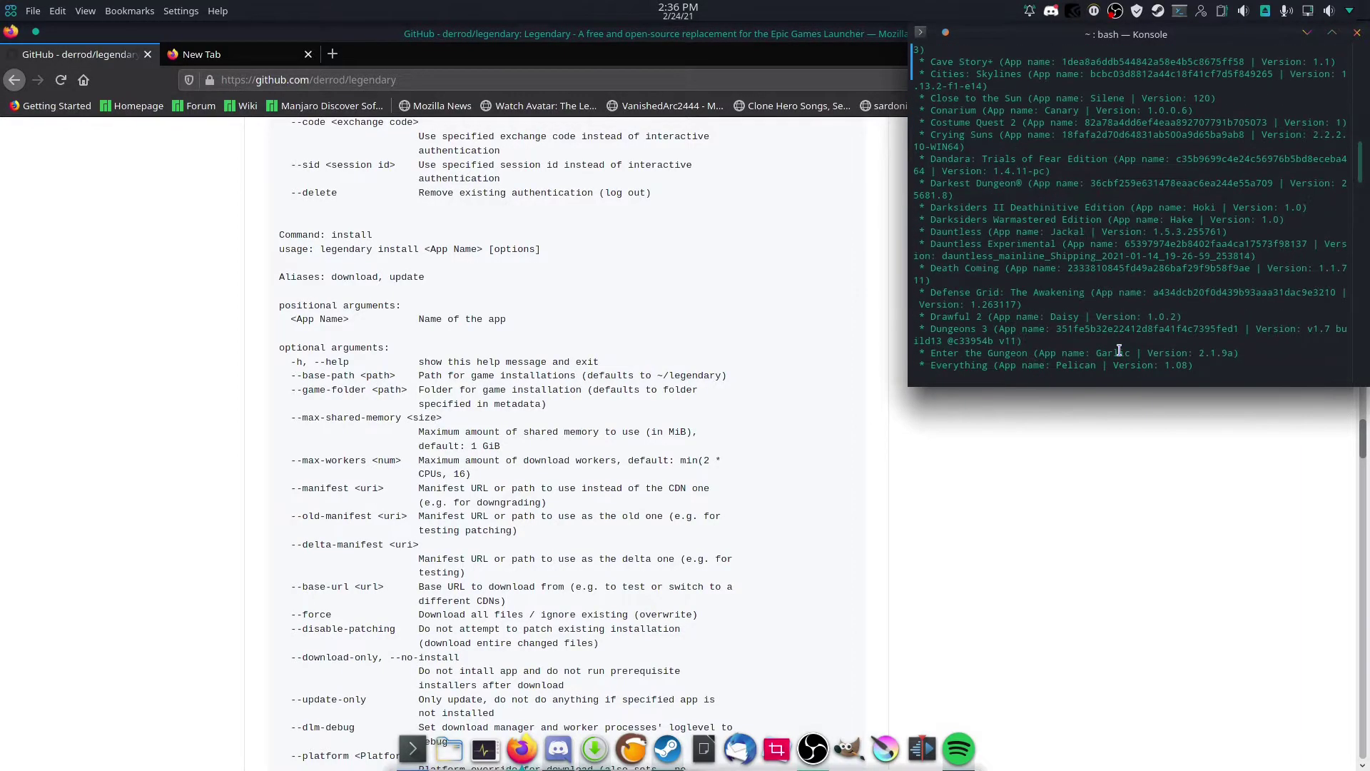
pyautogui.scroll(15, 1120, 350)
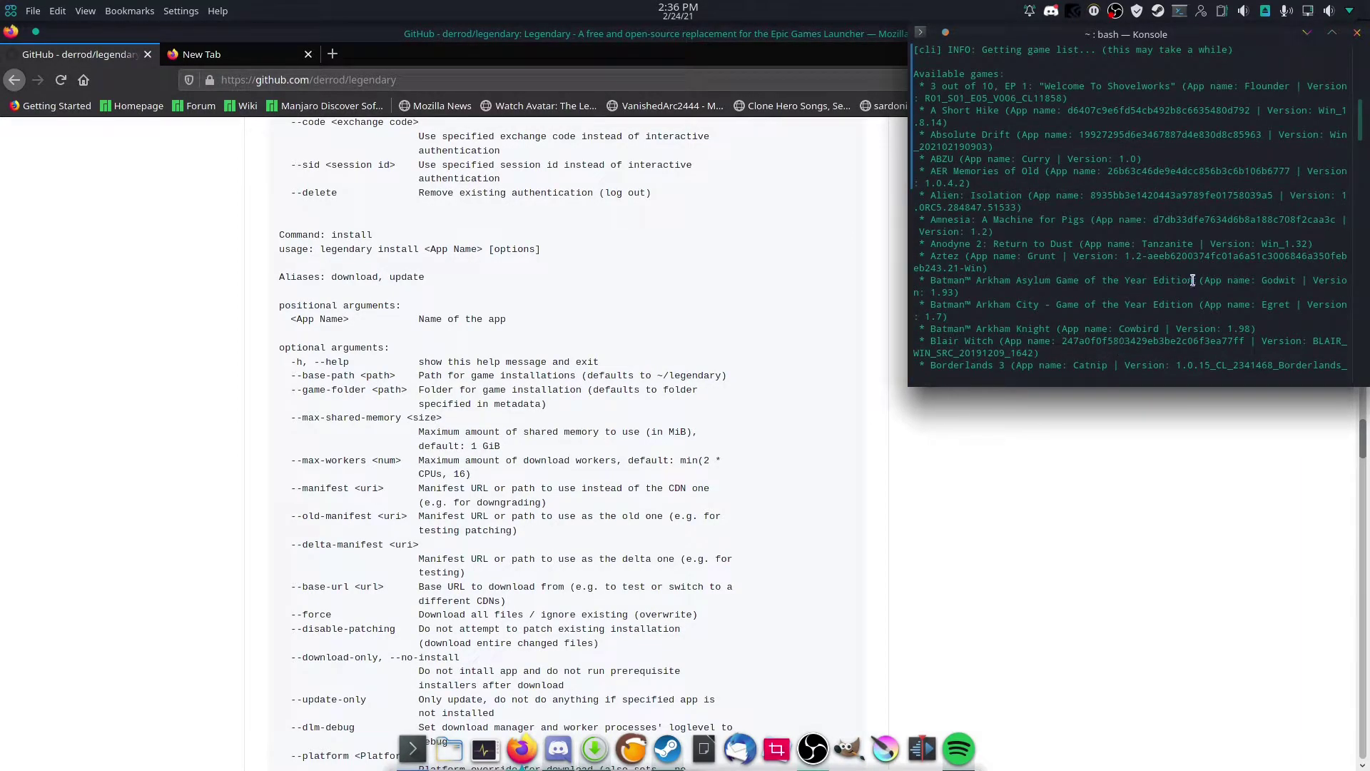
pyautogui.scroll(-20, 1250, 286)
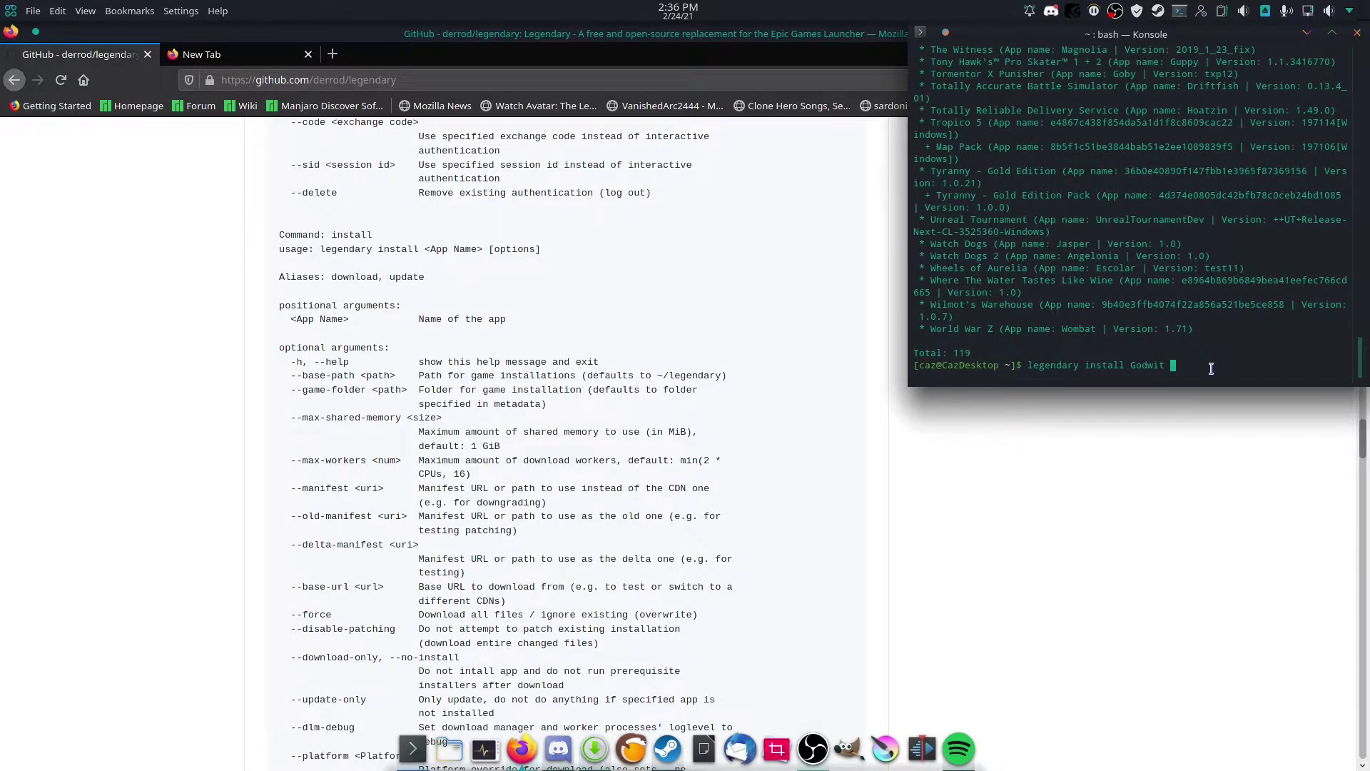
# Step: Append "--game-folder /mnt/4a1ffd4f-cbae-48ca-b346-7a8e7c435e0f/" to the install command, copying the path from the browser's New Tab address
pyautogui.write('--game-foldee')
pyautogui.click(242, 54)
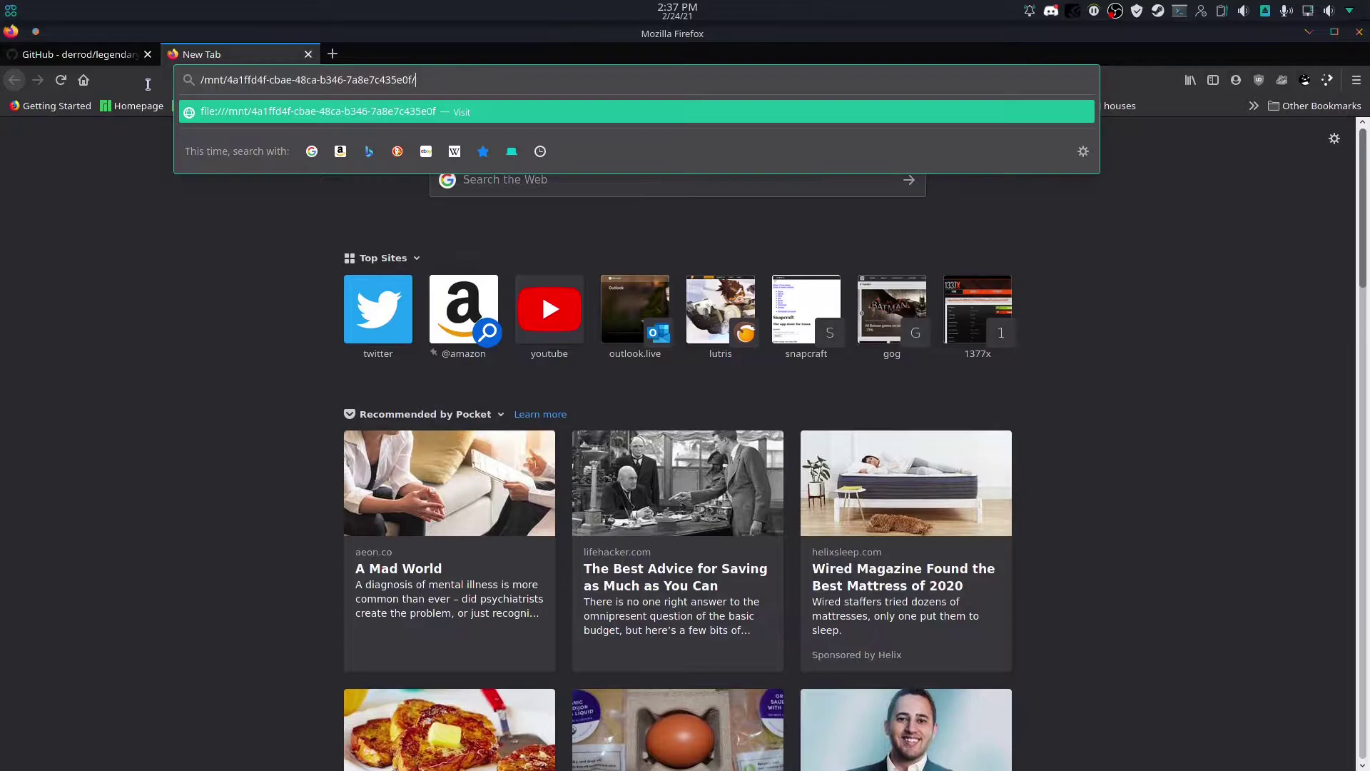
pyautogui.hotkey('ctrl', 'a')
pyautogui.rightClick(218, 83)
pyautogui.click(236, 134)
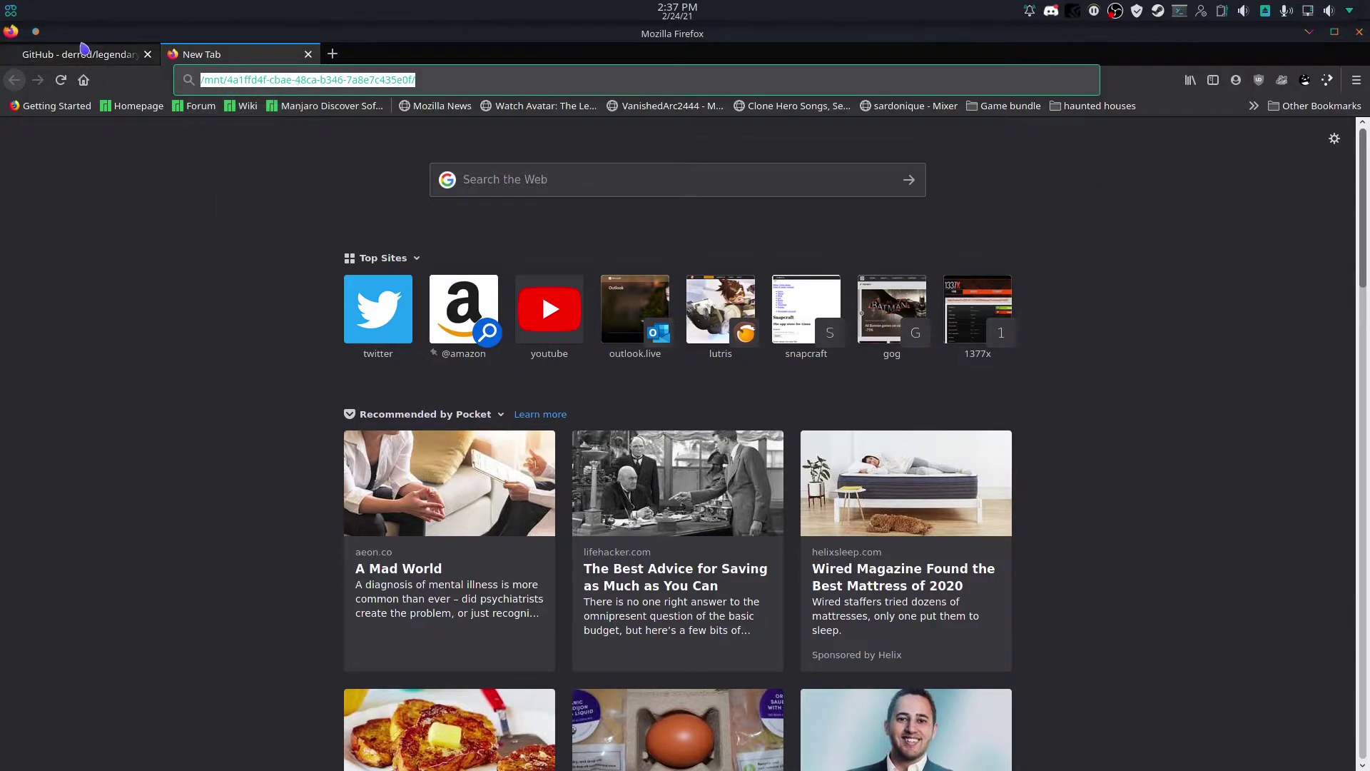
pyautogui.click(85, 52)
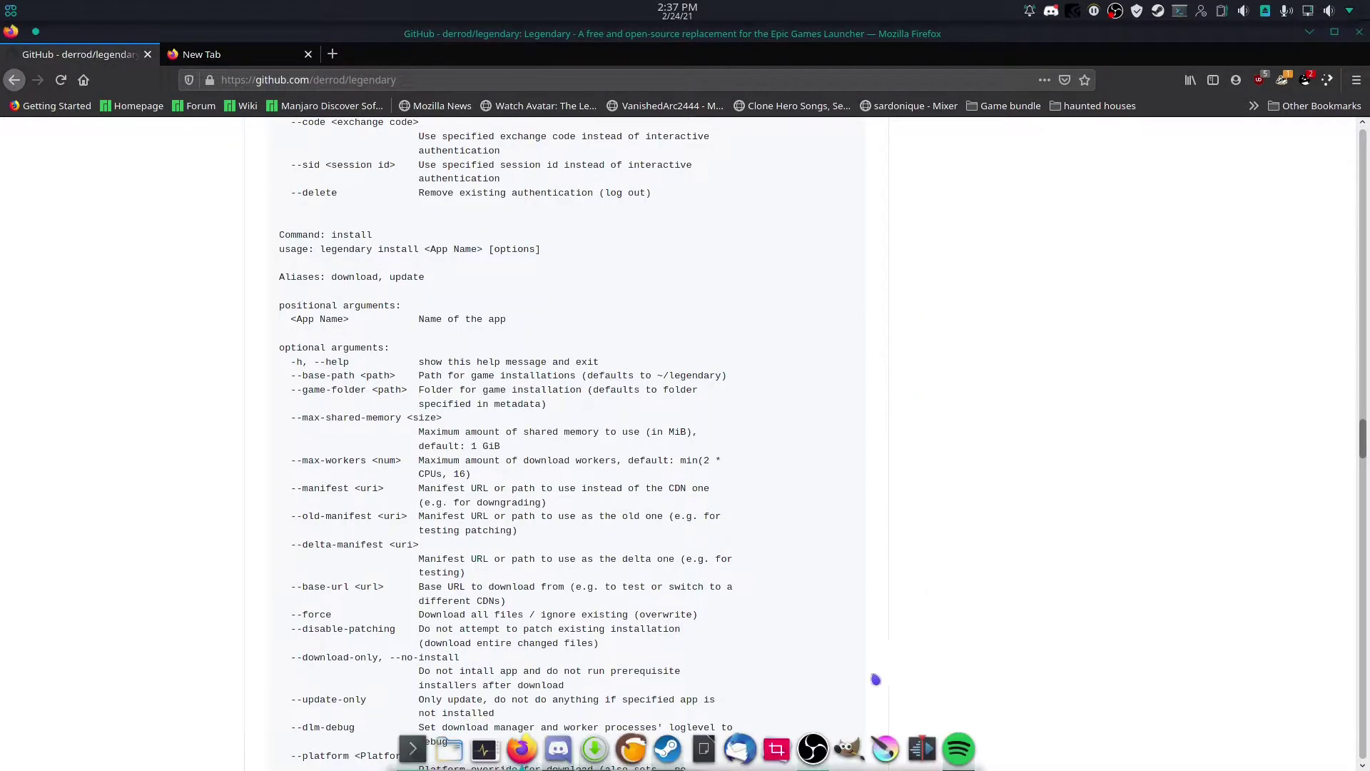
pyautogui.click(413, 748)
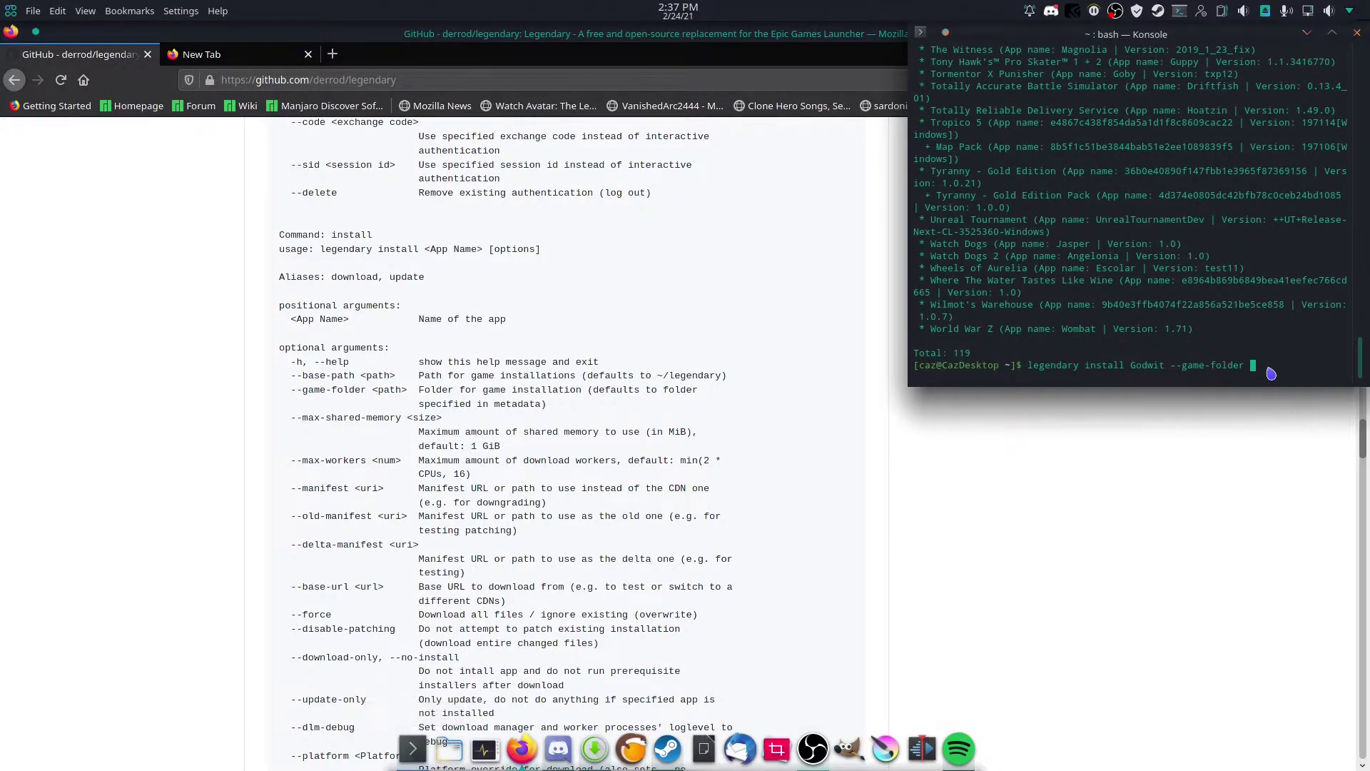
pyautogui.rightClick(1271, 374)
pyautogui.click(1256, 376)
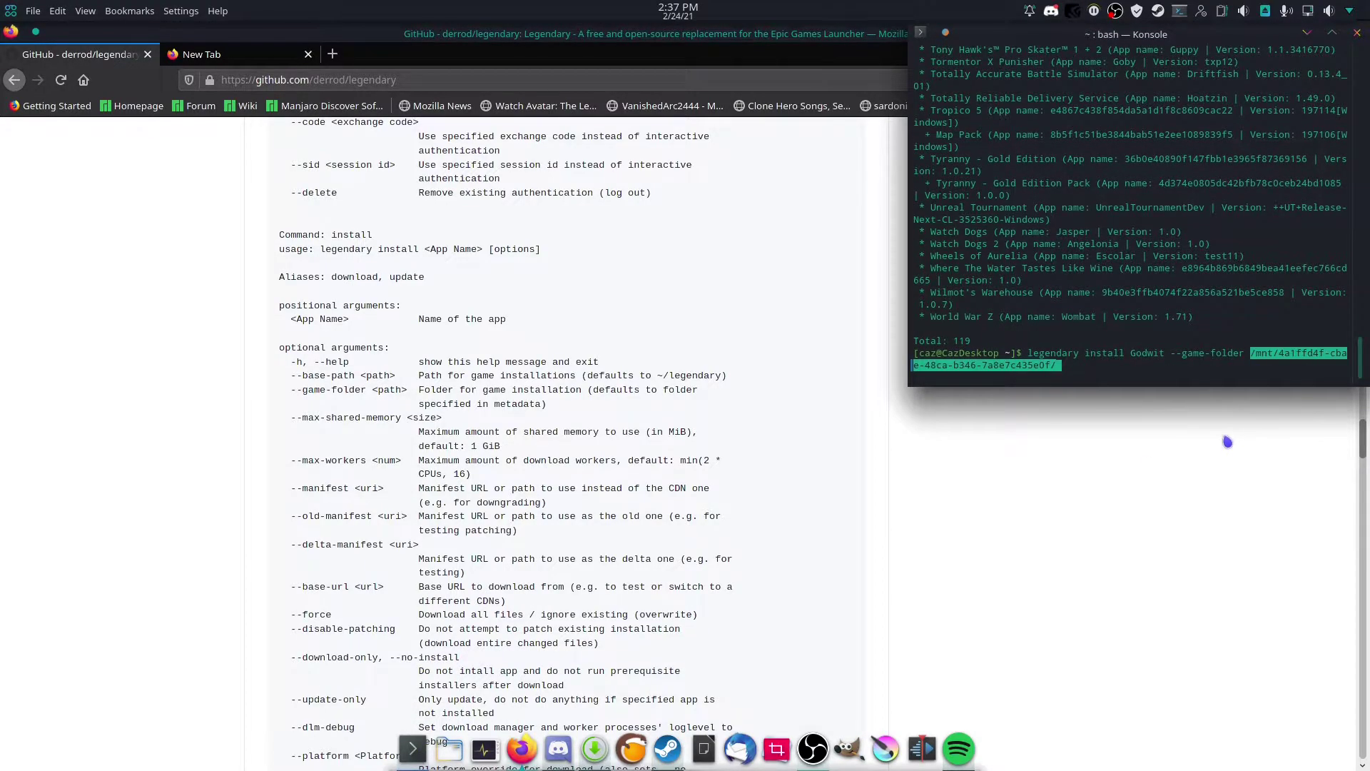
# Step: Run the Godwit install command and answer y to install Batman Arkham Asylum Game of the Year Edition
pyautogui.press('Return')
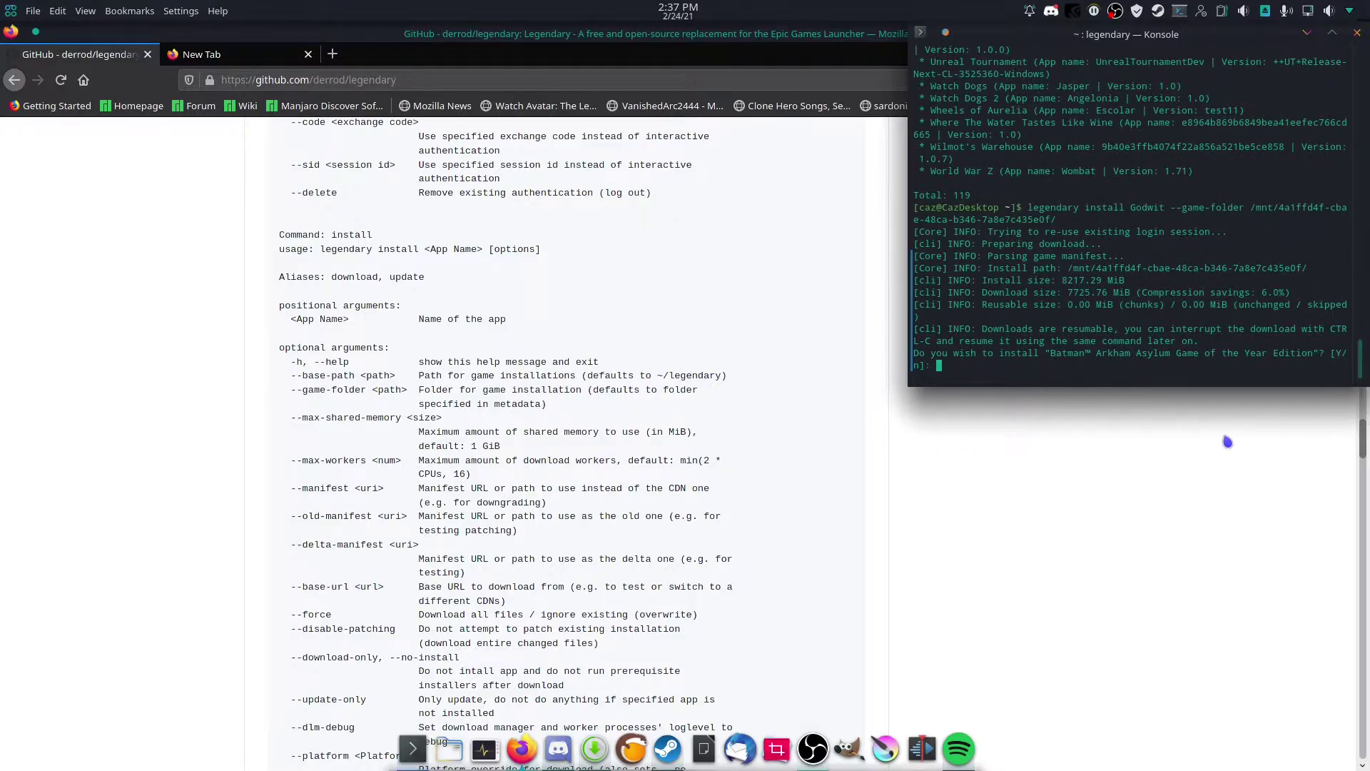
pyautogui.write('y')
pyautogui.press('Return')
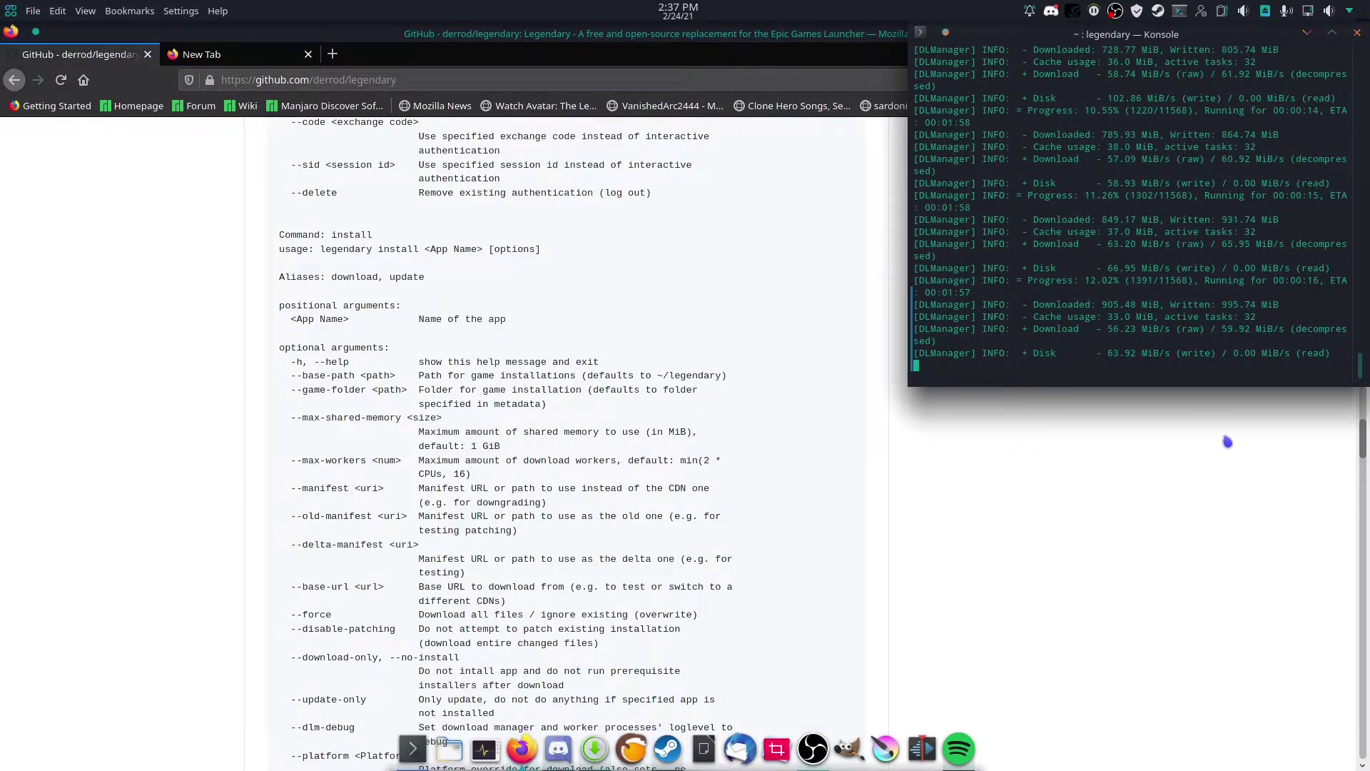
# Step: Consult the README's Usage section and open the EpicGameStore Games folder in the Dolphin file manager
pyautogui.scroll(10, 911, 435)
pyautogui.scroll(3, 803, 456)
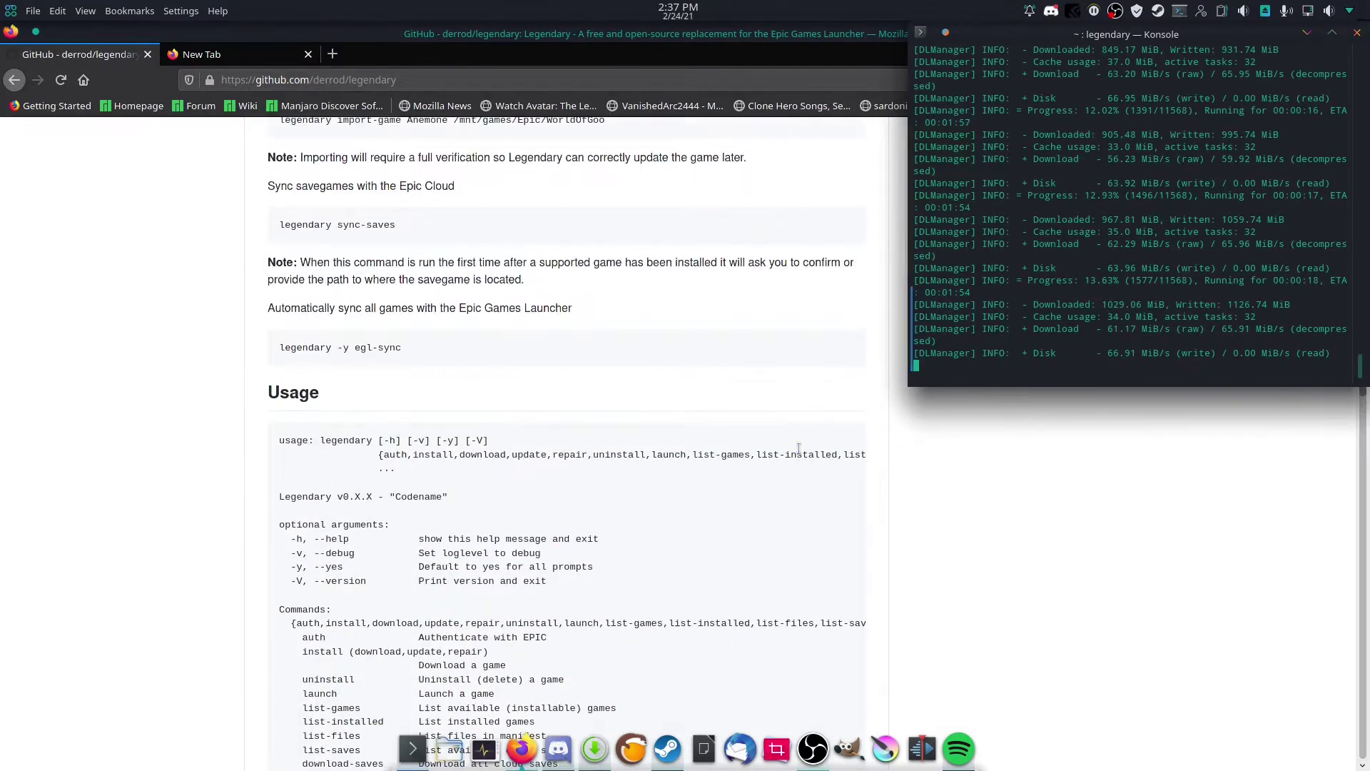
pyautogui.scroll(-1, 799, 448)
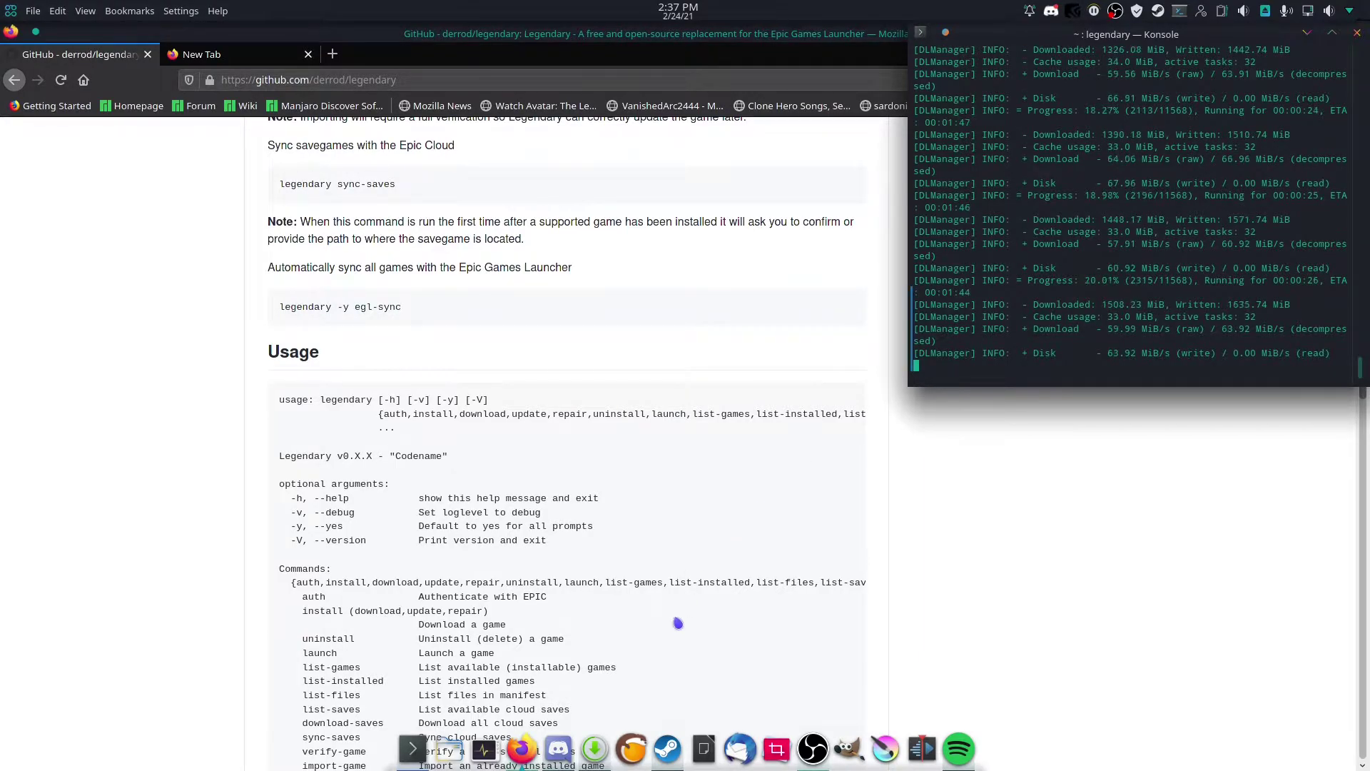
pyautogui.click(464, 762)
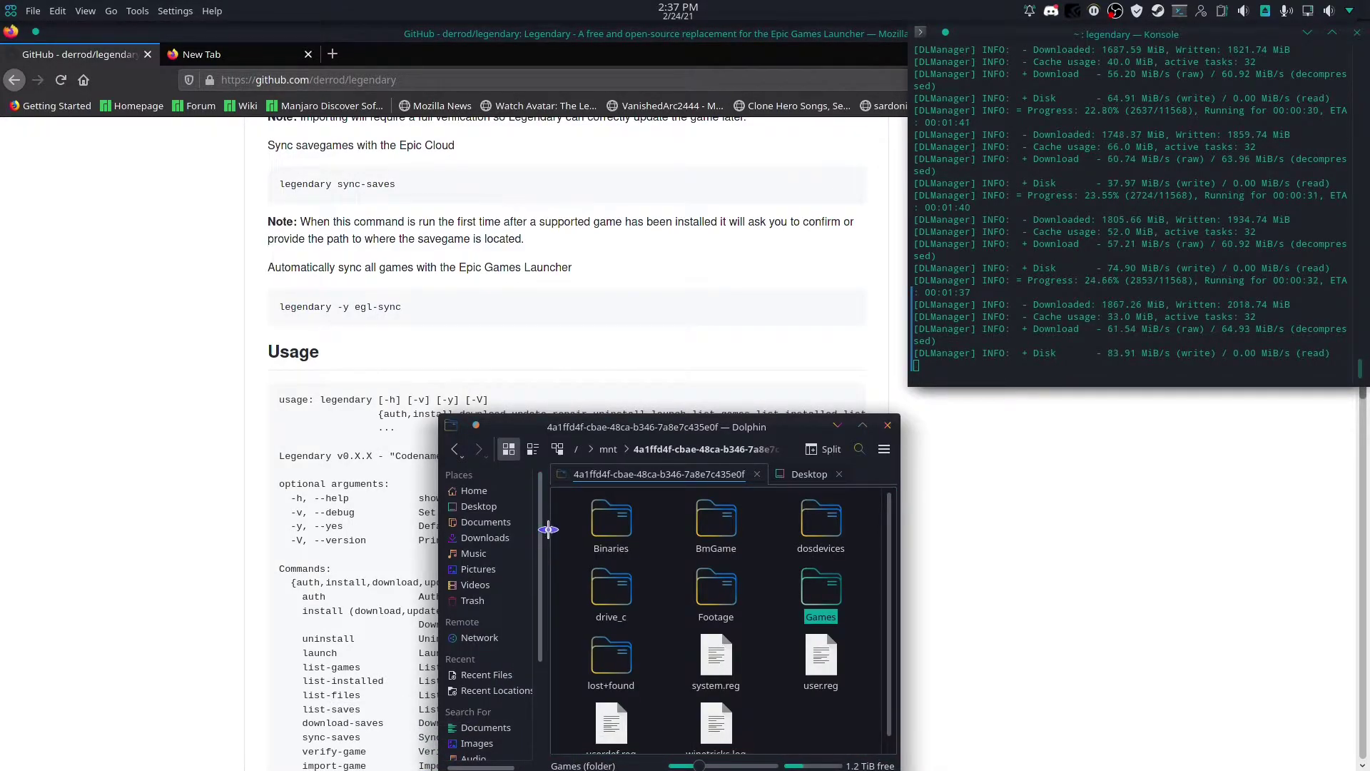
pyautogui.hotkey('alt', 'Left')
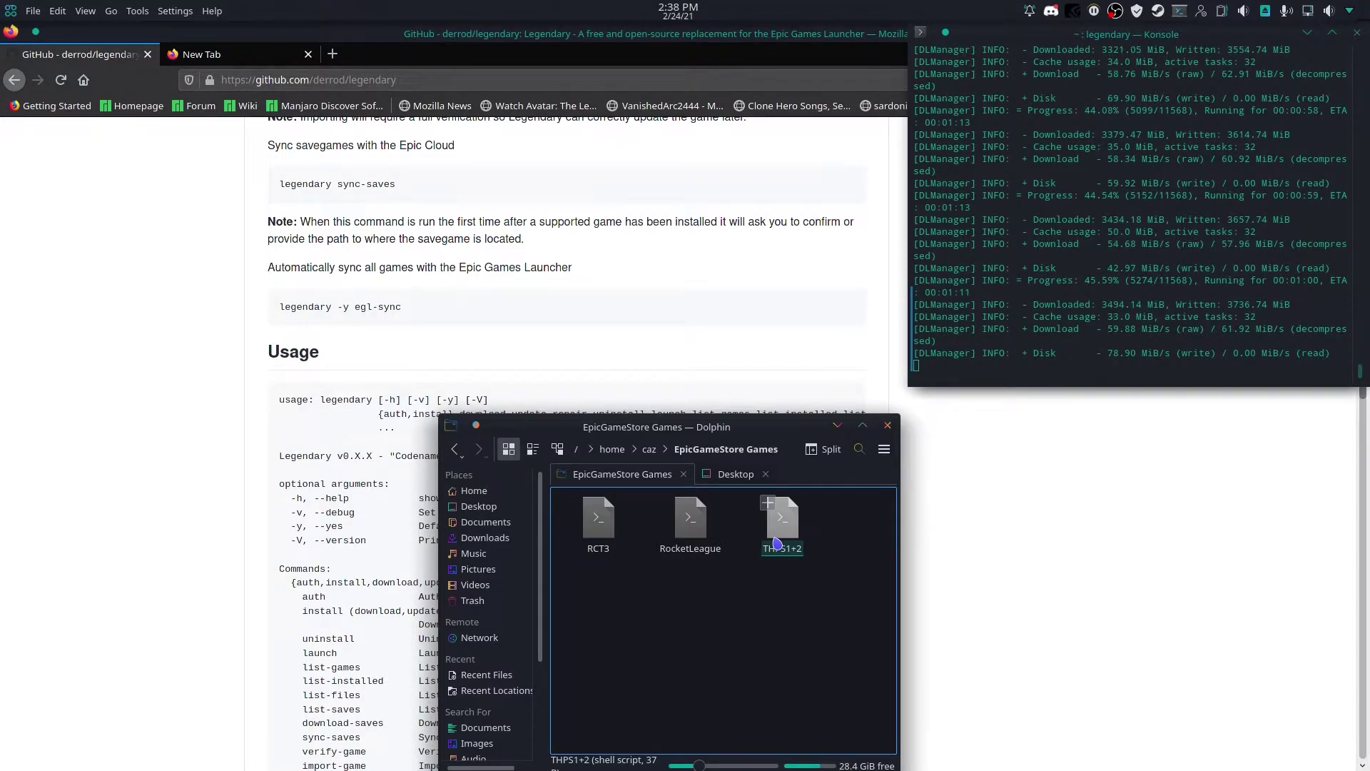
# Step: Create a text file named "BAtman Arkham Asylum.sh" in the EpicGameStore Games folder
pyautogui.rightClick(803, 607)
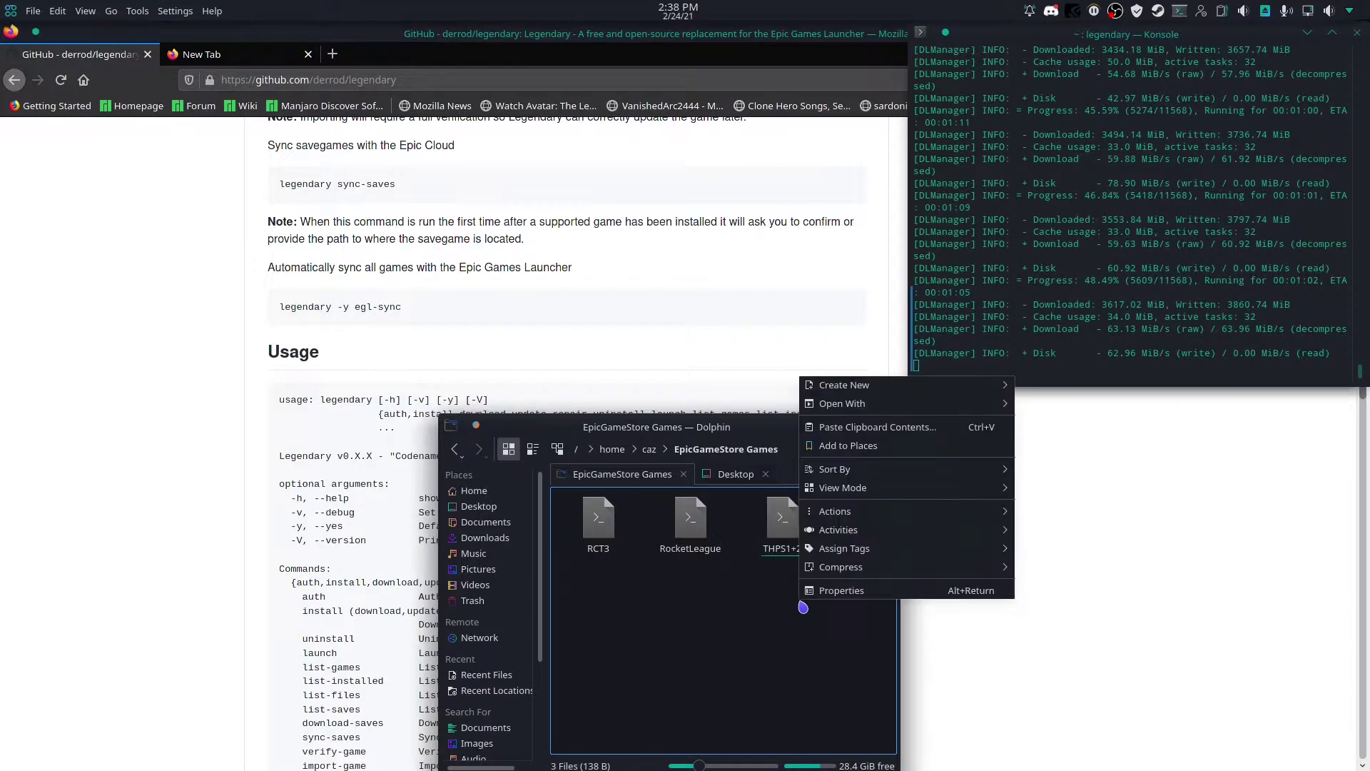
pyautogui.moveTo(876, 406)
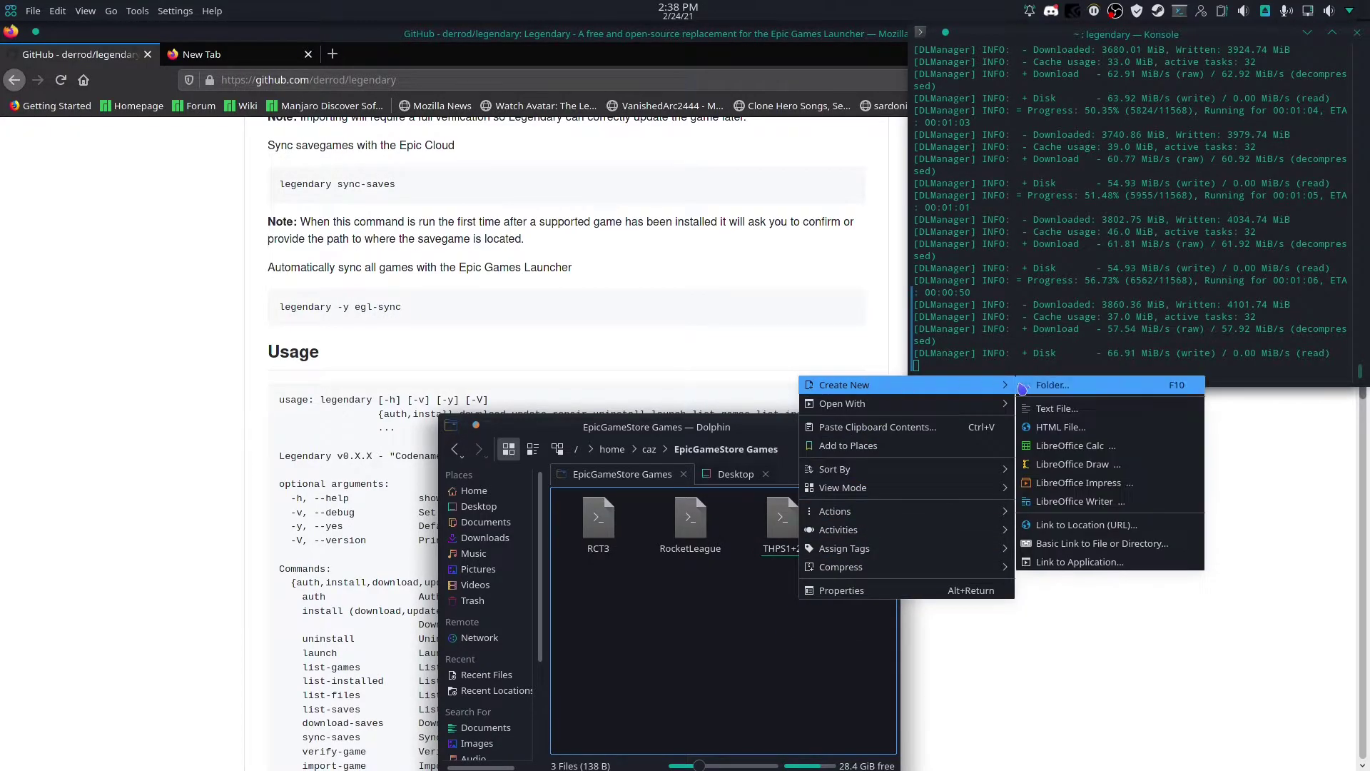
pyautogui.click(1064, 409)
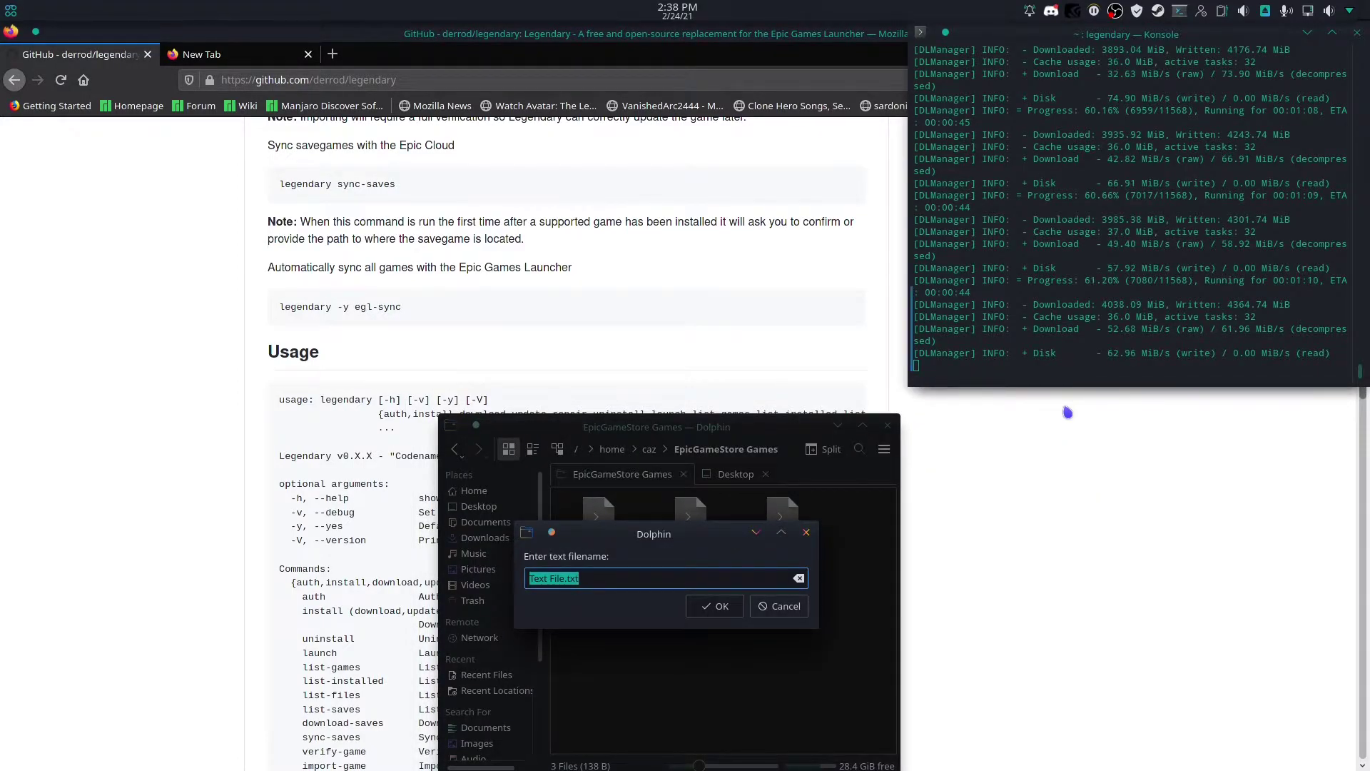
pyautogui.write('Bas')
pyautogui.press('BackSpace')
pyautogui.write('BAtman Arkah')
pyautogui.press('BackSpace')
pyautogui.write('ham Asylum')
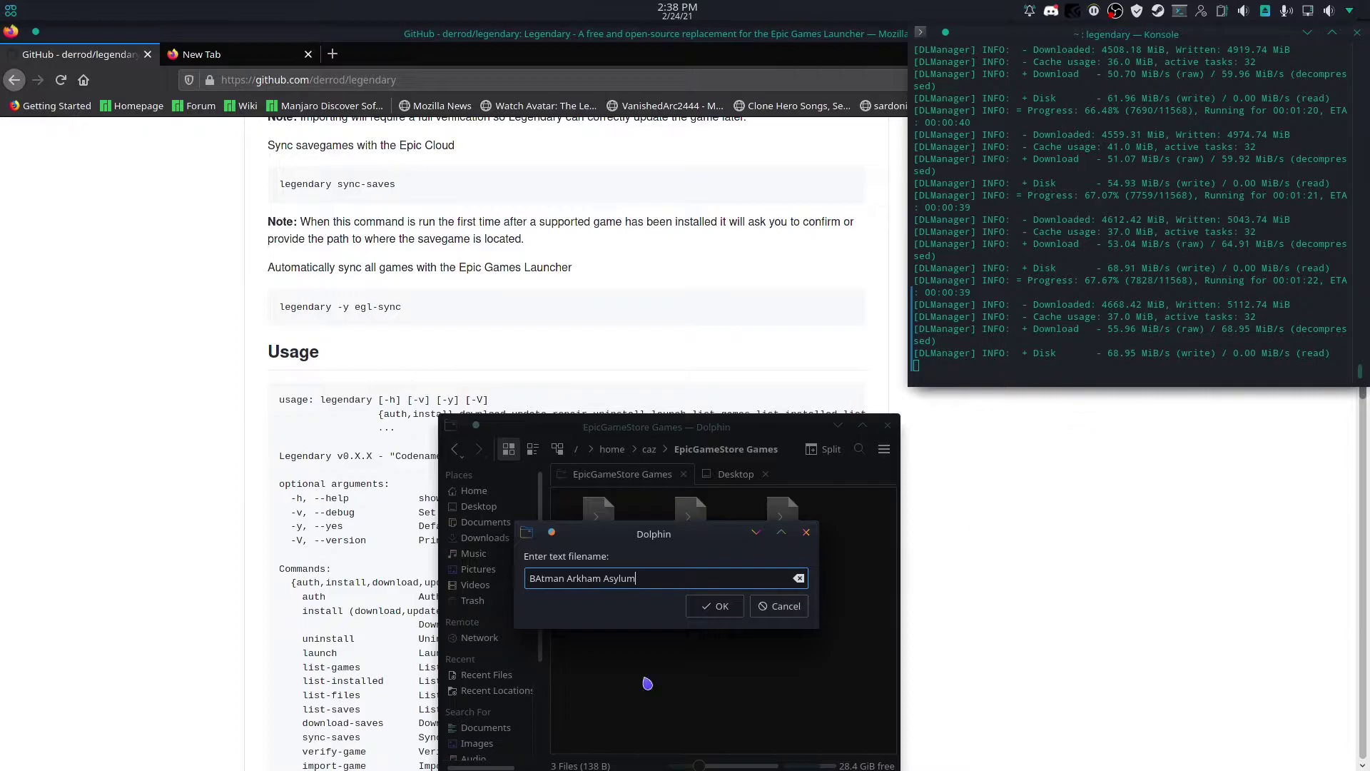
pyautogui.write('.s')
pyautogui.press('Return')
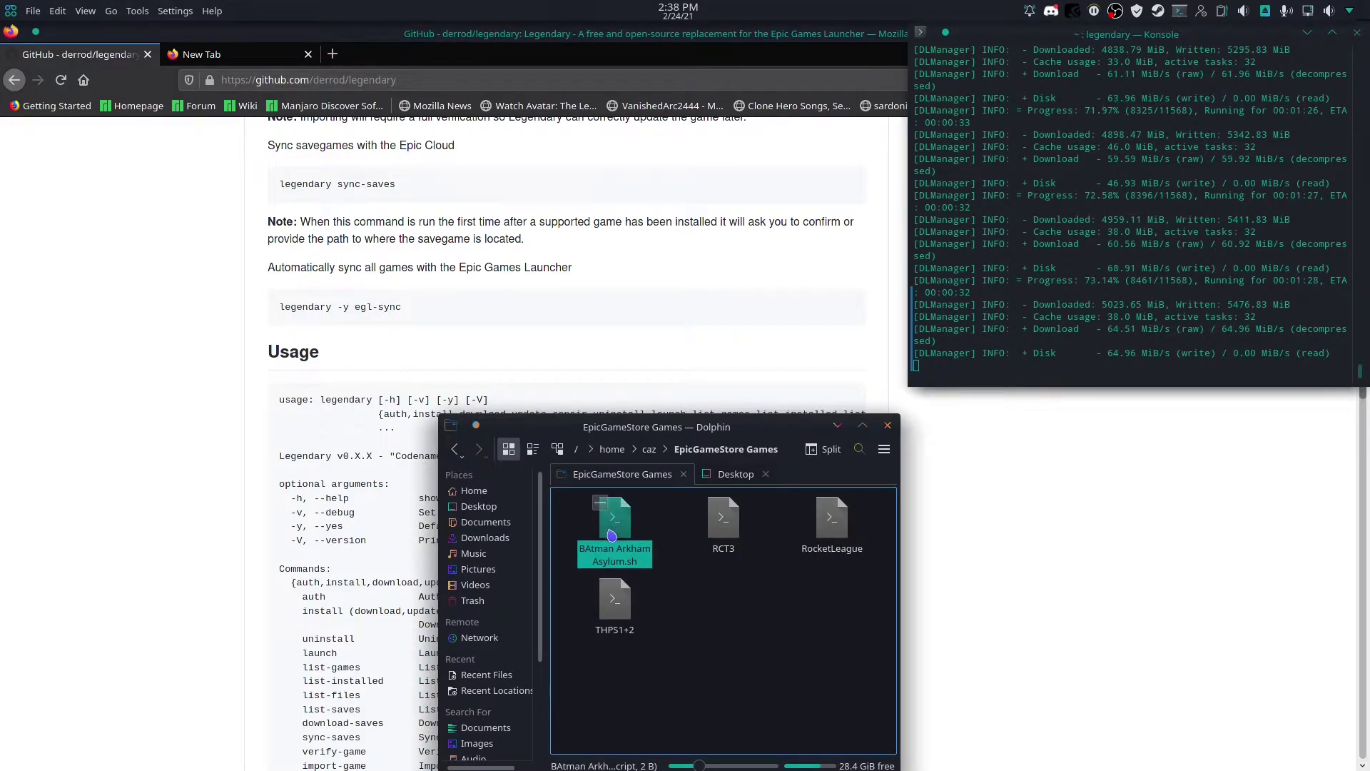
# Step: Open BAtman Arkham Asylum.sh in Kate and consult the existing THPS1+2 script as a model
pyautogui.rightClick(612, 536)
pyautogui.click(682, 223)
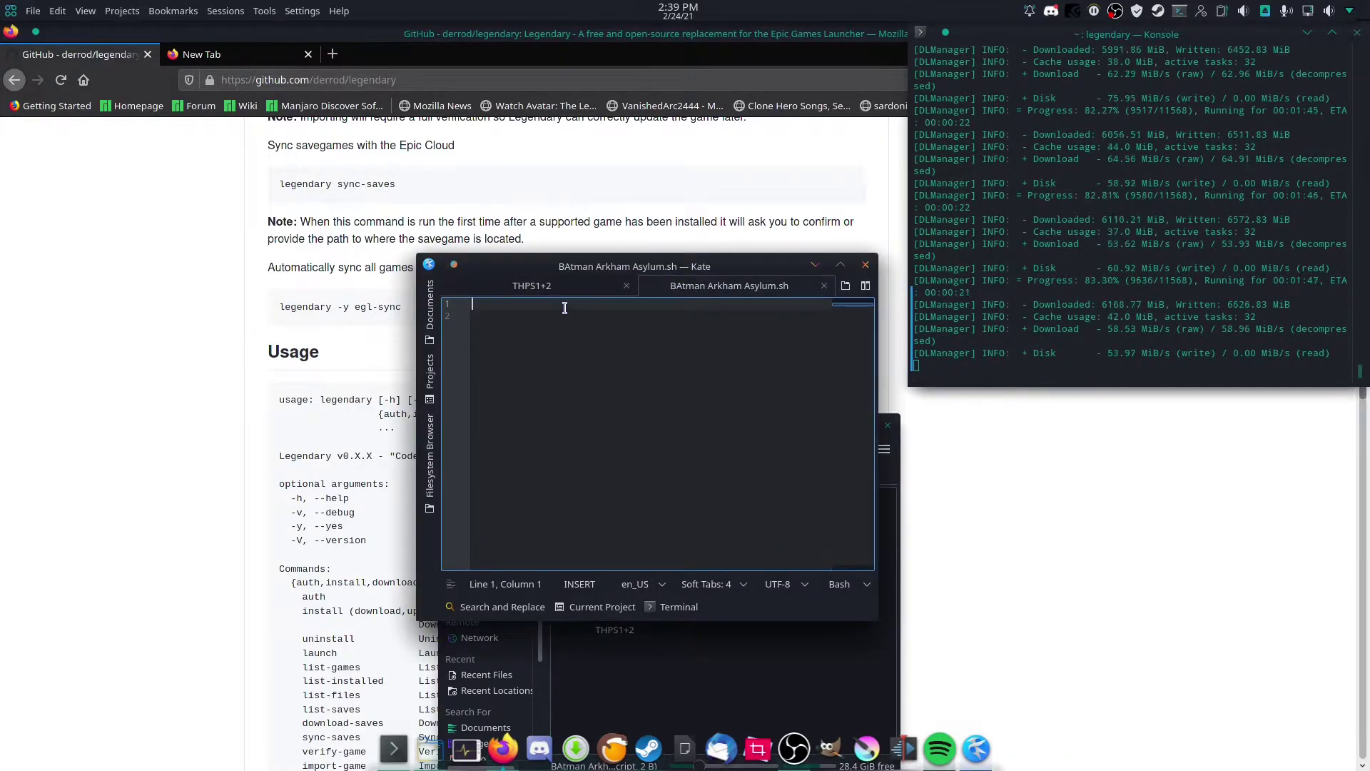
pyautogui.click(561, 288)
pyautogui.press('End')
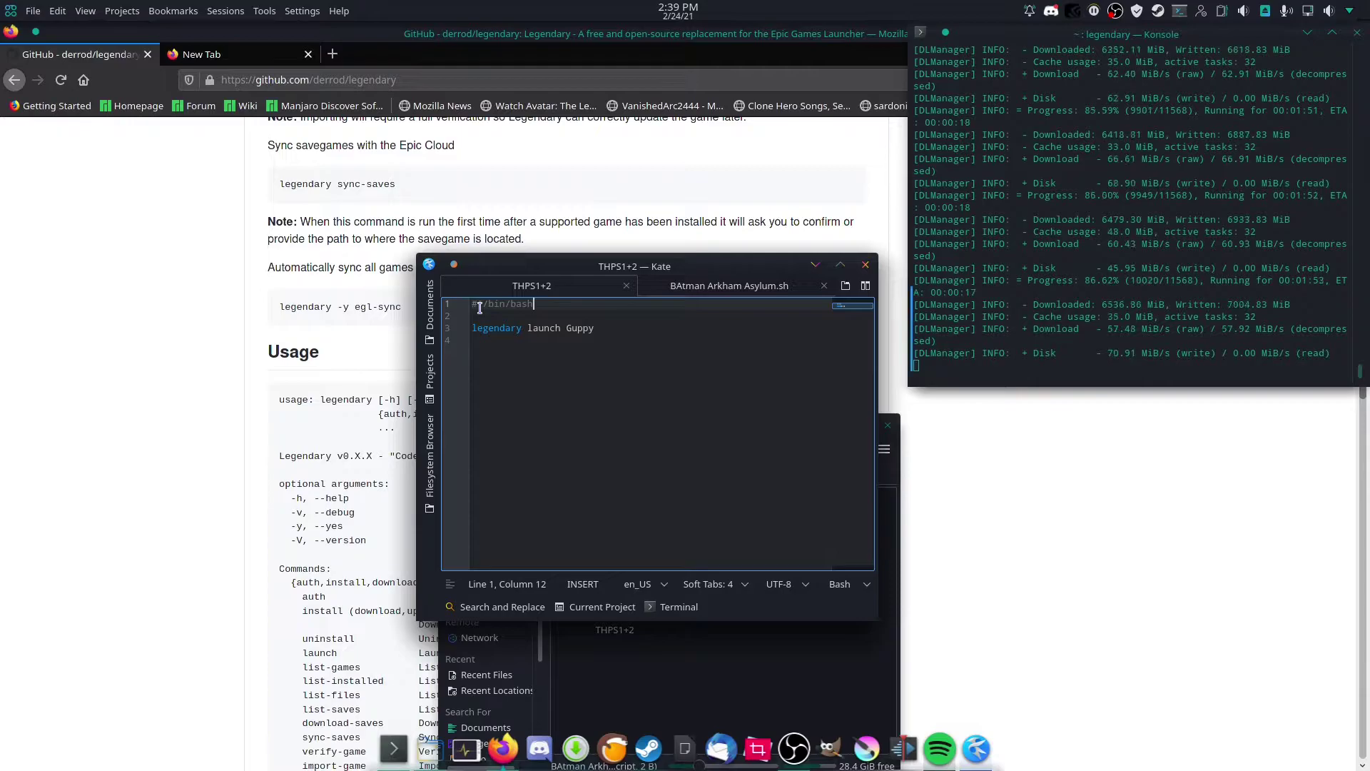
# Step: Enter "#!/bin/bash" as the first line of BAtman Arkham Asylum.sh, checking the THPS1+2 script for the syntax
pyautogui.click(707, 290)
pyautogui.click(662, 321)
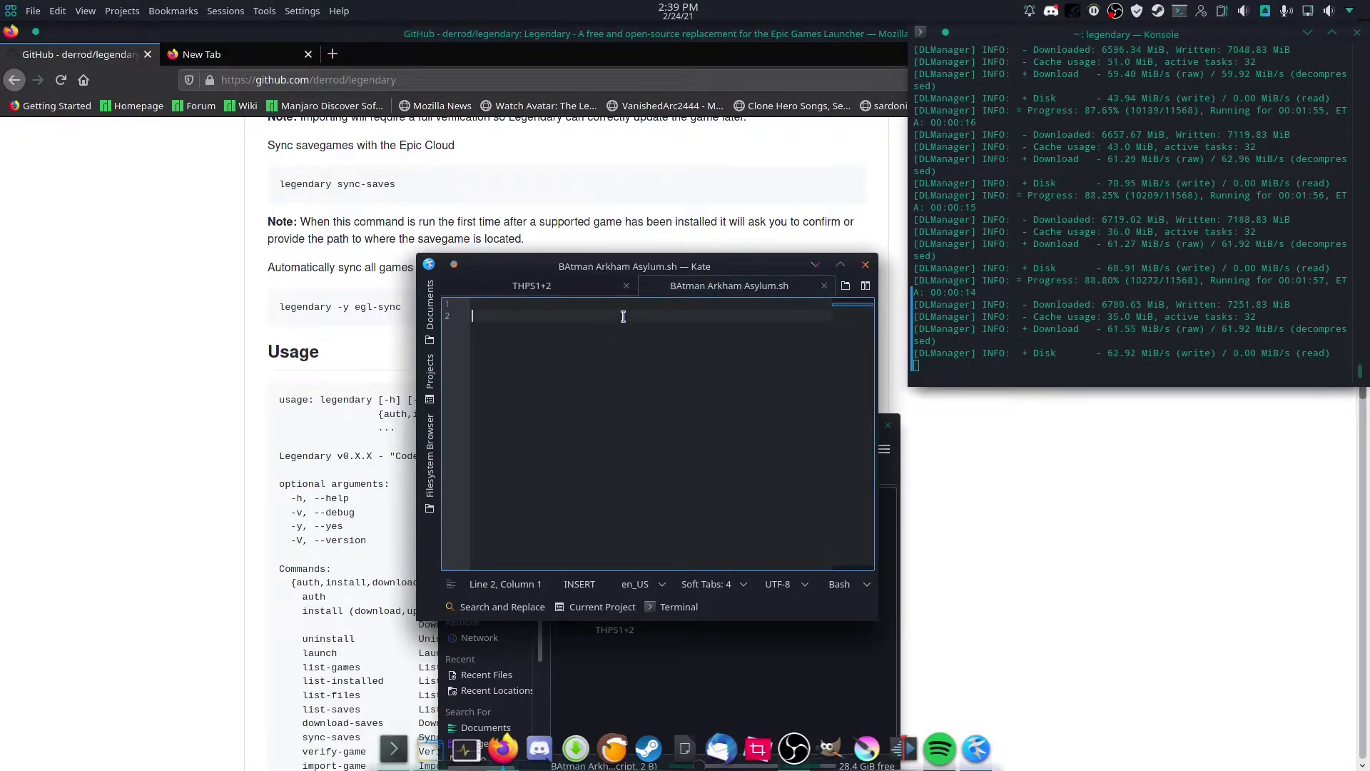
pyautogui.click(631, 308)
pyautogui.press('BackSpace')
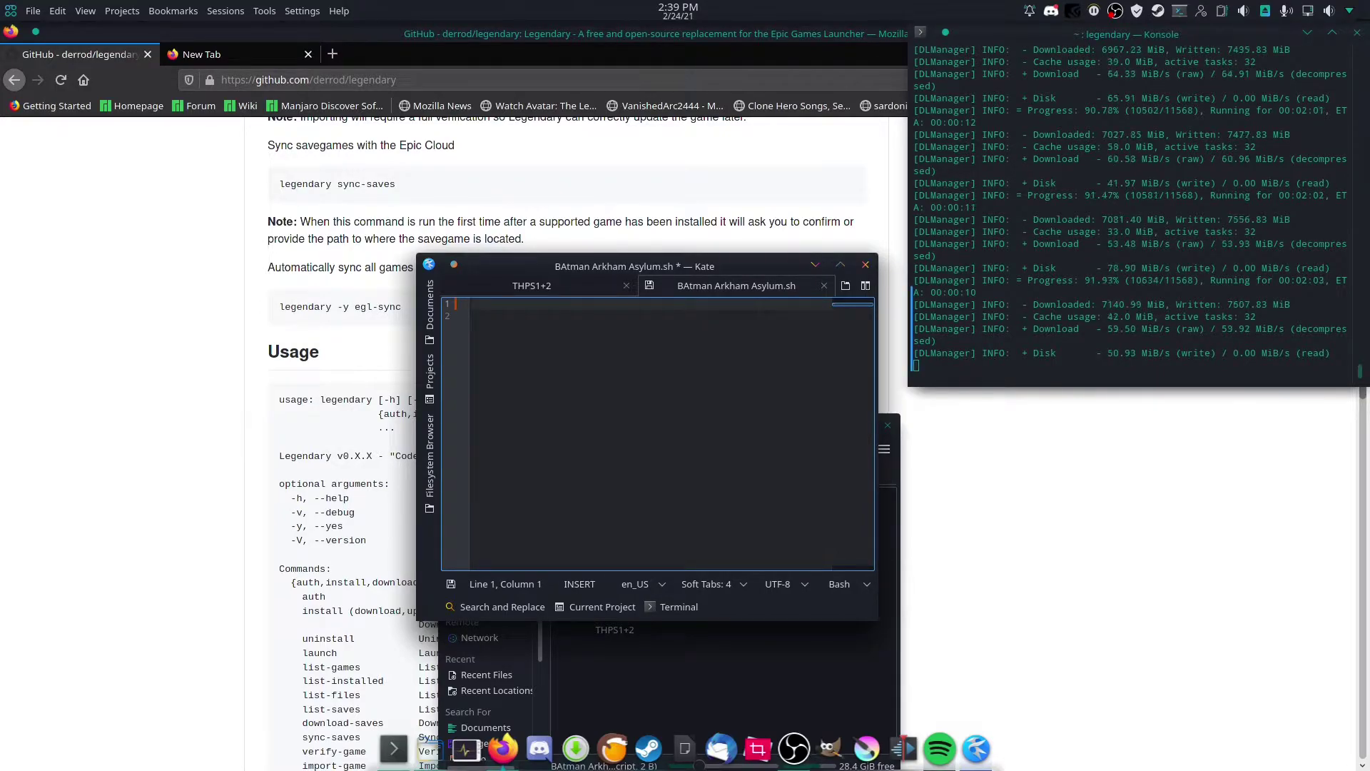
pyautogui.write('#')
pyautogui.press('BackSpace')
pyautogui.click(532, 287)
pyautogui.click(714, 287)
pyautogui.write('#!')
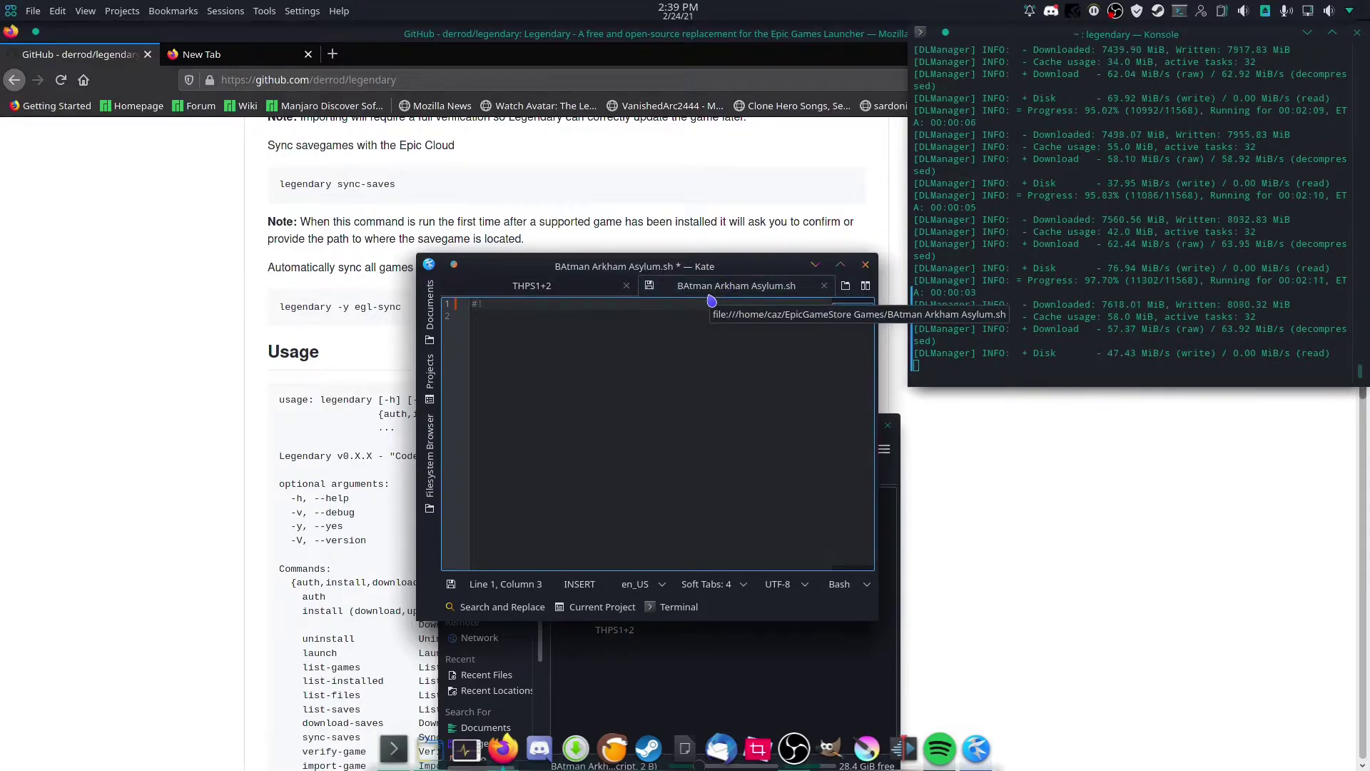
pyautogui.write('/bin/bash')
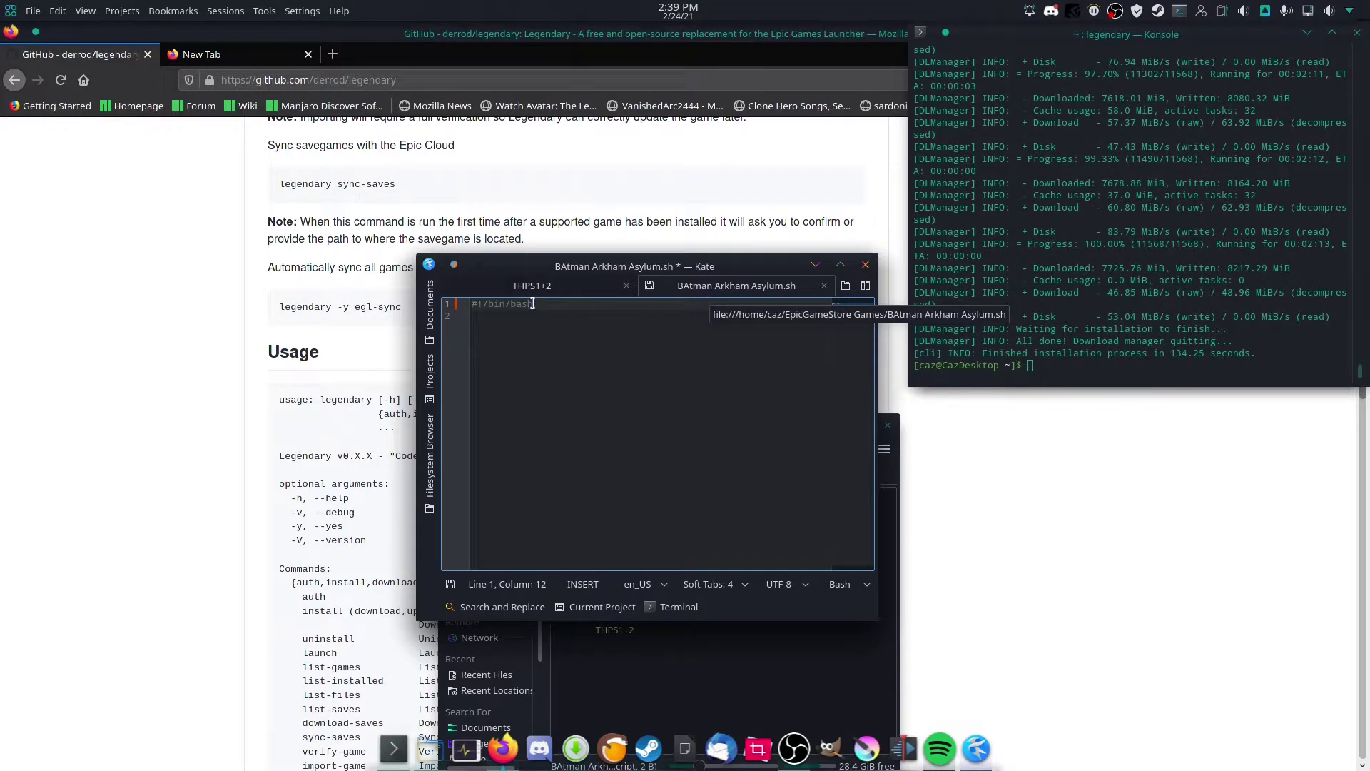
# Step: Add the line "legendary laucnh Godwit" below the first line of BAtman Arkham Asylum.sh, and save the script while closing Kate
pyautogui.hotkey('ctrl', 'Tab')
pyautogui.click(727, 298)
pyautogui.press('Return')
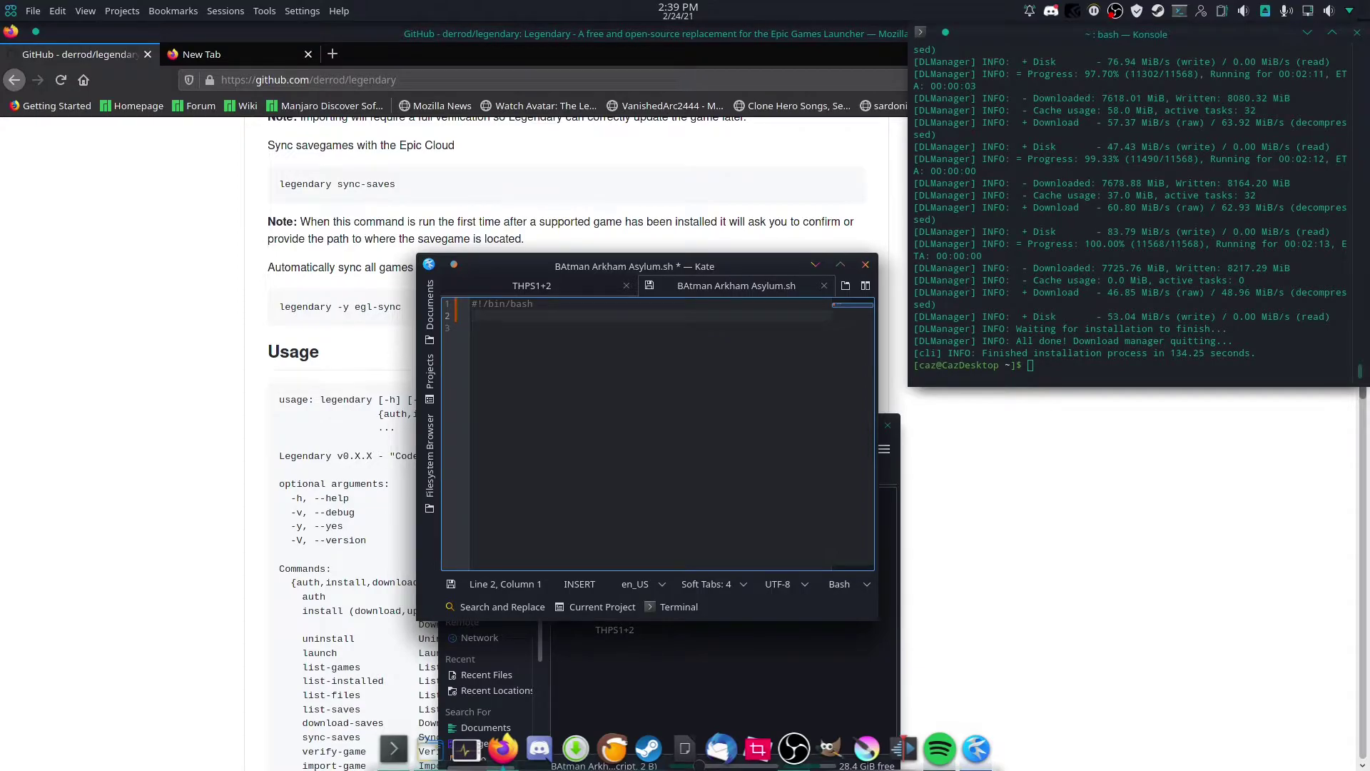
pyautogui.write('gendary L')
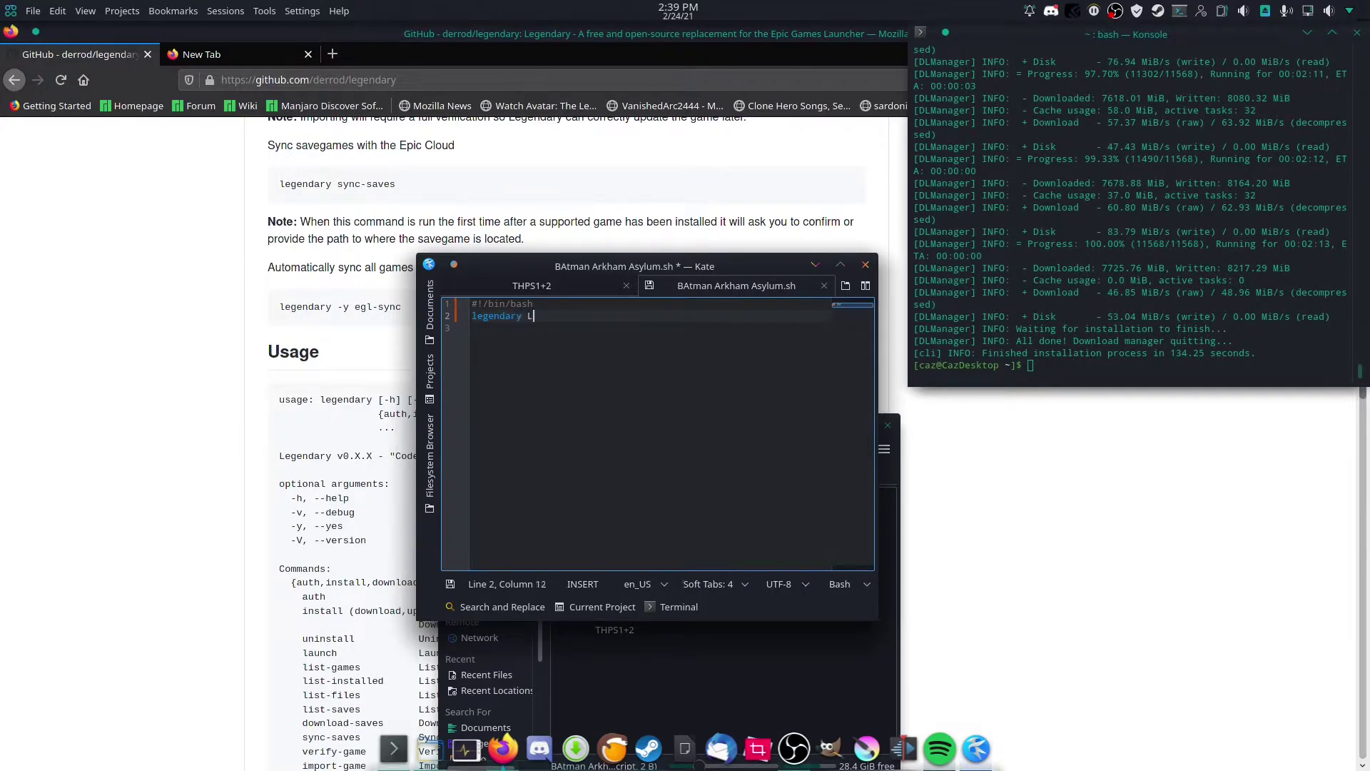
pyautogui.write('aunc')
pyautogui.press('BackSpace')
pyautogui.press('BackSpace')
pyautogui.press('BackSpace')
pyautogui.write('laucnh Godwit')
pyautogui.click(866, 272)
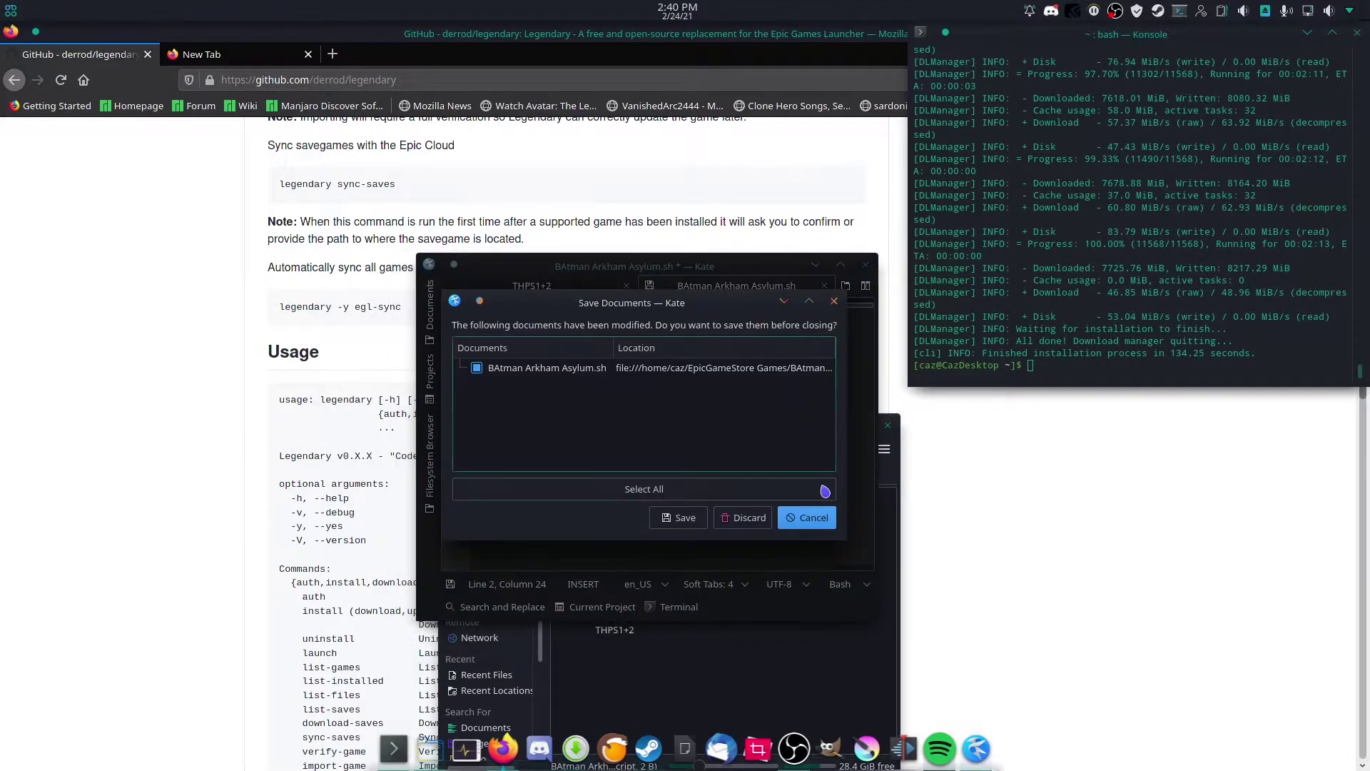
pyautogui.click(684, 521)
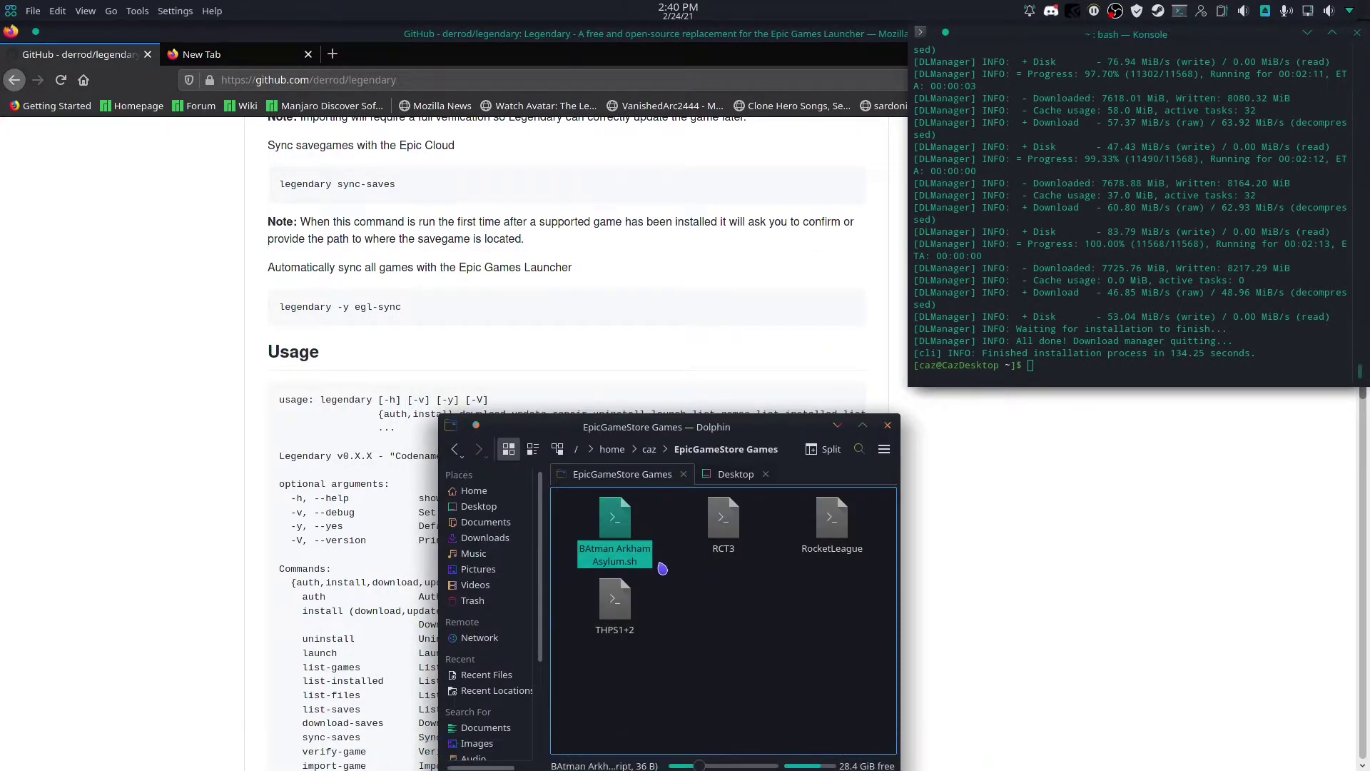
# Step: Open BAtman Arkham Asylum.sh from the EpicGameStore Games folder to check its contents, and close the editor
pyautogui.click(714, 648)
pyautogui.click(613, 541)
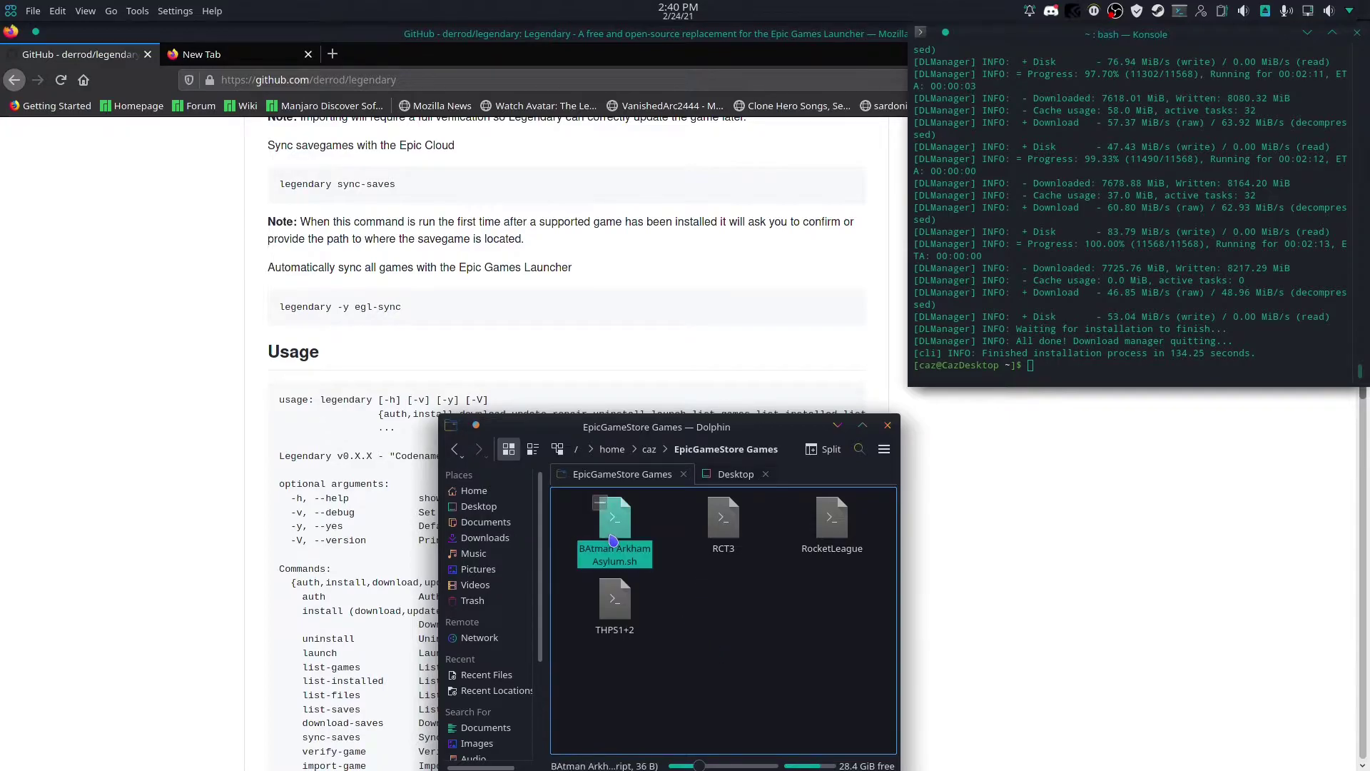
pyautogui.doubleClick(614, 541)
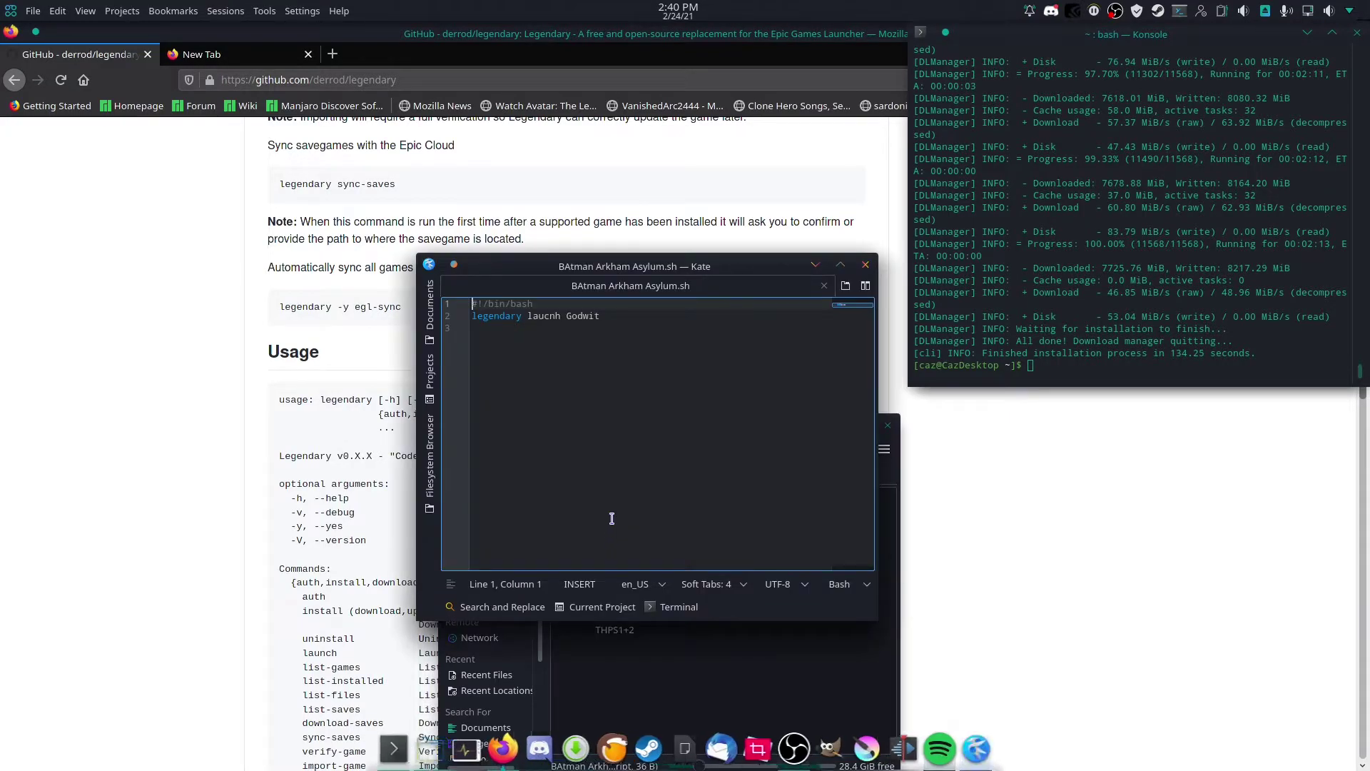
pyautogui.click(866, 264)
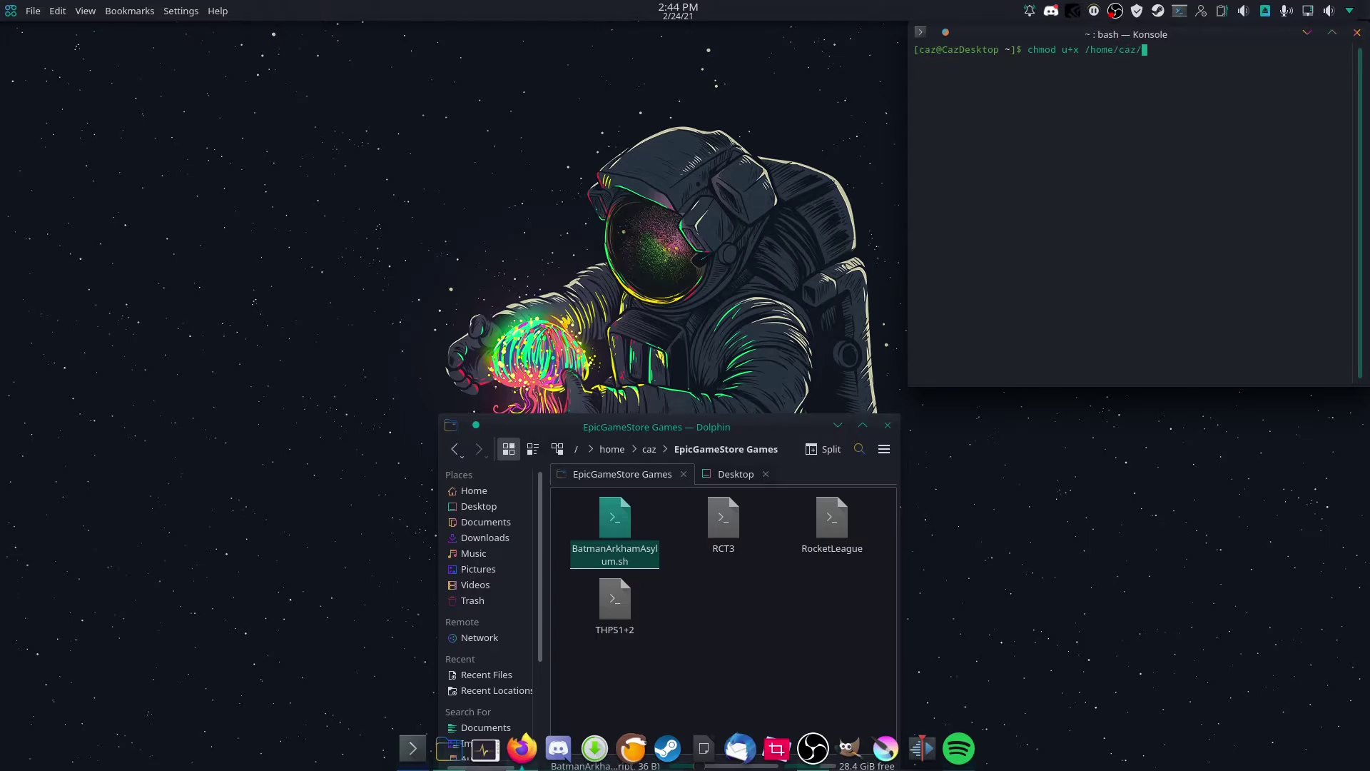
# Step: Complete the chmod u+x command with the path to BatmanArkhamAsylum.sh in EpicGameStore Games and run it
pyautogui.write('E')
pyautogui.press('Tab')
pyautogui.write('B')
pyautogui.press('Tab')
pyautogui.press('Return')
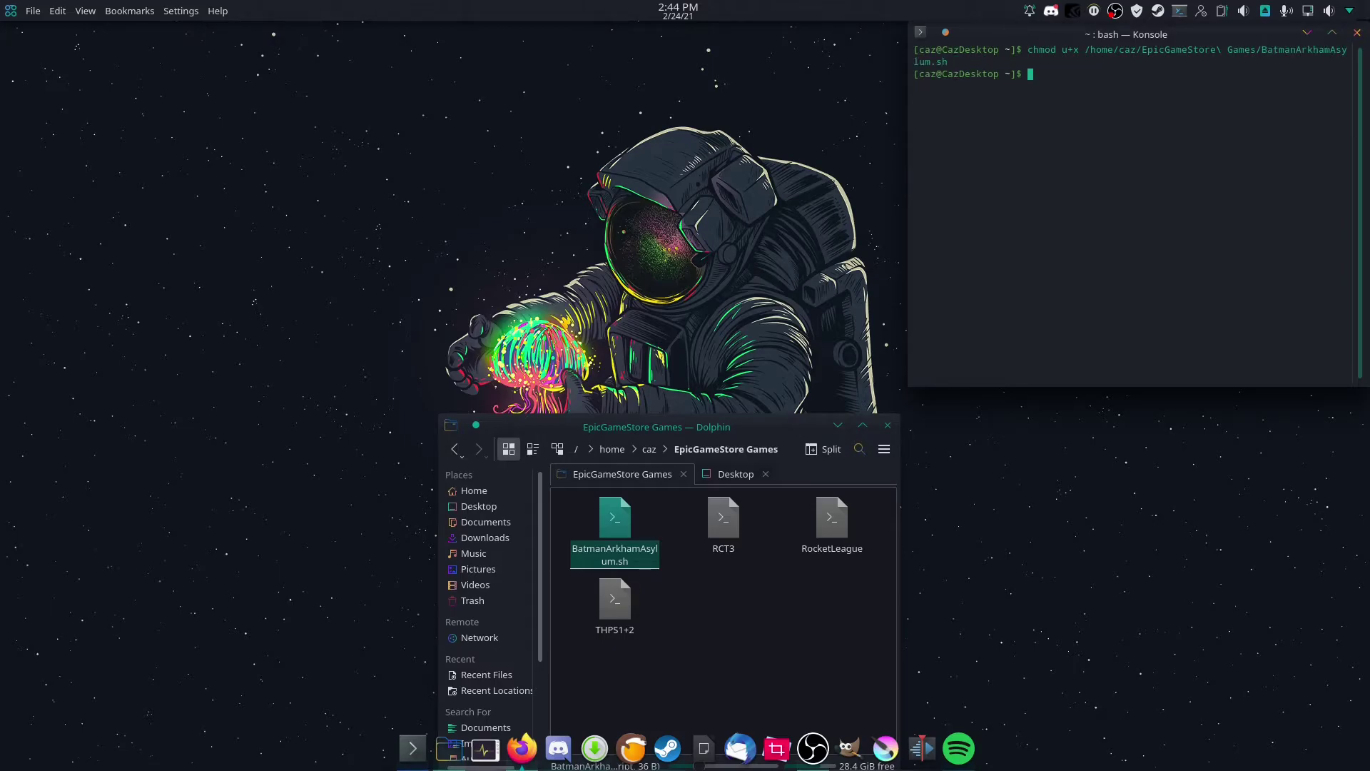
# Step: Execute BatmanArkhamAsylum.sh from the EpicGameStore Games folder
pyautogui.rightClick(612, 532)
pyautogui.click(612, 532)
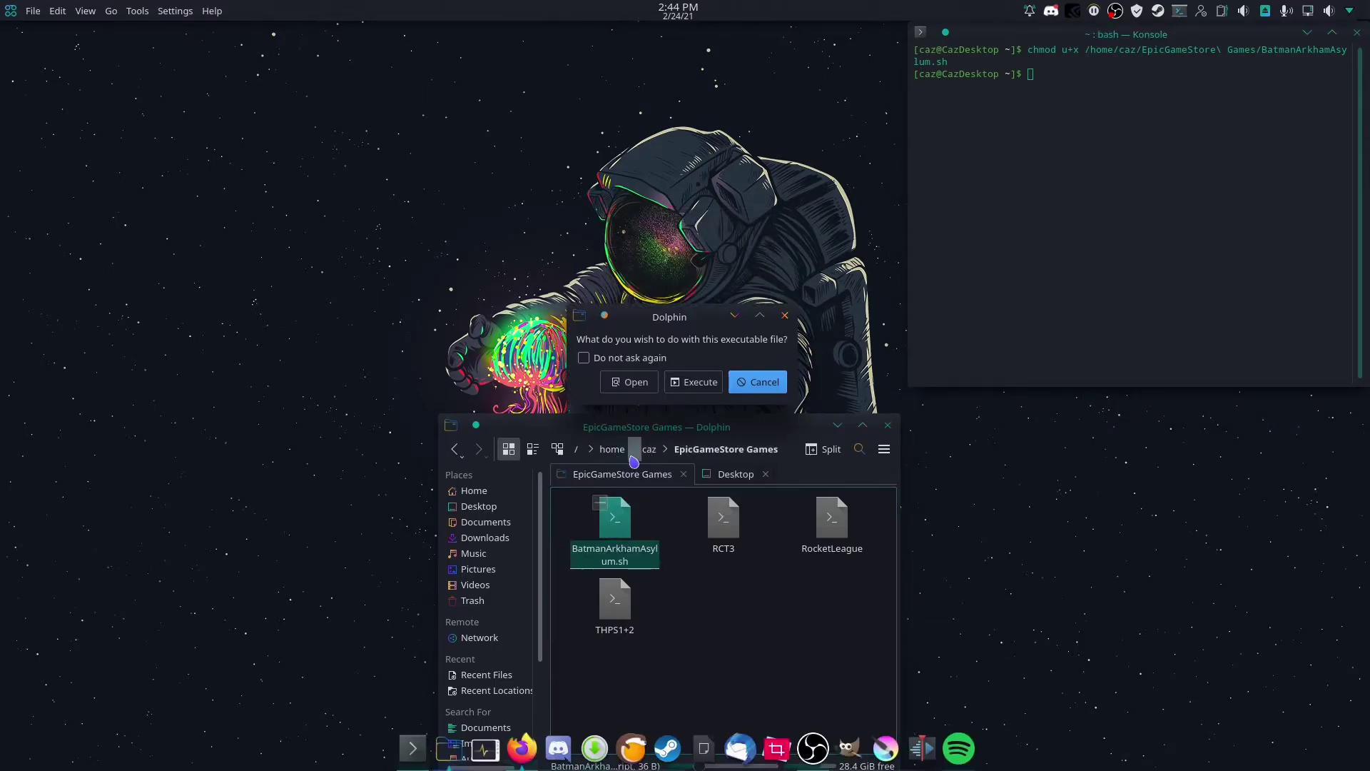
pyautogui.click(700, 388)
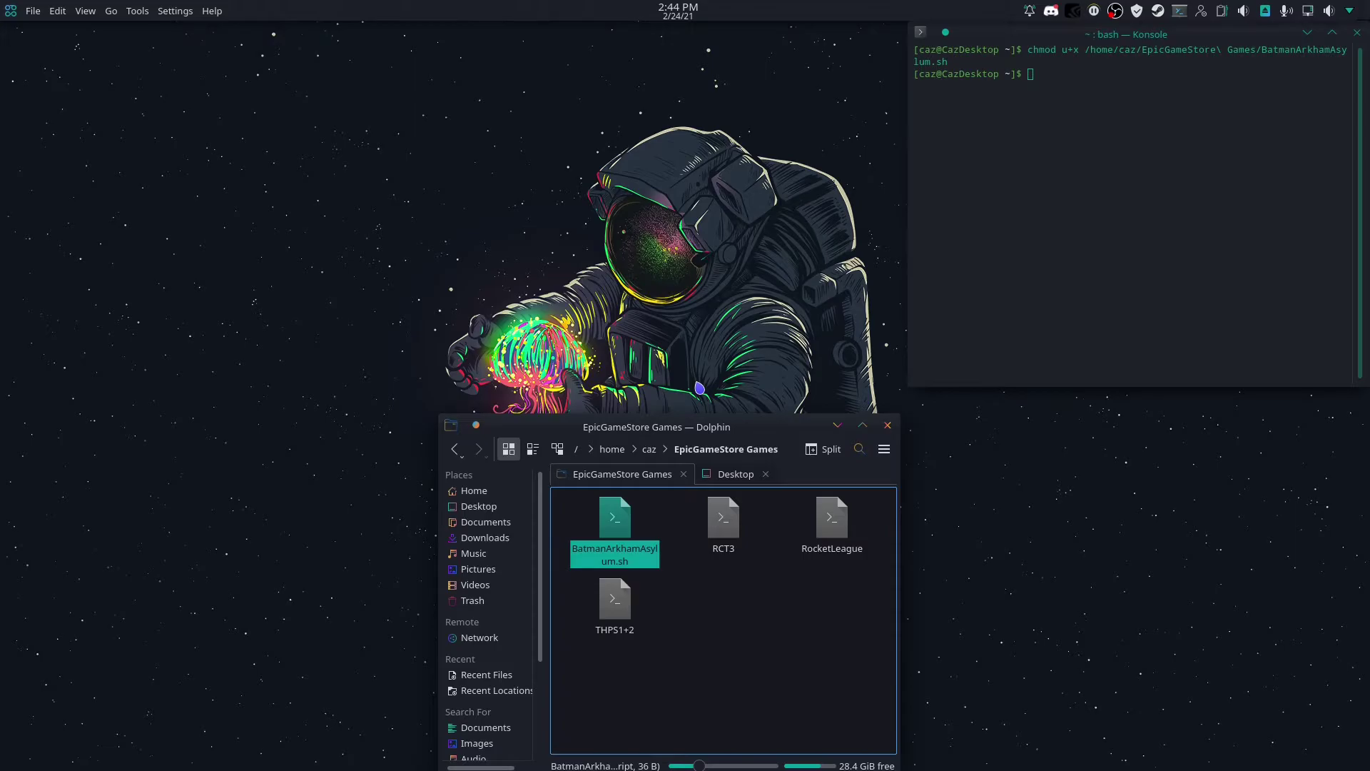
# Step: Open BatmanArkhamAsylum.sh in Kate to check its launch line
pyautogui.moveTo(812, 750)
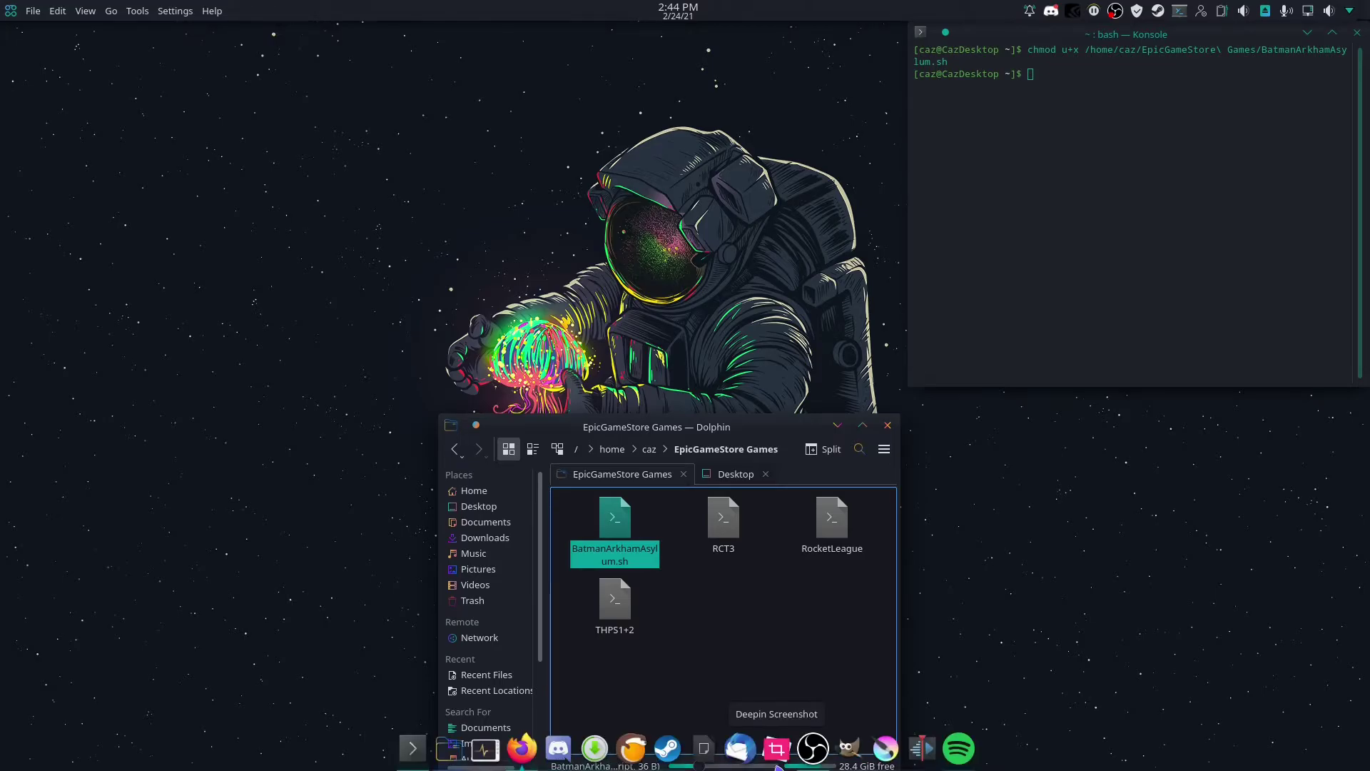
pyautogui.rightClick(618, 522)
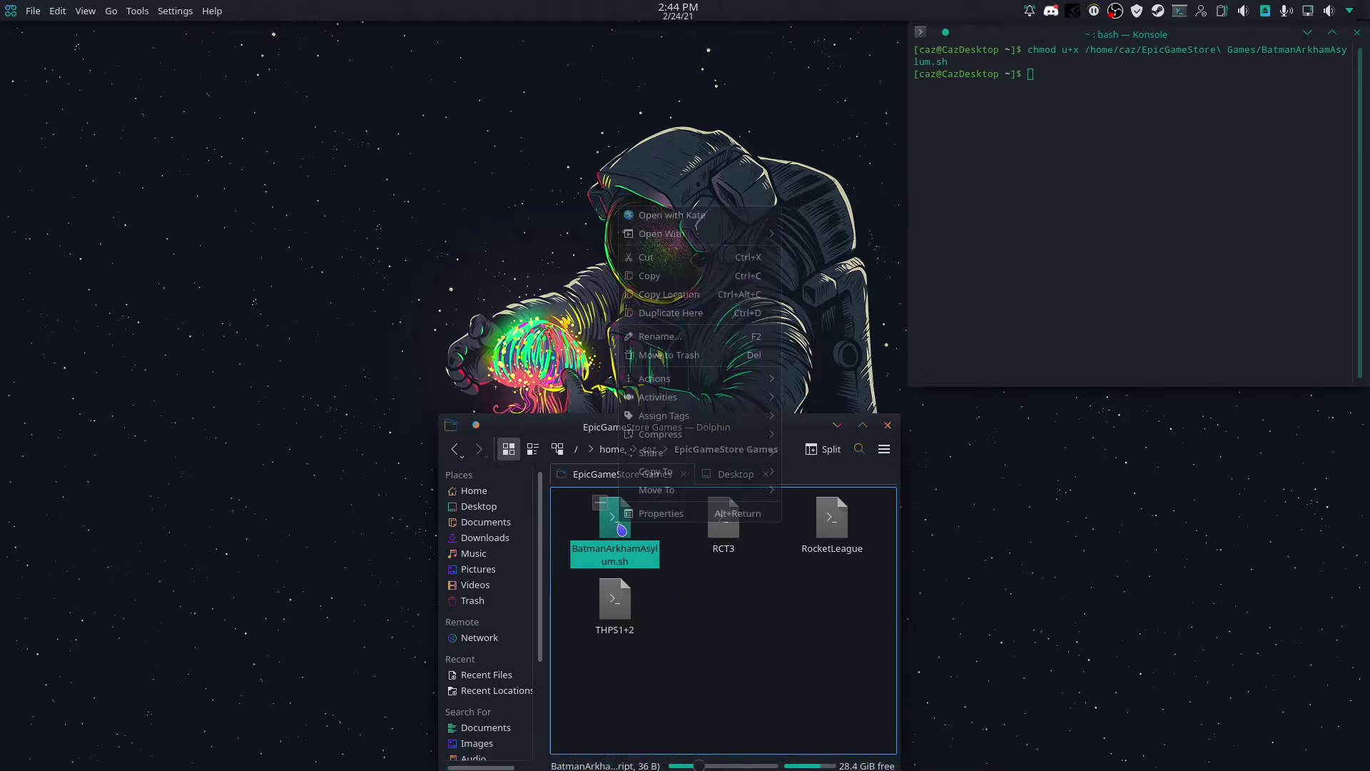
pyautogui.click(712, 222)
pyautogui.moveTo(464, 758)
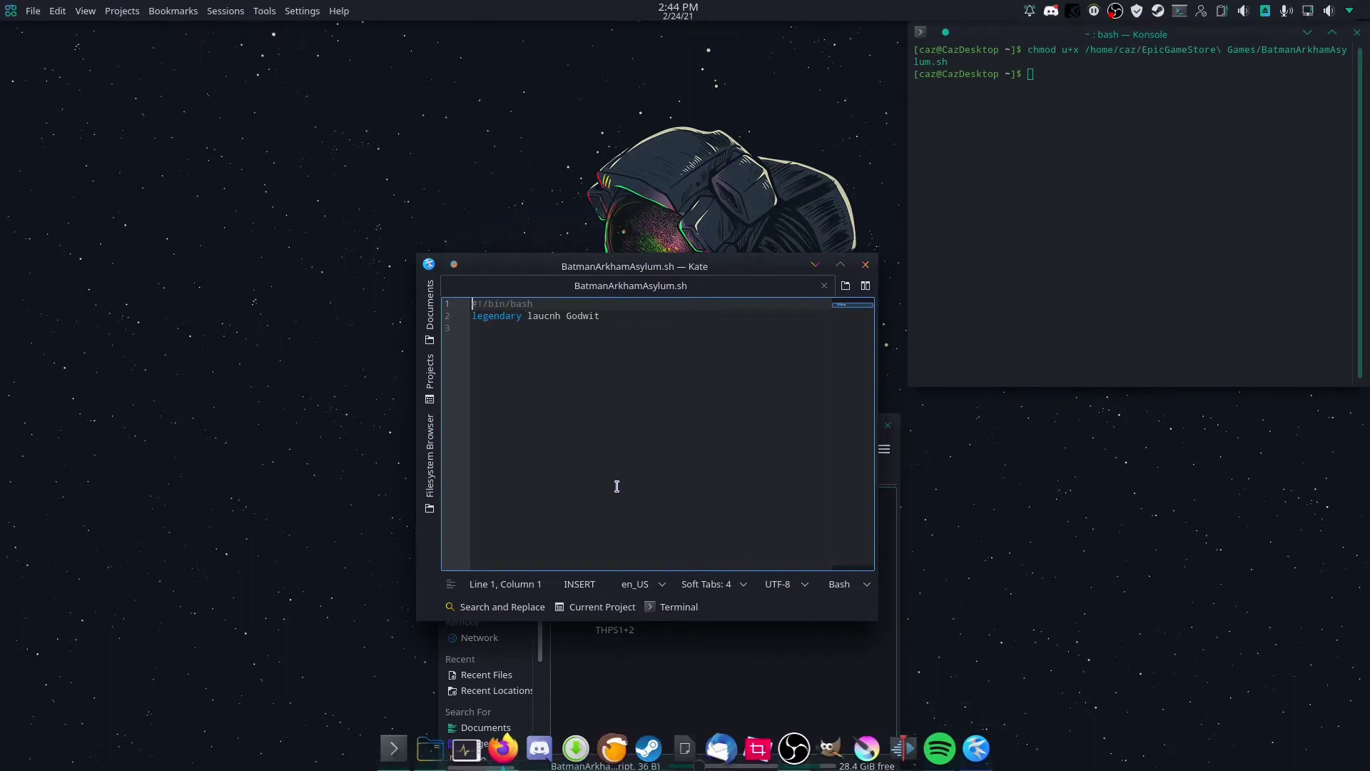
# Step: Correct the misspelled "laucnh" to "launch" in the legendary line of BatmanArkhamAsylum.sh, then save and close the script
pyautogui.click(564, 316)
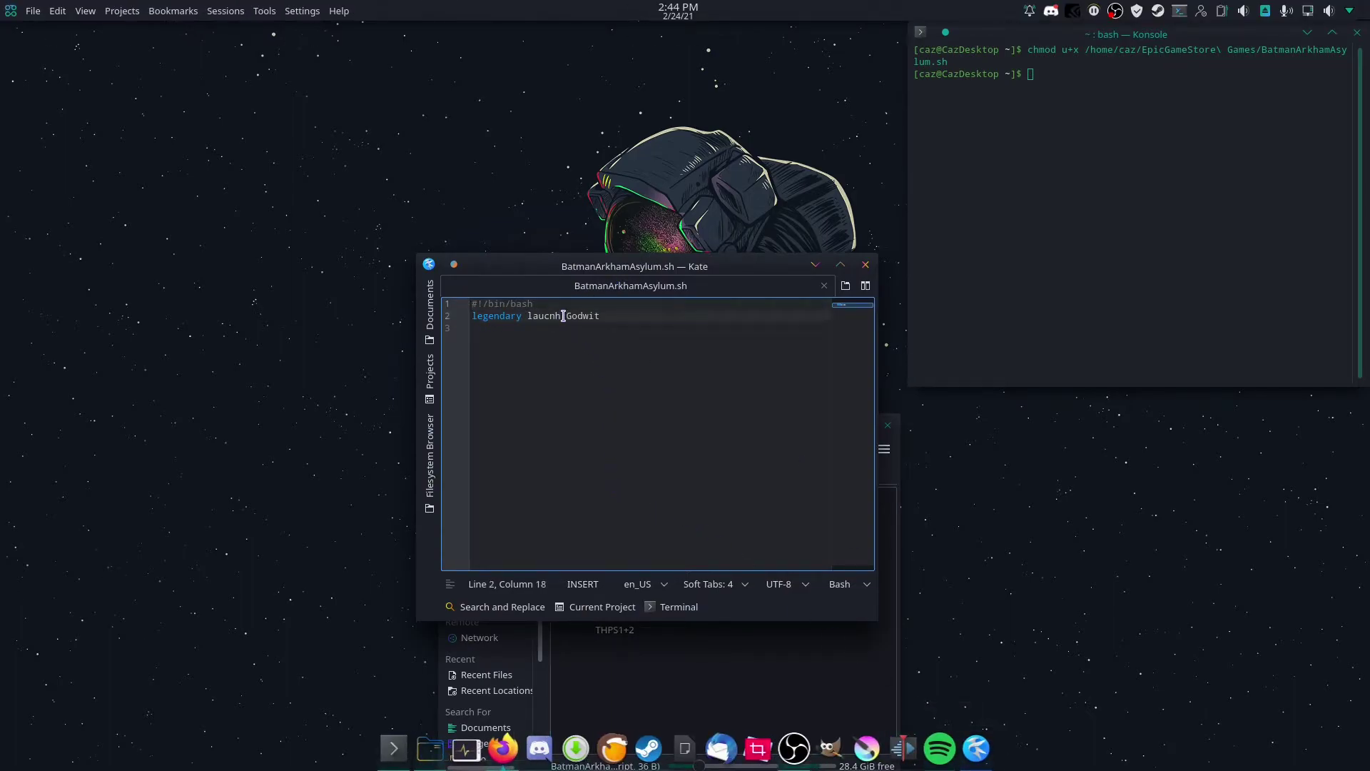
pyautogui.press('BackSpace')
pyautogui.press('BackSpace')
pyautogui.press('BackSpace')
pyautogui.press('BackSpace')
pyautogui.write('nc')
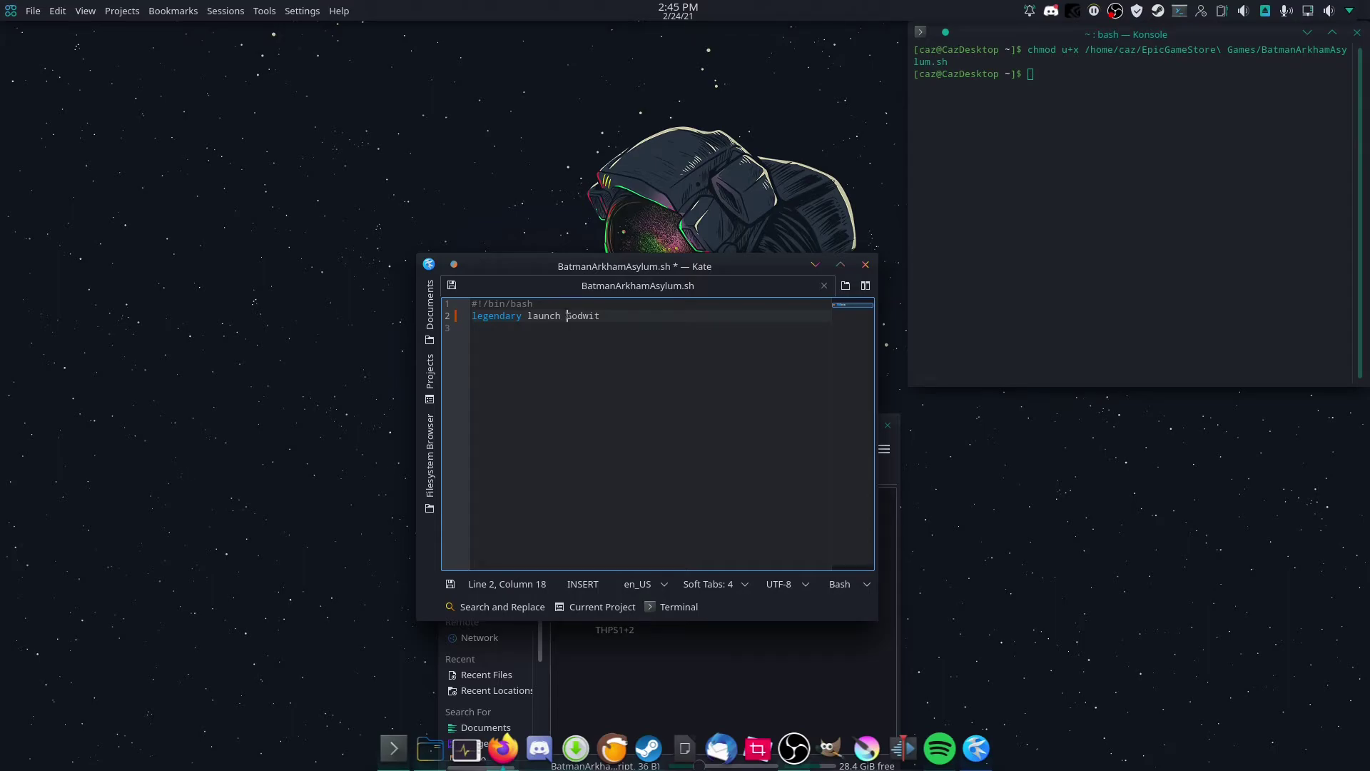
pyautogui.click(846, 285)
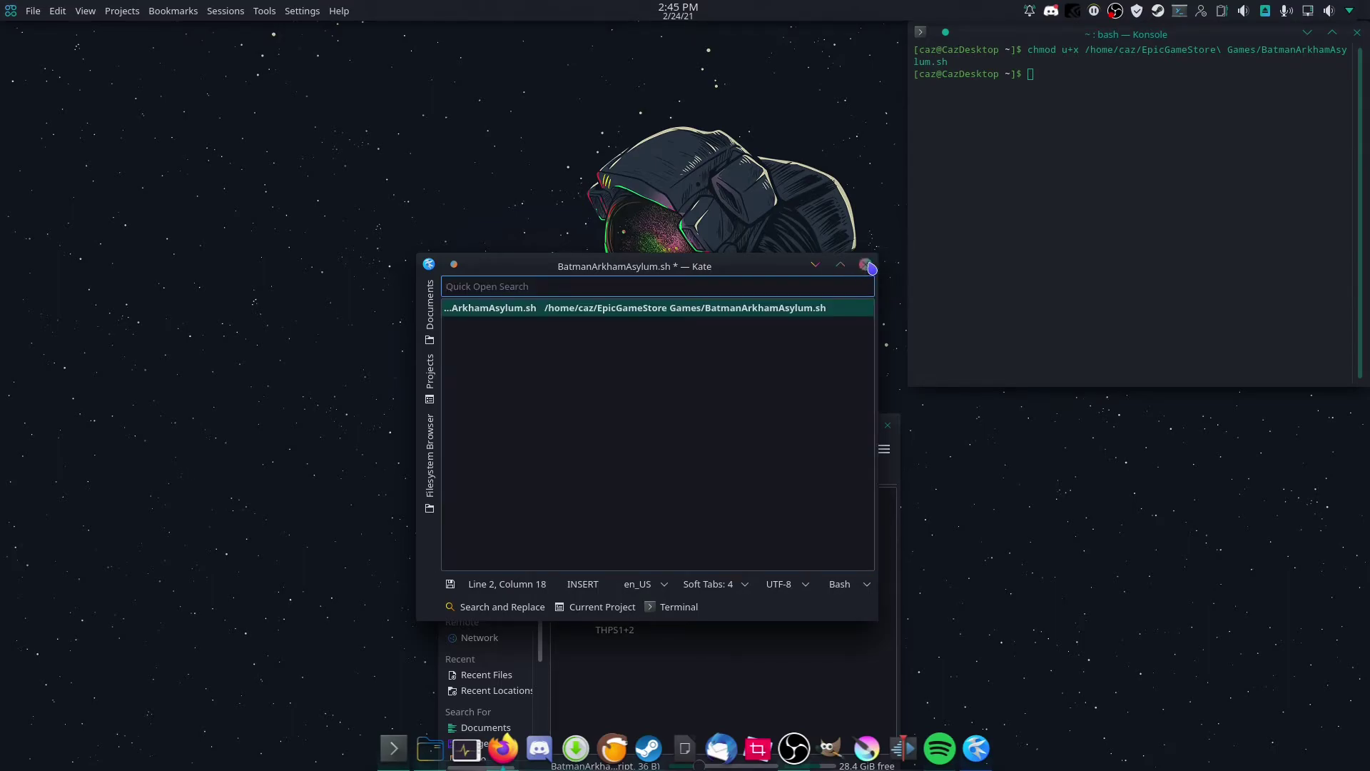
pyautogui.click(866, 265)
pyautogui.click(683, 518)
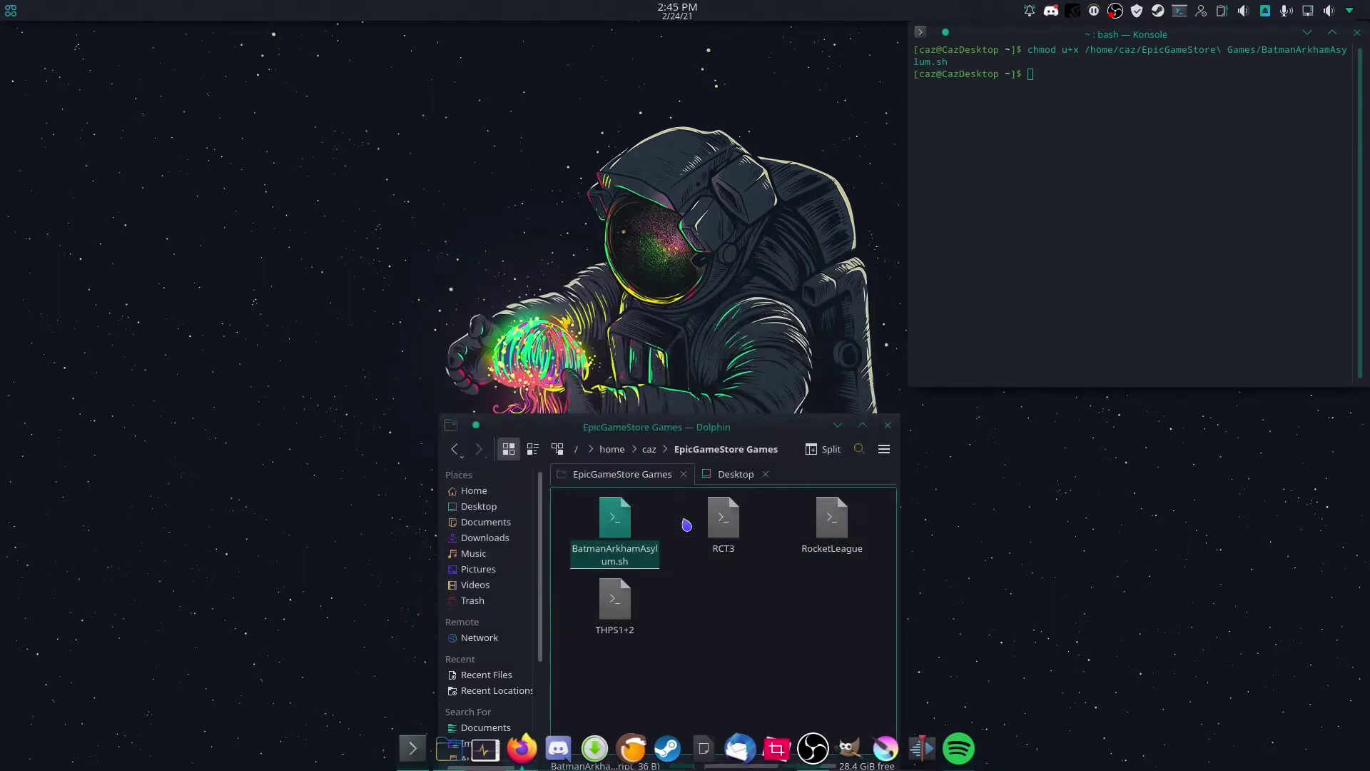
# Step: Execute BatmanArkhamAsylum.sh and complete the Microsoft DirectX setup, accepting its license agreement
pyautogui.click(615, 539)
pyautogui.click(694, 383)
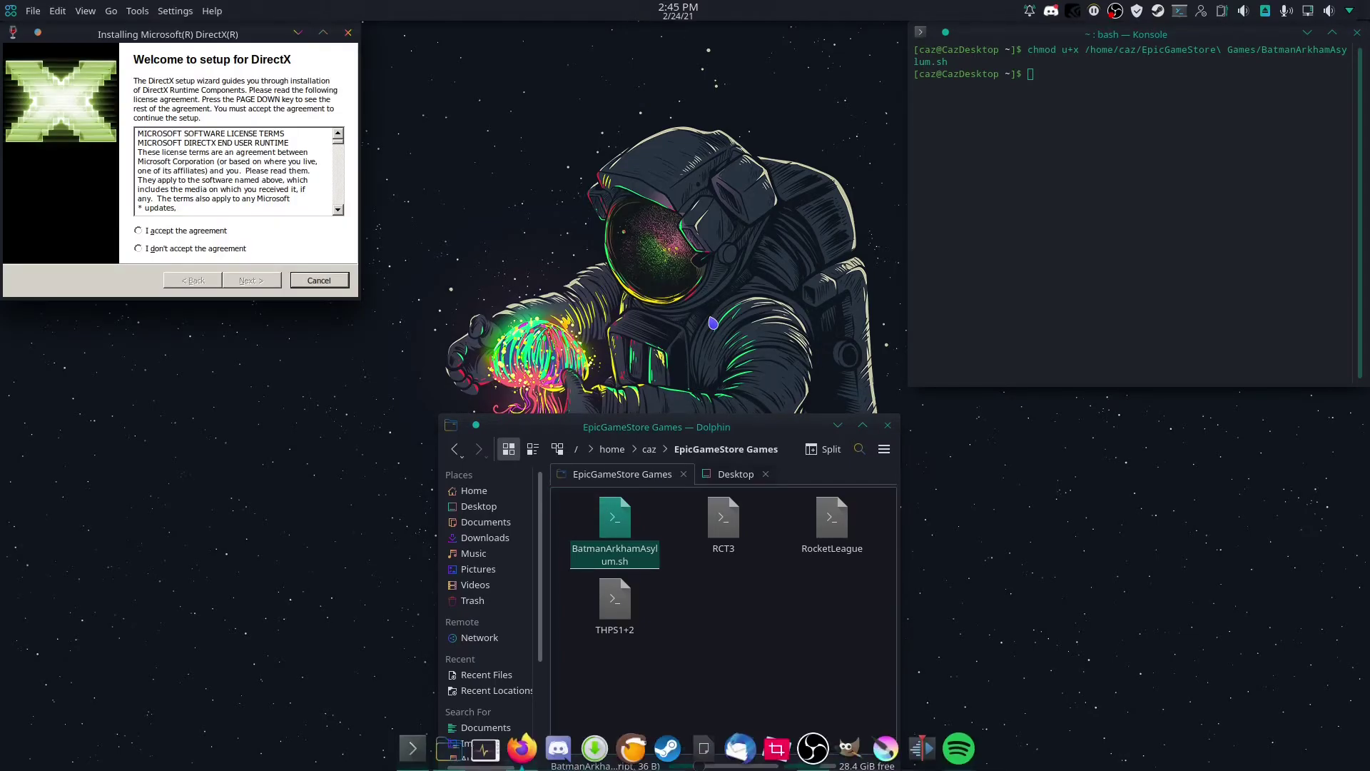
pyautogui.click(140, 231)
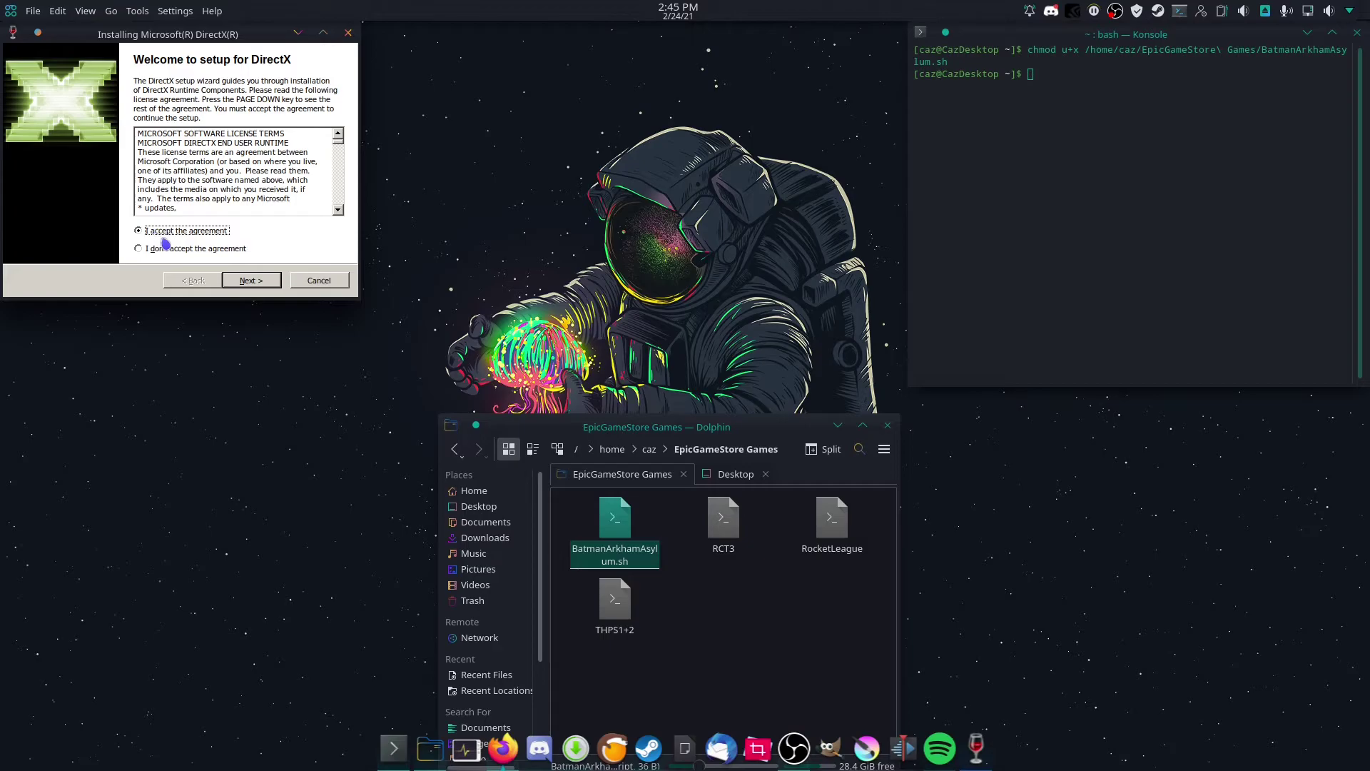
pyautogui.click(250, 281)
pyautogui.click(250, 280)
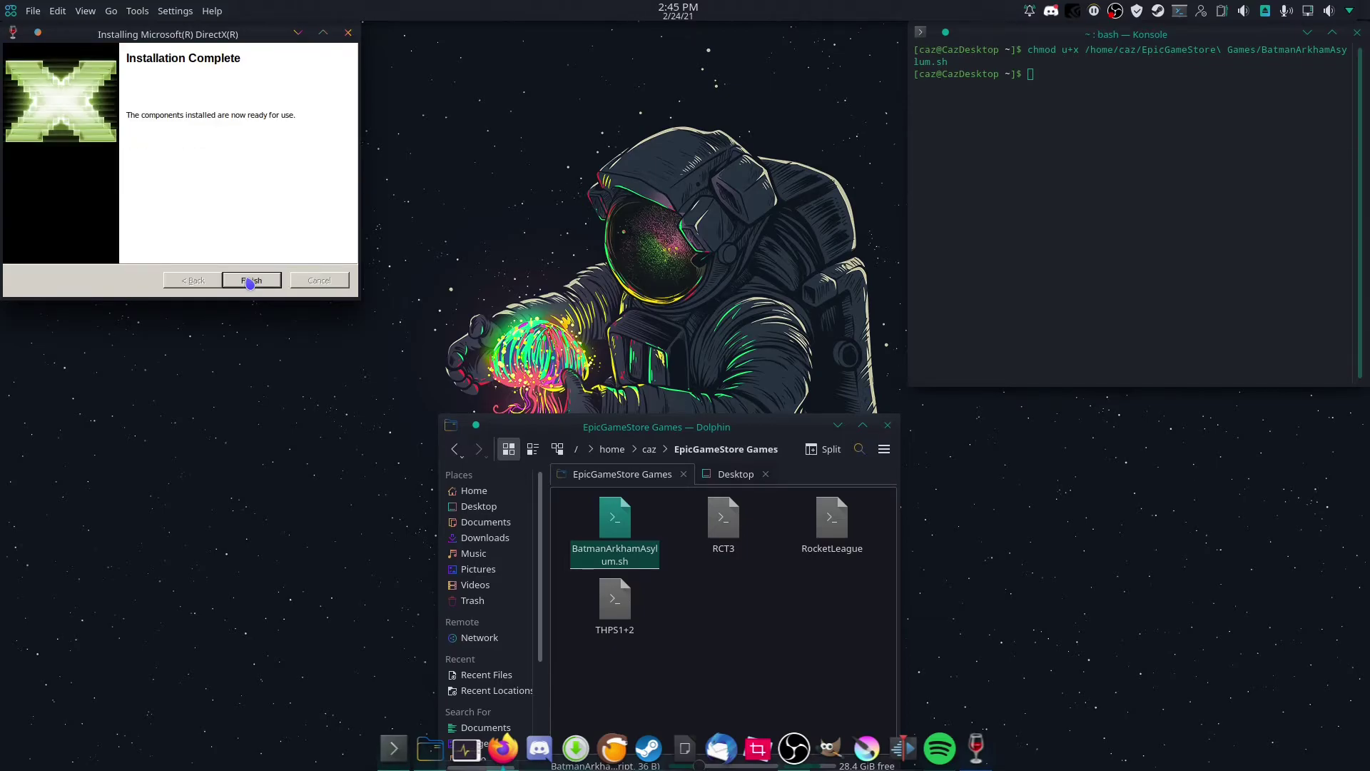
pyautogui.click(250, 280)
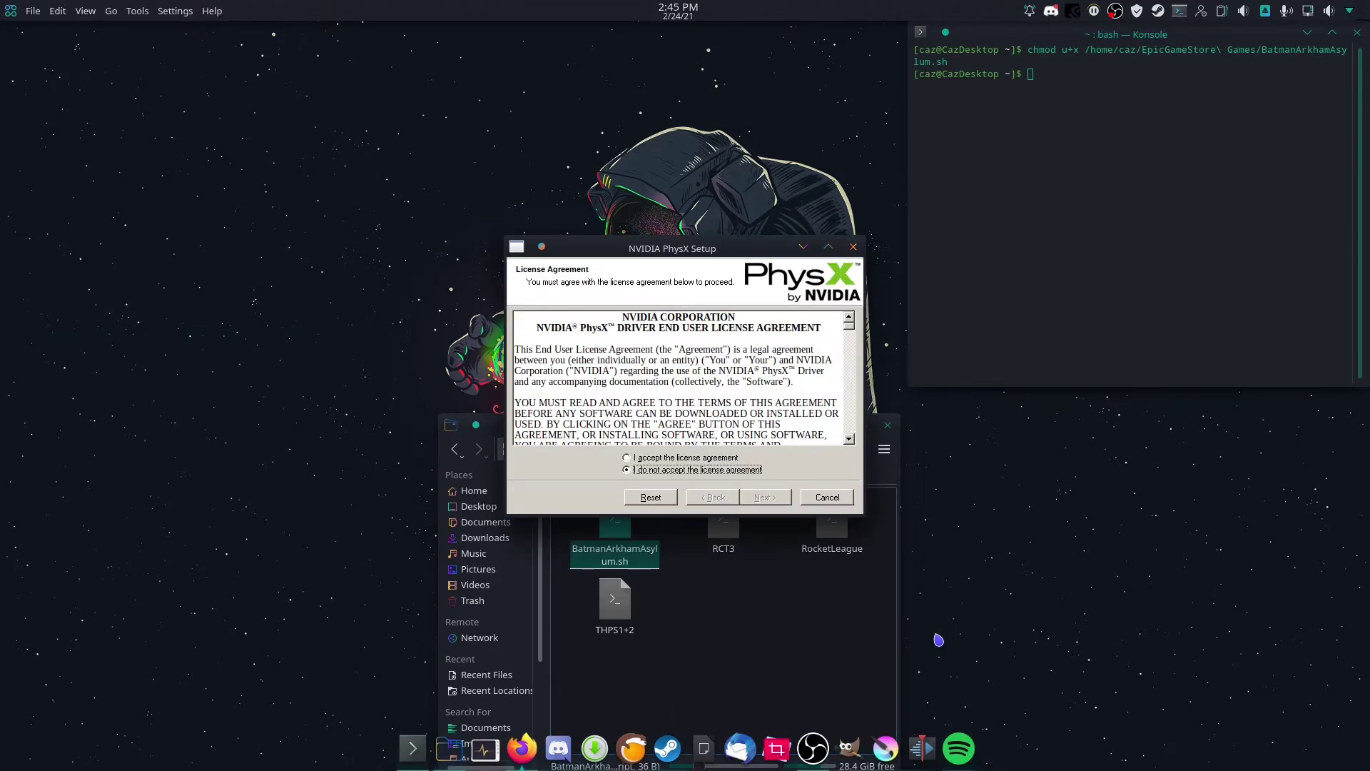
# Step: Accept the NVIDIA PhysX license agreement and complete its installation
pyautogui.click(720, 457)
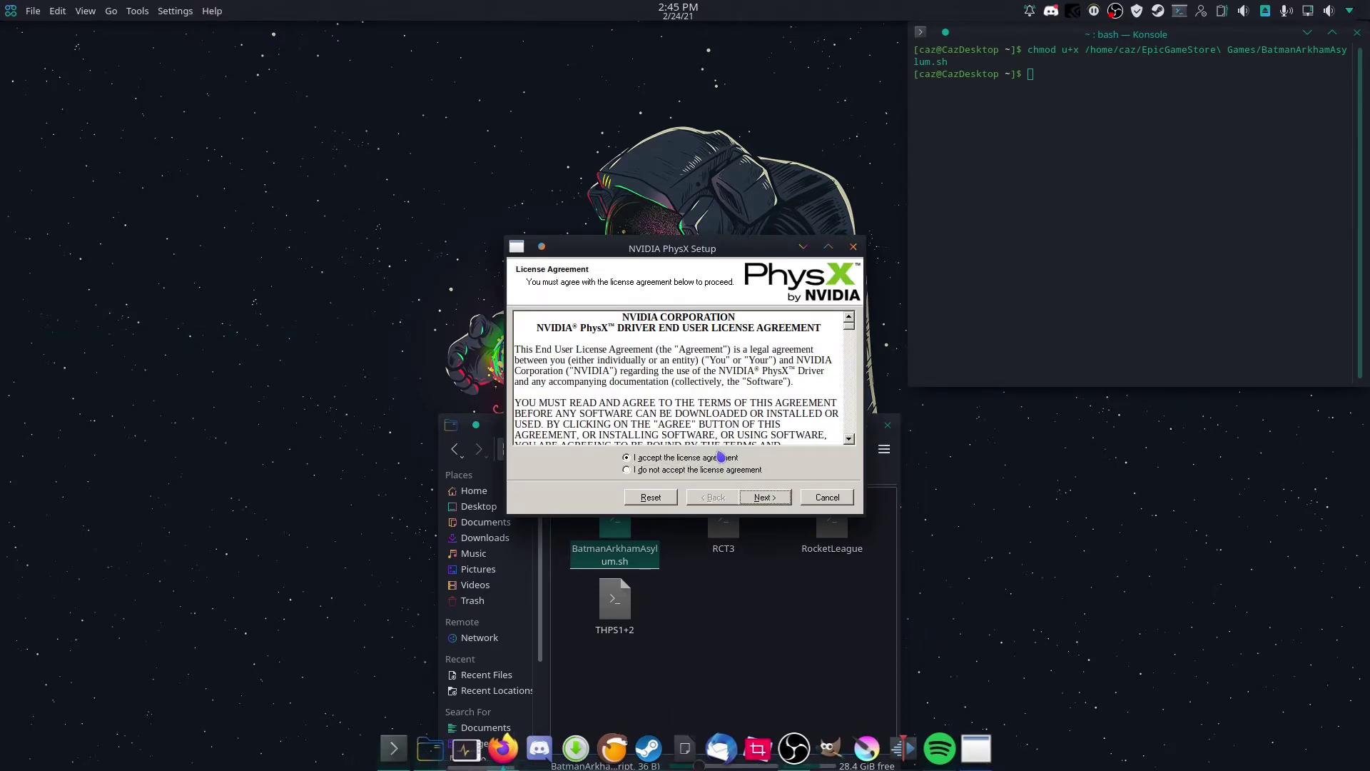
pyautogui.click(763, 497)
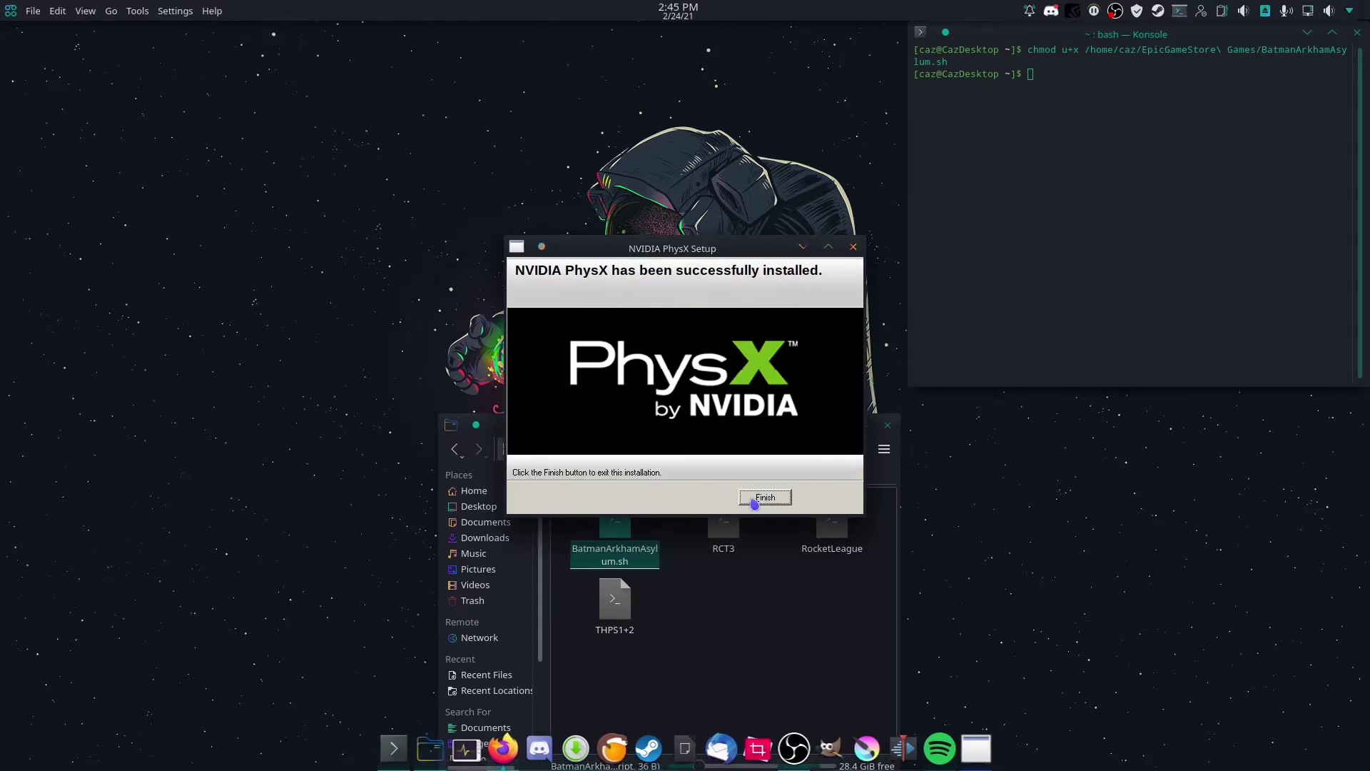
pyautogui.click(755, 500)
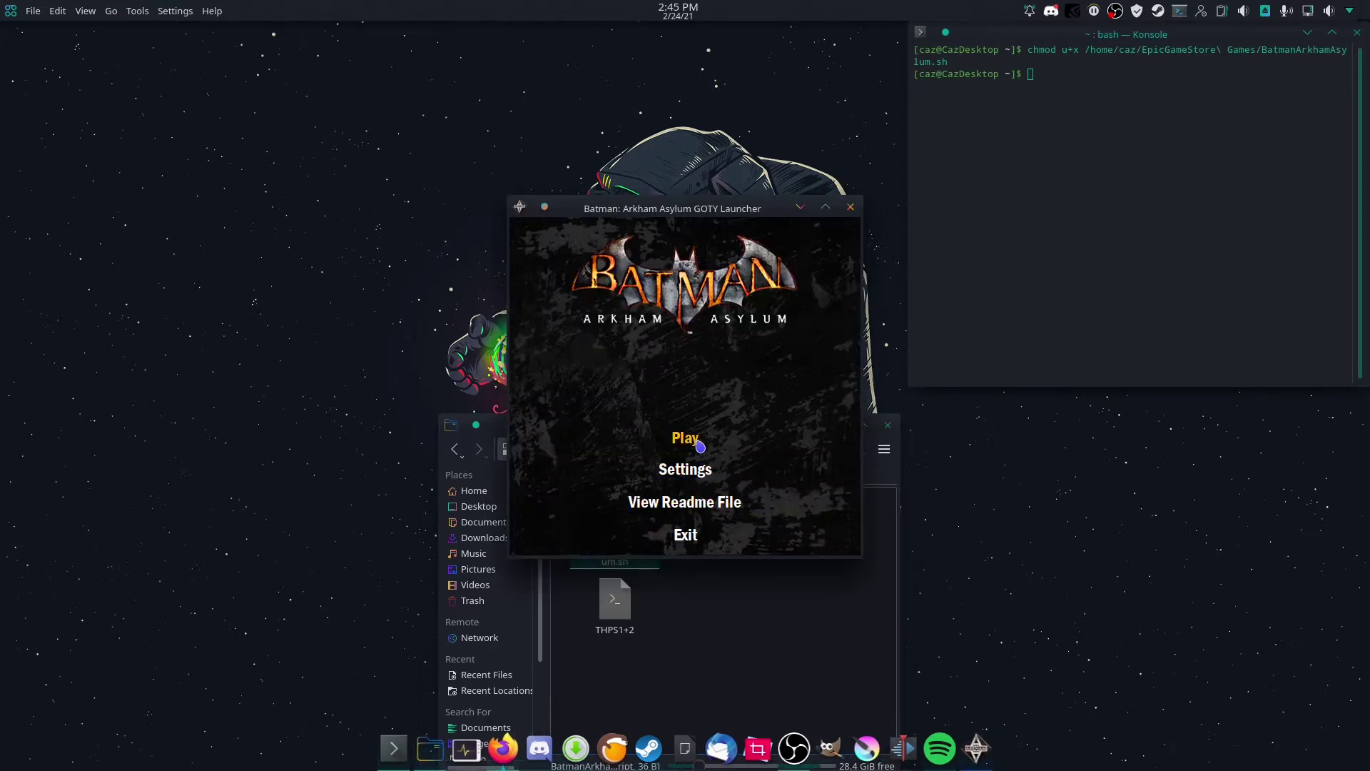
# Step: Play the game from the Batman: Arkham Asylum GOTY Launcher and start a new game in the second save slot
pyautogui.click(685, 438)
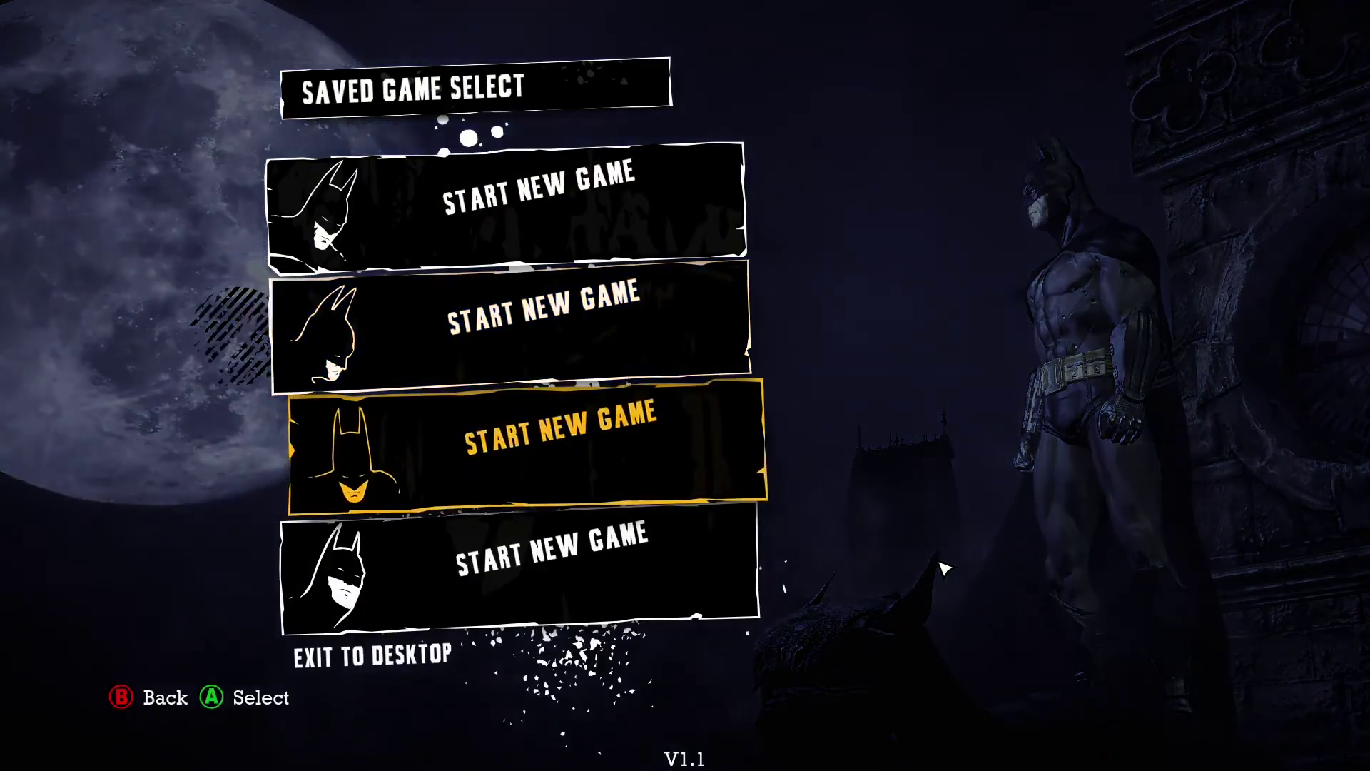
pyautogui.press('Down')
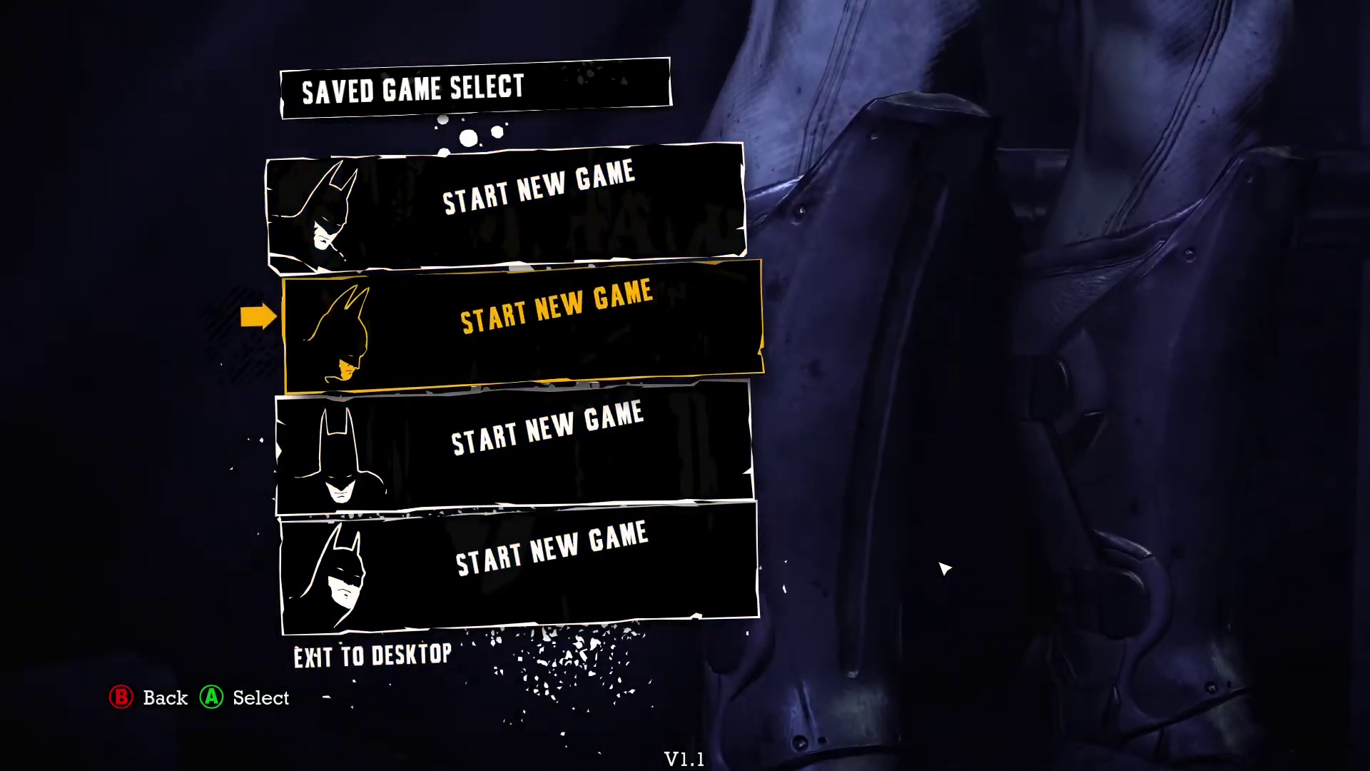
pyautogui.press('Return')
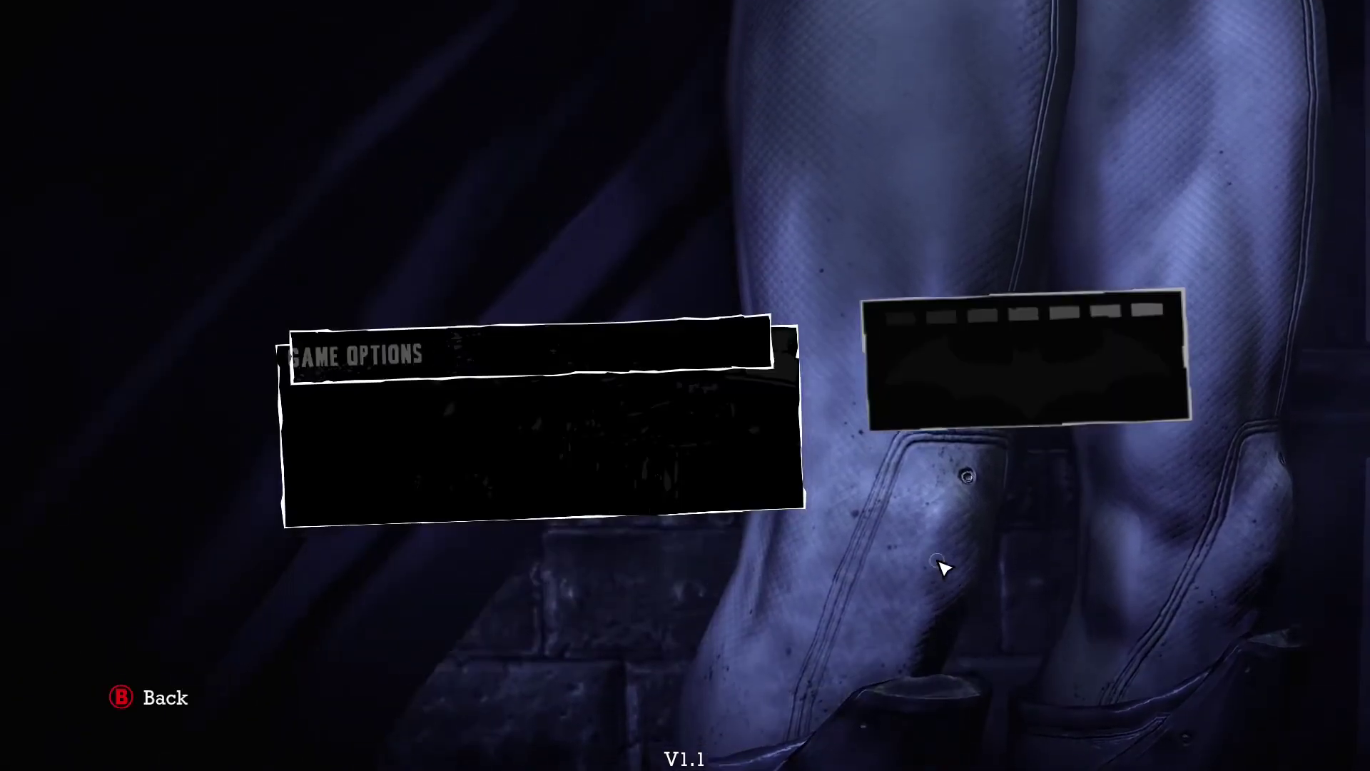
# Step: Turn on subtitles in the game options and continue into the new game
pyautogui.press('Down')
pyautogui.press('Down')
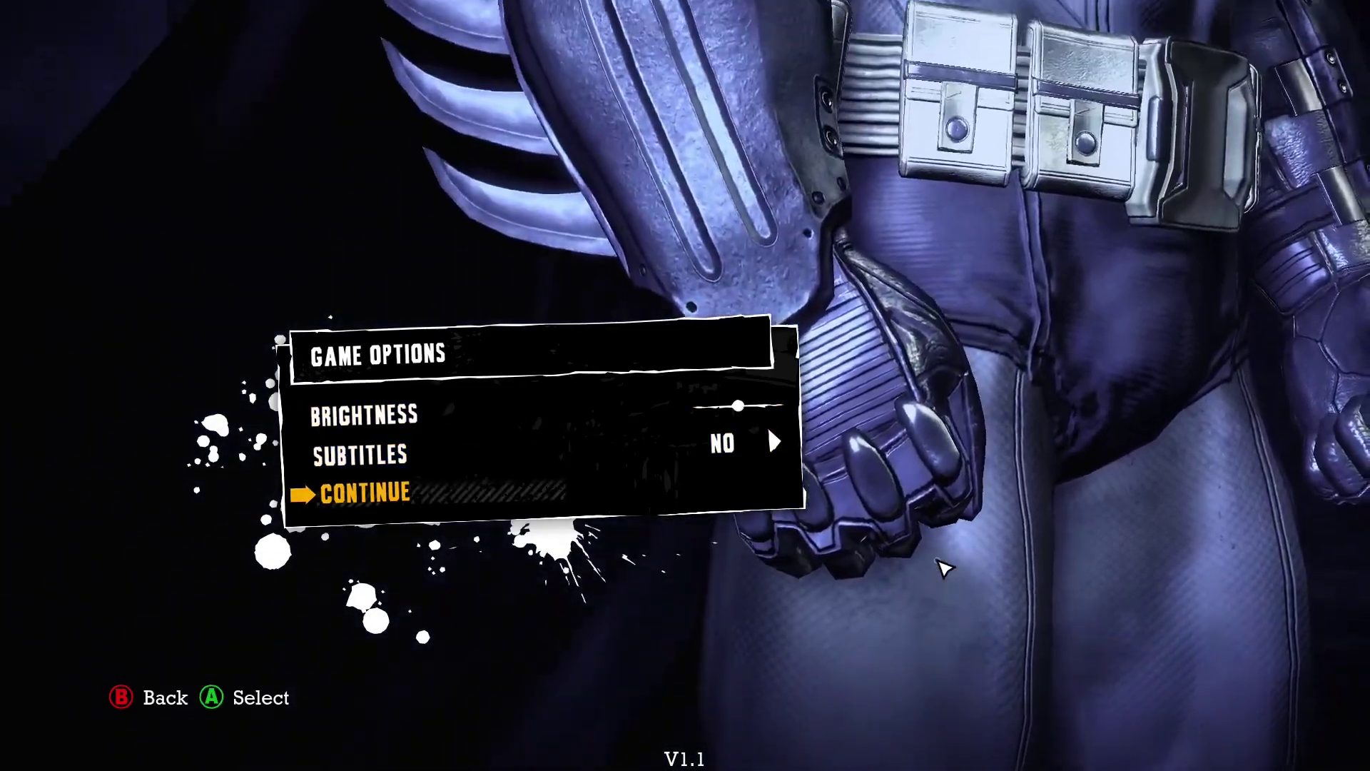
pyautogui.press('Up')
pyautogui.press('Right')
pyautogui.press('Down')
pyautogui.press('Return')
pyautogui.press('Return')
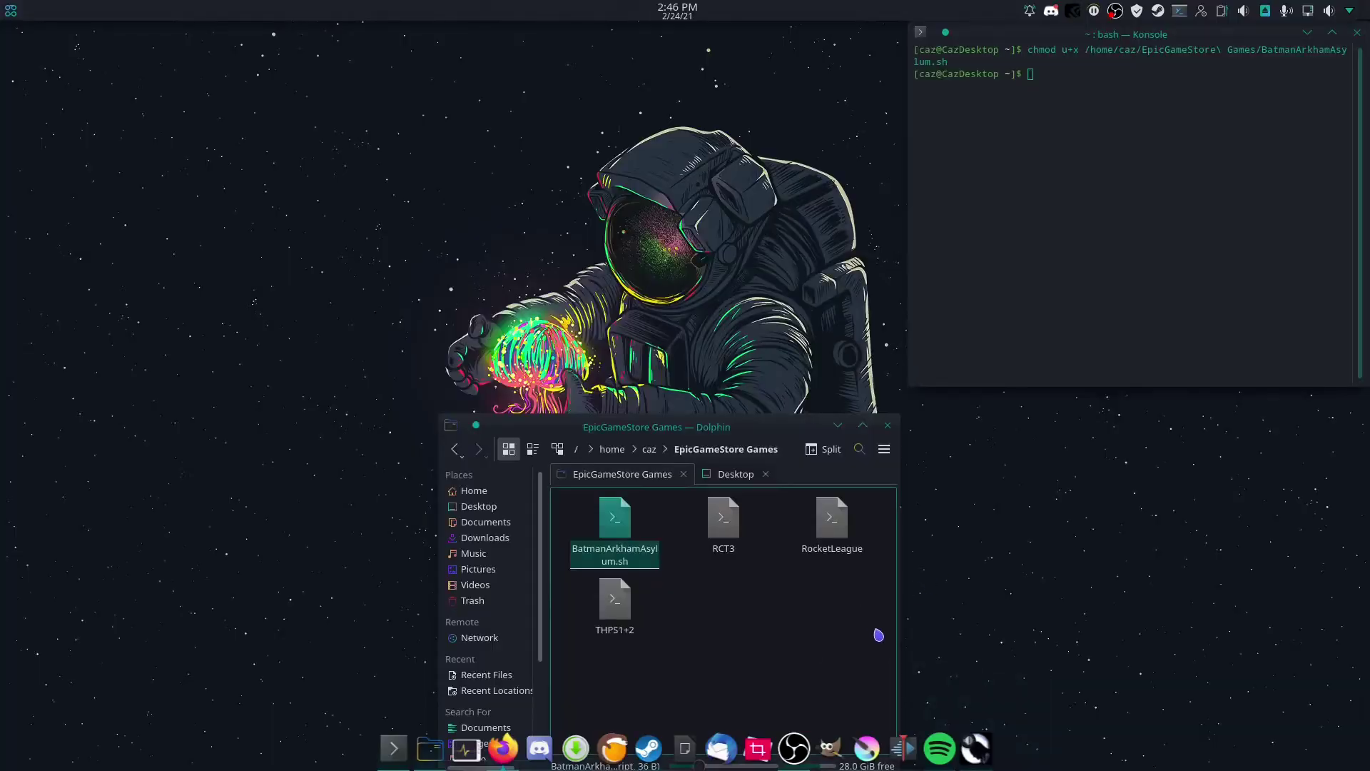
# Step: Close the running Batman: Arkham Asylum game from the desktop
pyautogui.rightClick(976, 748)
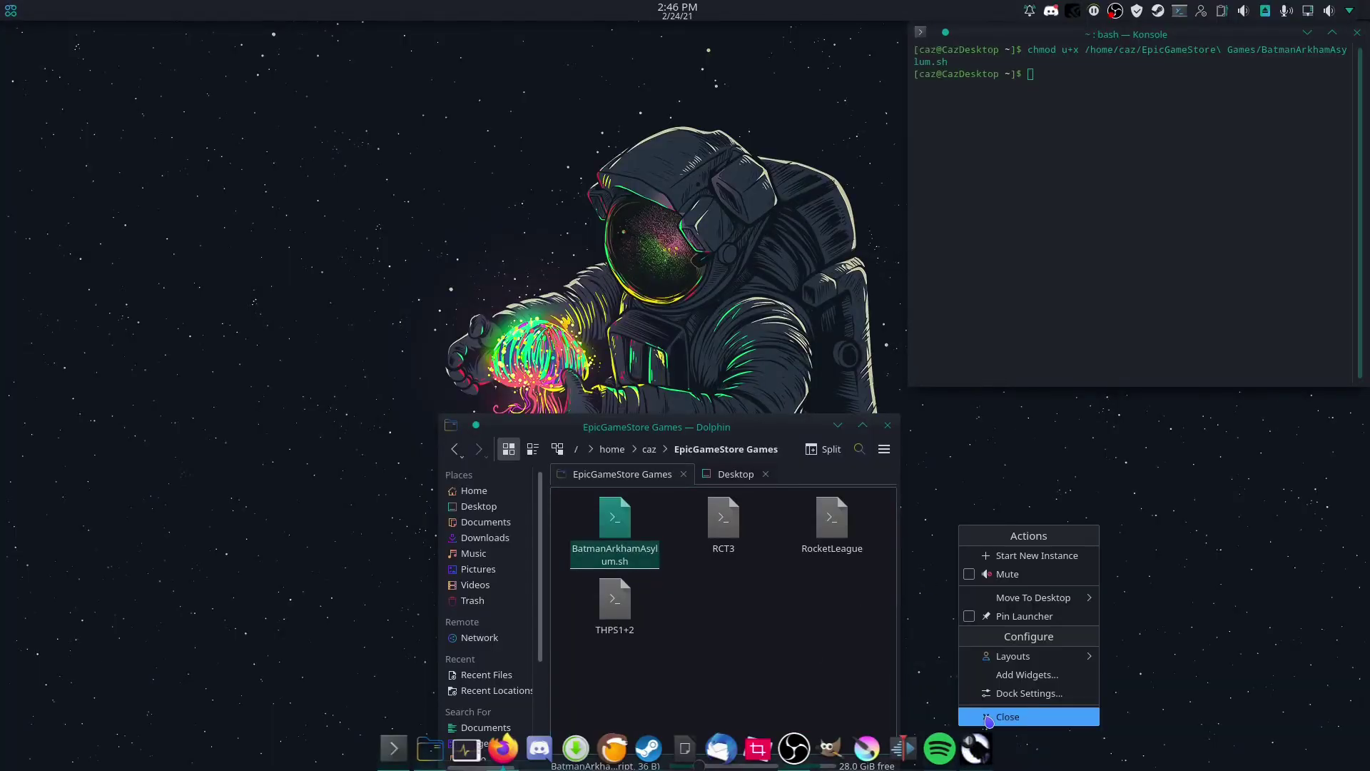
pyautogui.click(988, 720)
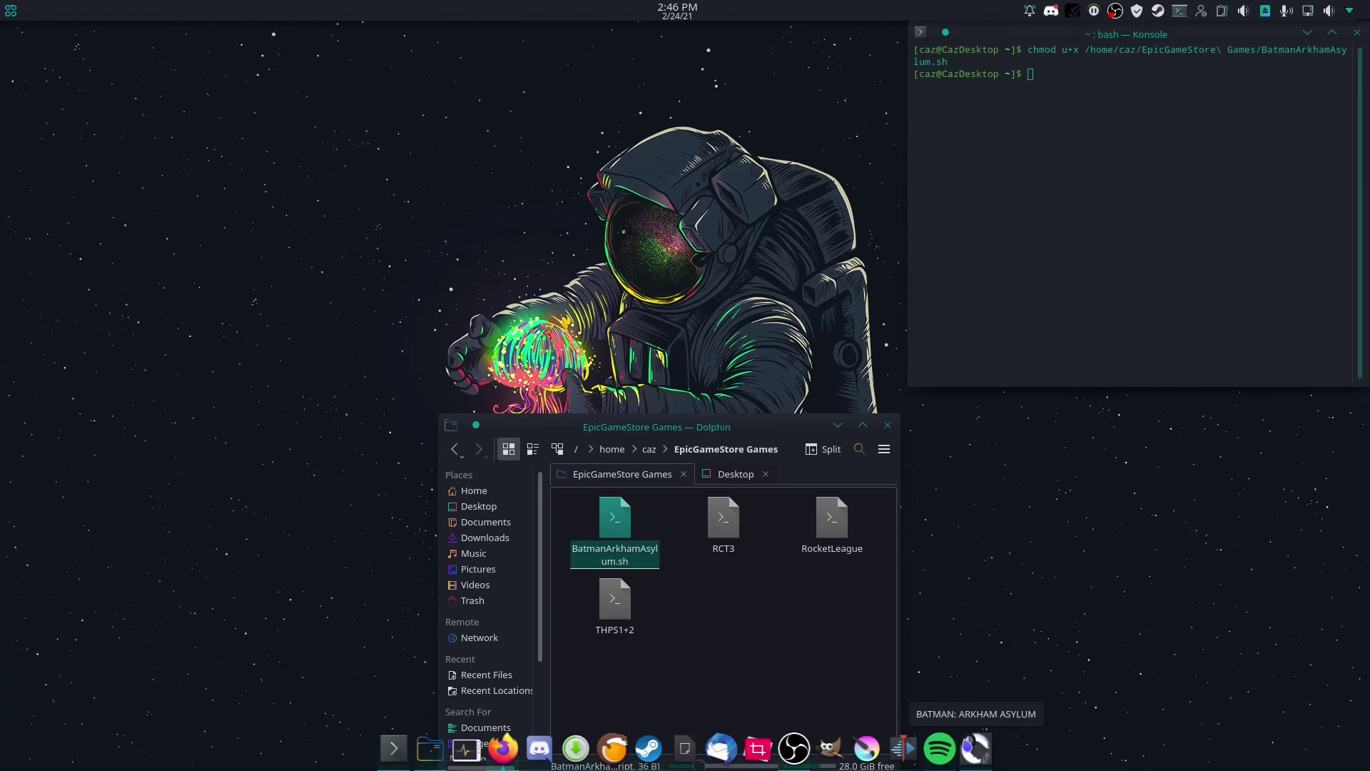
pyautogui.rightClick(978, 763)
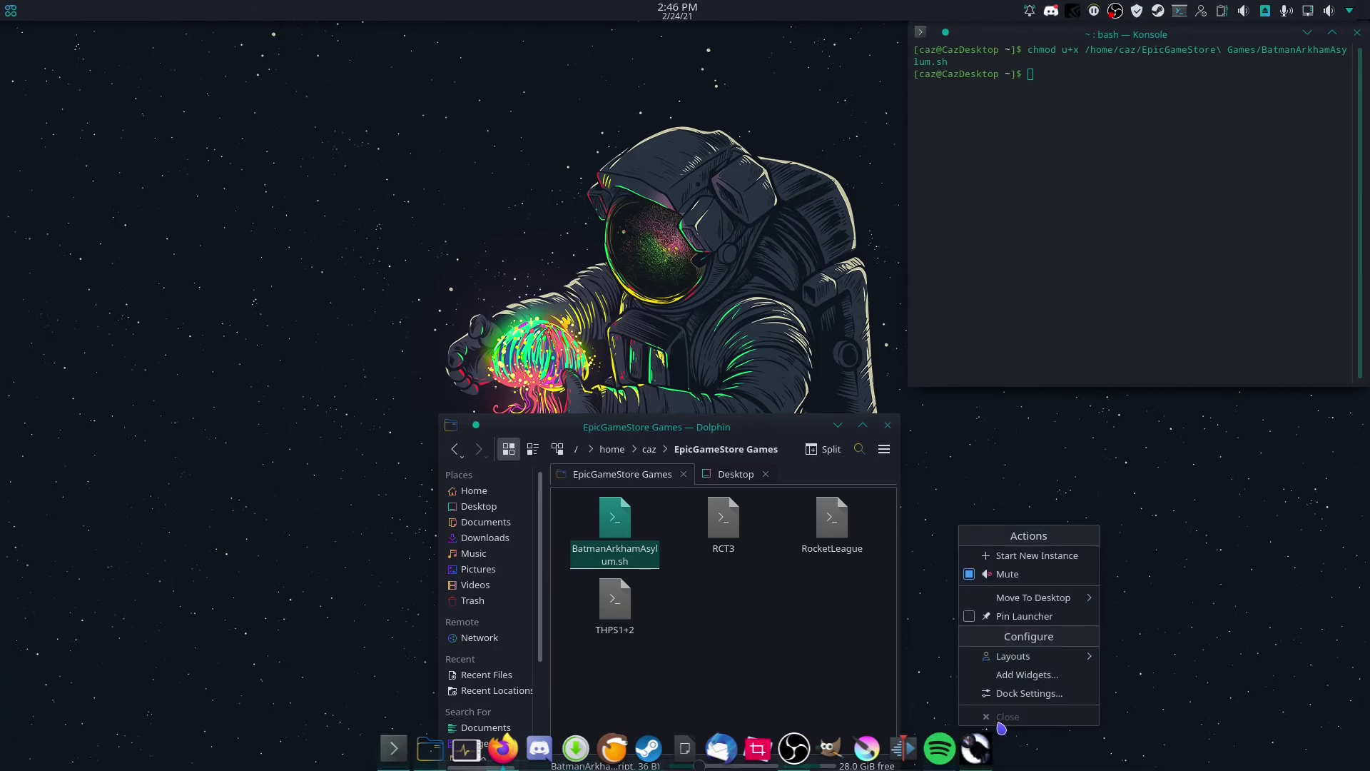
pyautogui.click(979, 469)
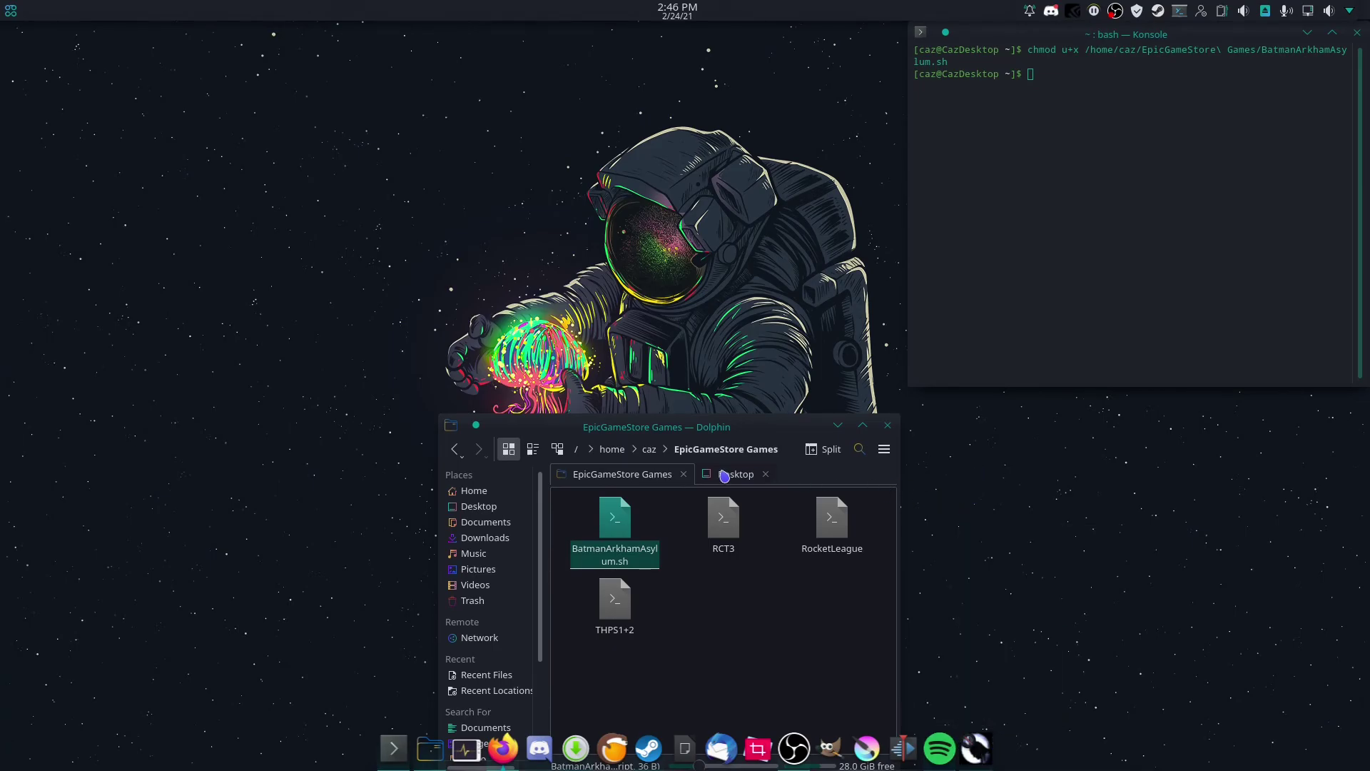